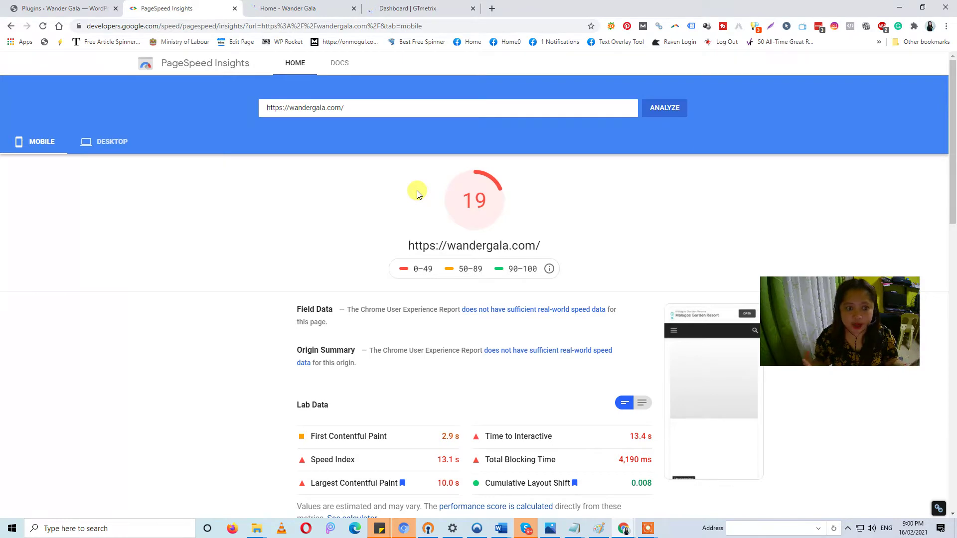
Step: Look over the wandergala.com homepage and its mobile PageSpeed Insights report
left_click(280, 8)
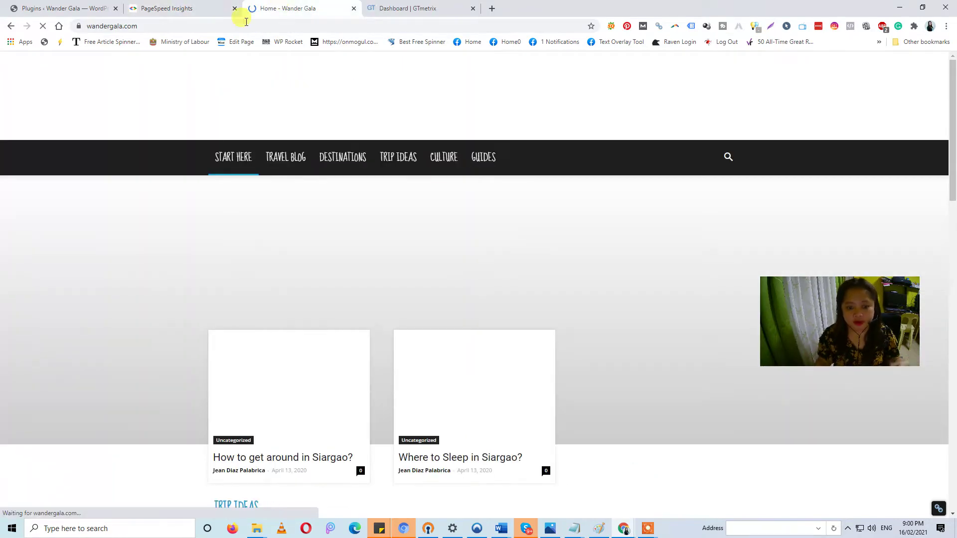
scroll(423, 209, "down", 10)
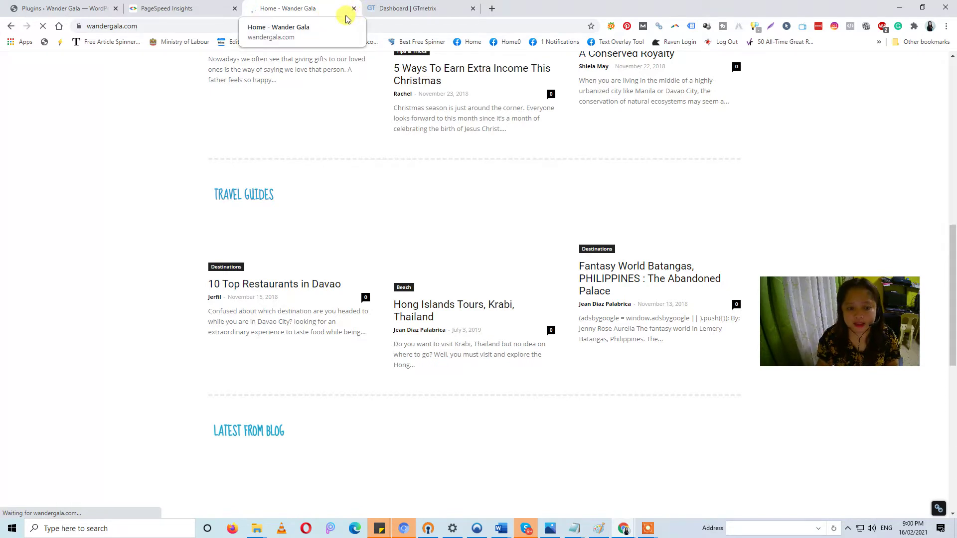
left_click(188, 7)
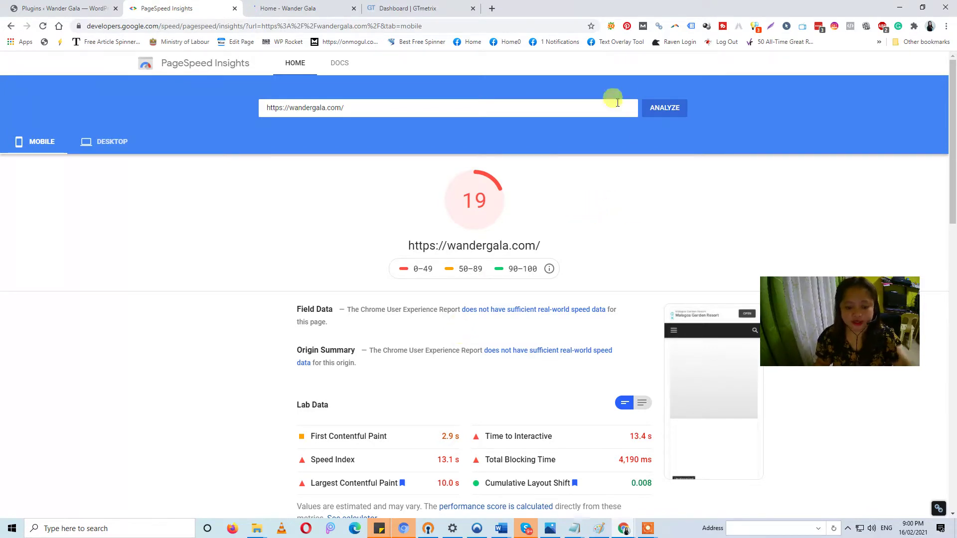
left_click(314, 4)
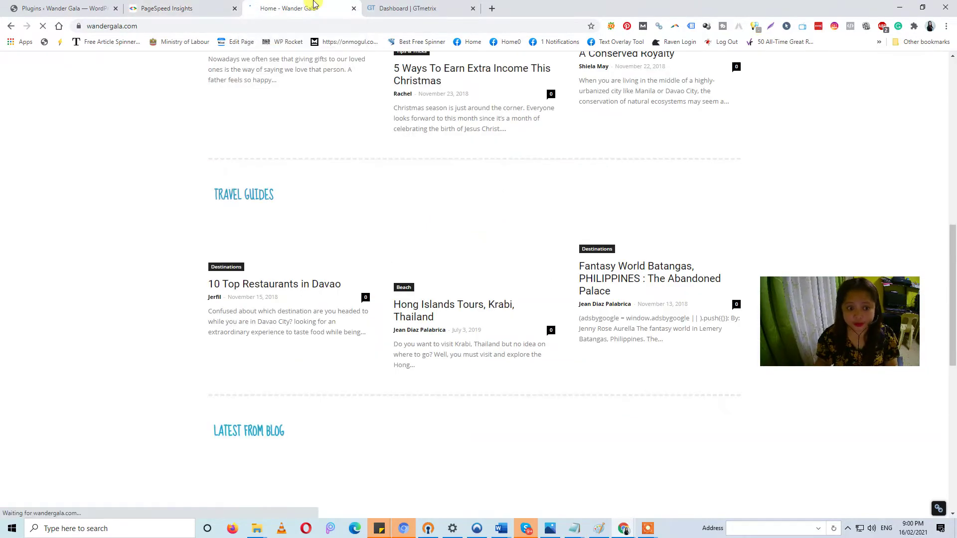
Step: Open the Themes management page in the Wander Gala WordPress admin
left_click(113, 4)
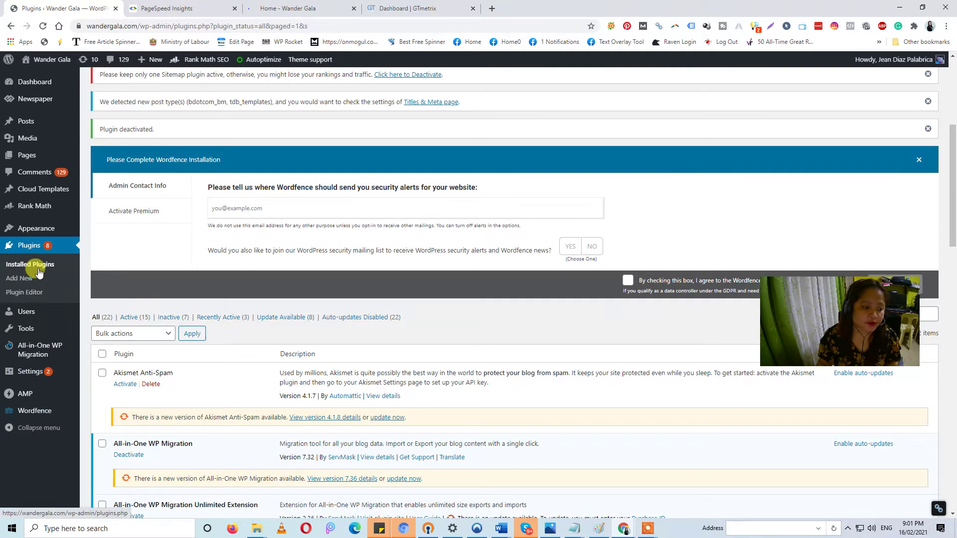
mouse_move(36, 229)
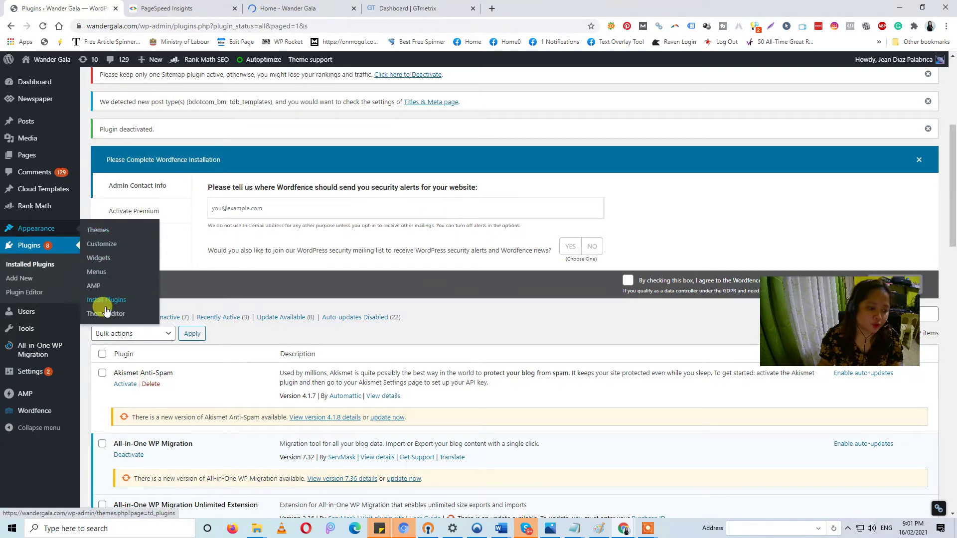
left_click(99, 232)
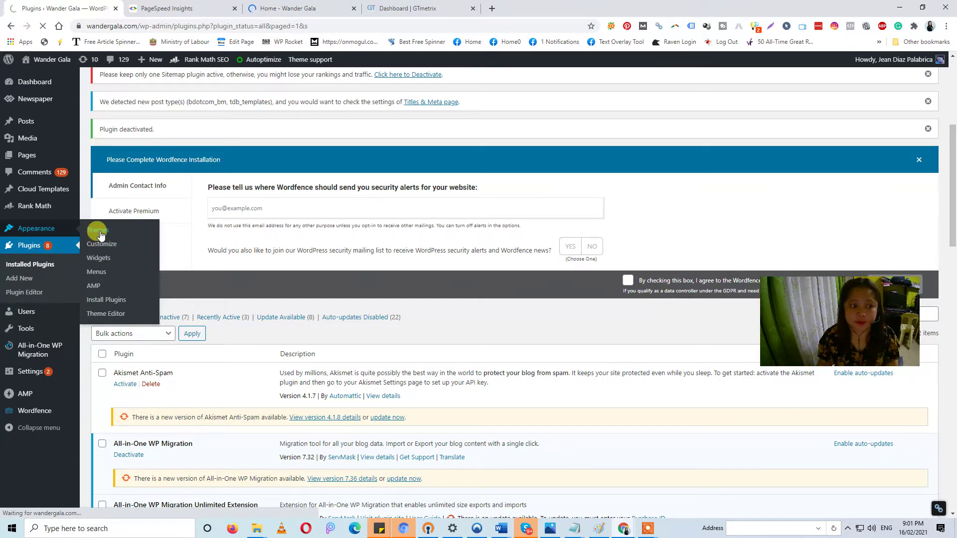
Step: Examine the wandergala.com homepage from header to footer and recheck its speed report
left_click(309, 8)
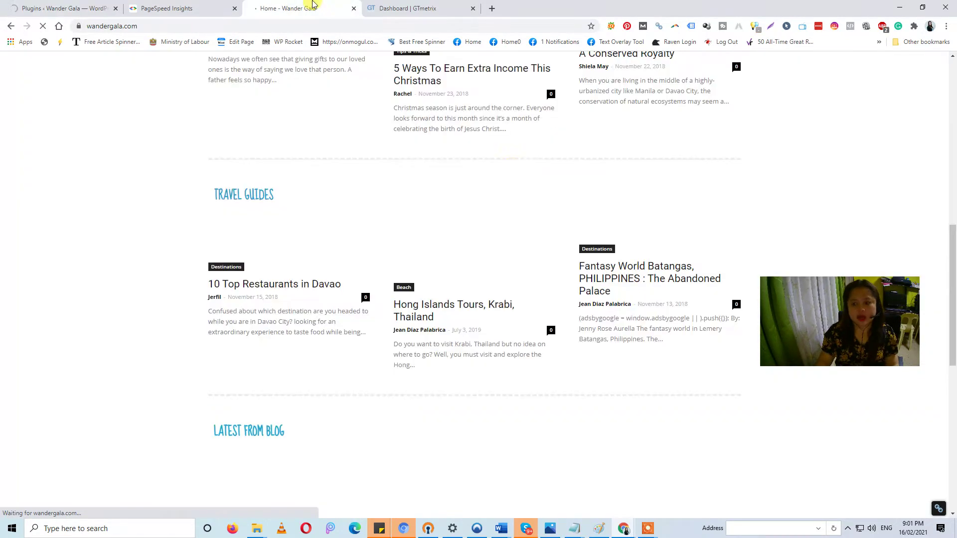
scroll(472, 444, "up", 6)
scroll(558, 405, "up", 5)
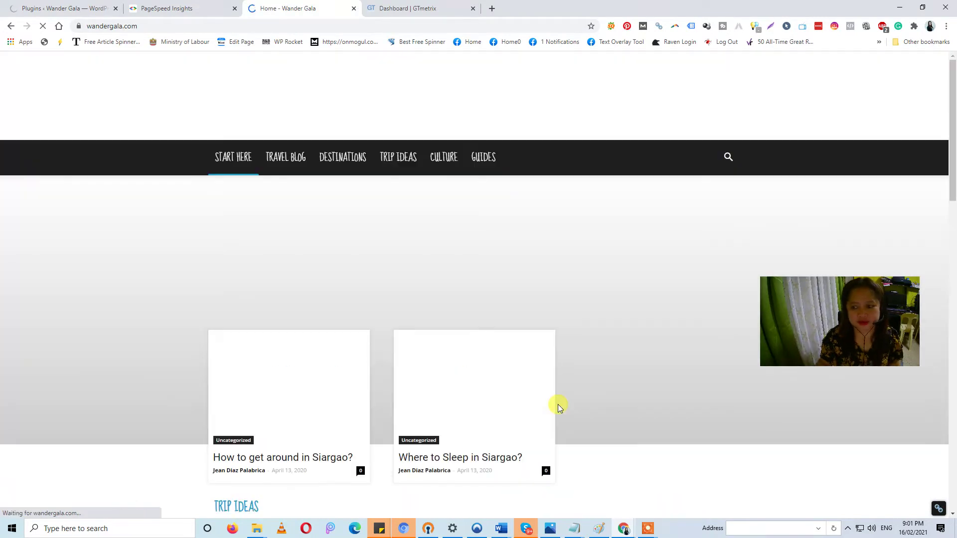
scroll(558, 405, "down", 15)
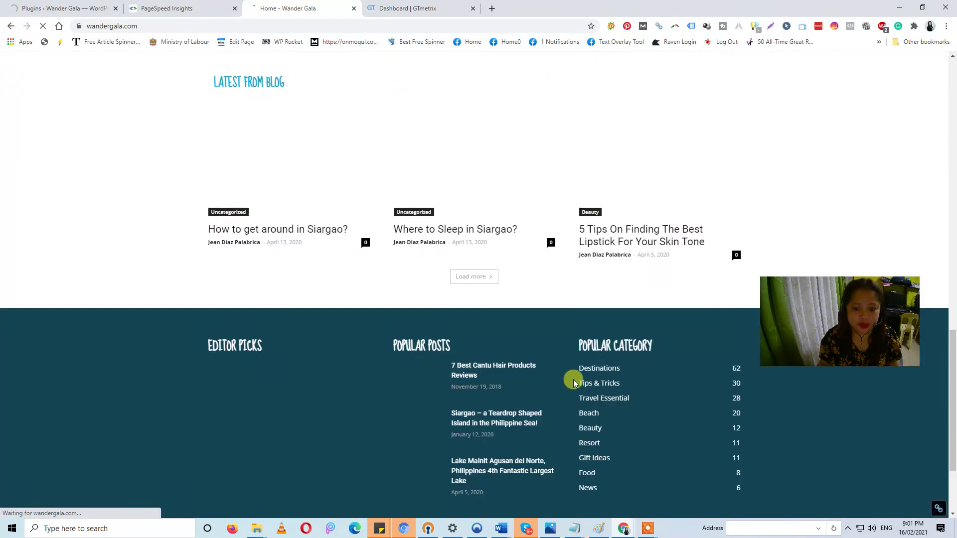
scroll(573, 383, "up", 9)
left_click(190, 8)
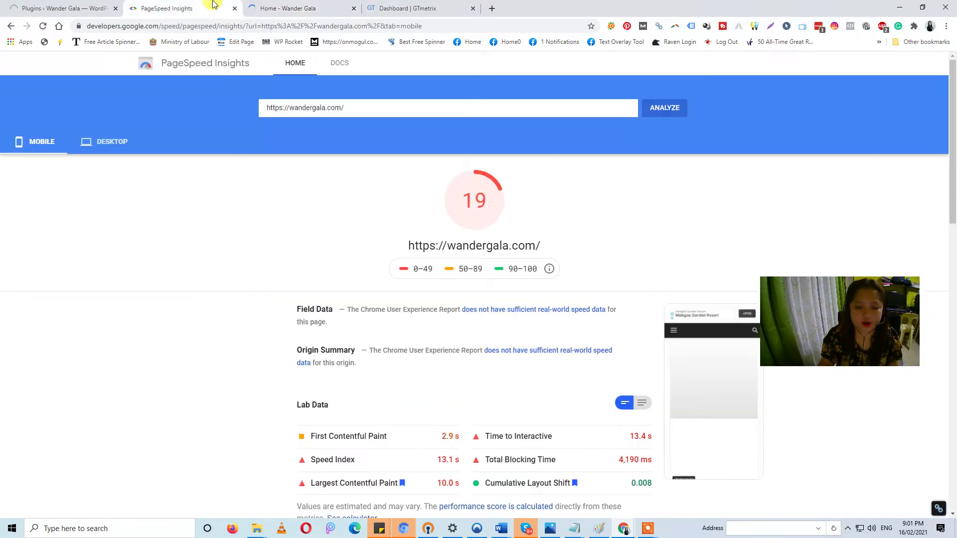
left_click(87, 4)
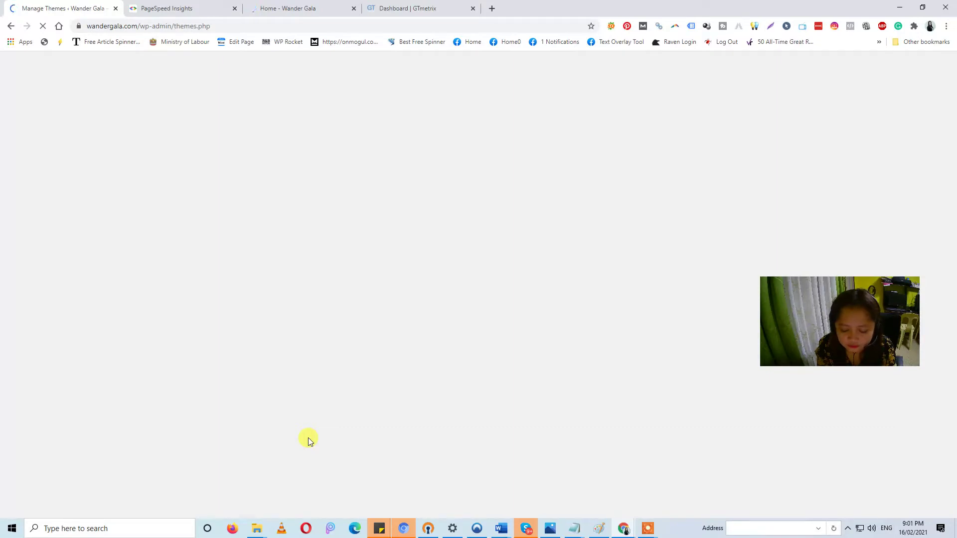
Step: Check the GTmetrix dashboard's analysis message for wandergala.com and compare it with the PageSpeed Insights report
left_click(396, 12)
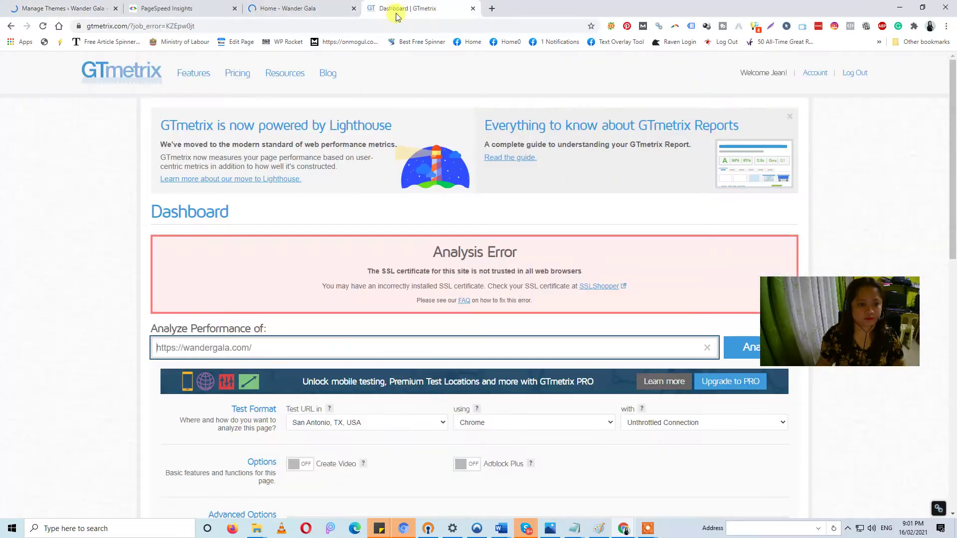
scroll(426, 348, "down", 4)
scroll(499, 349, "up", 4)
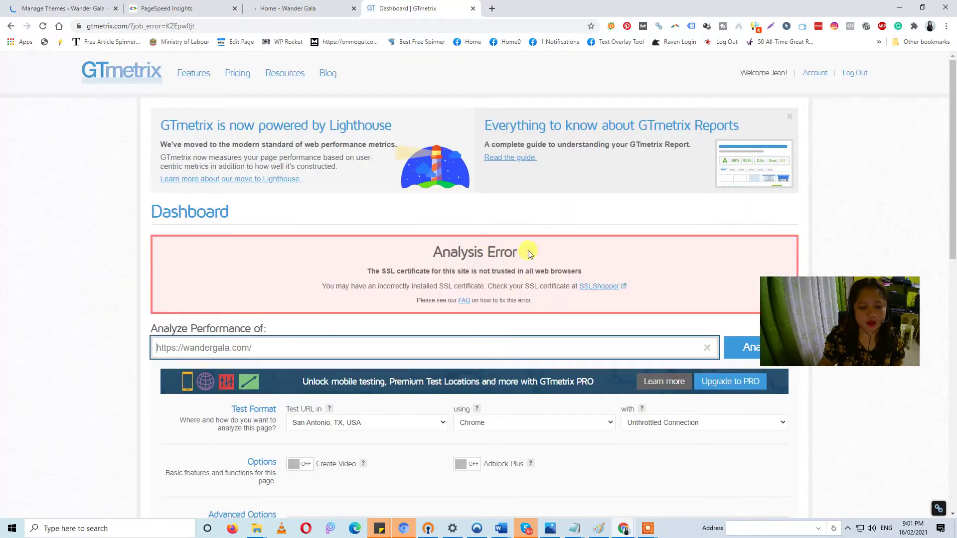
left_click(174, 5)
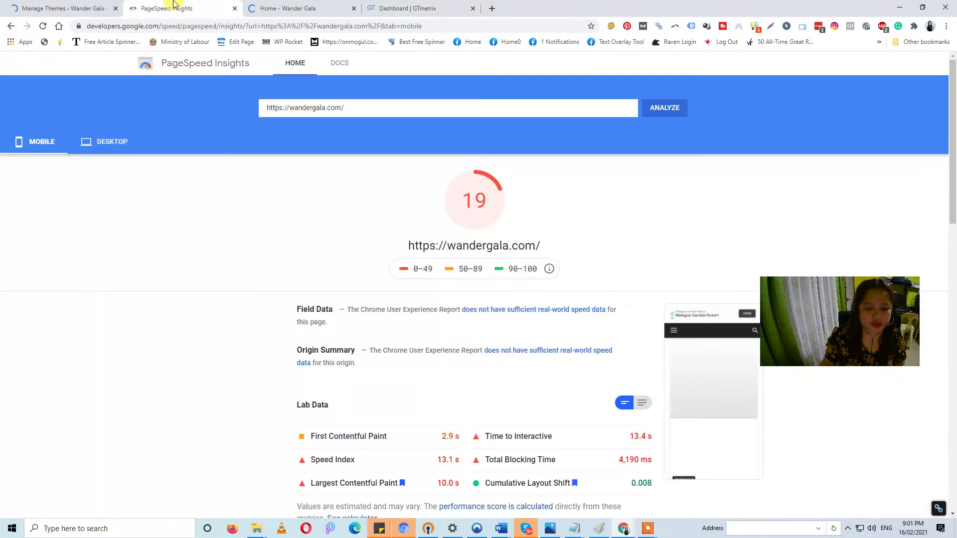
Step: Review the themes installed on the WordPress site, including the active Newspaper theme
left_click(75, 6)
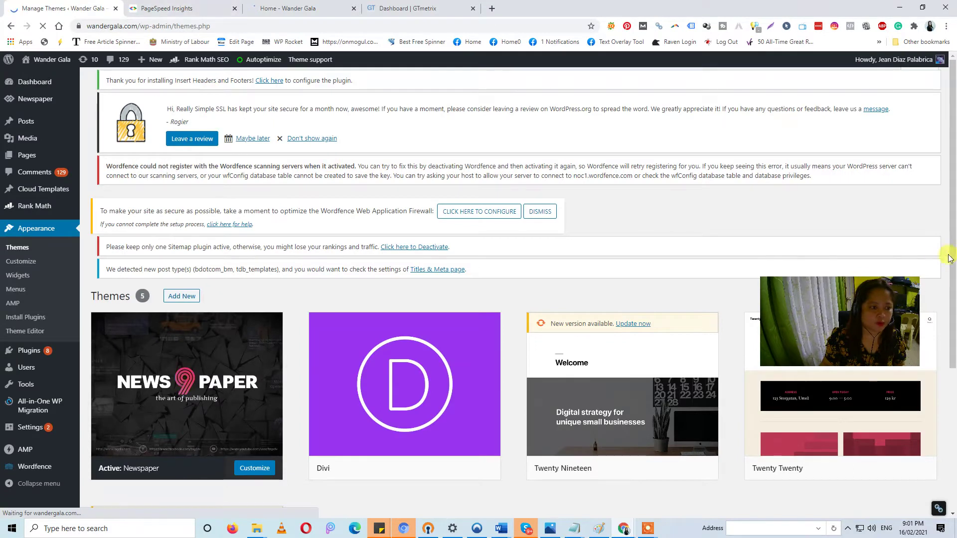
left_click_drag(876, 287, 542, 111)
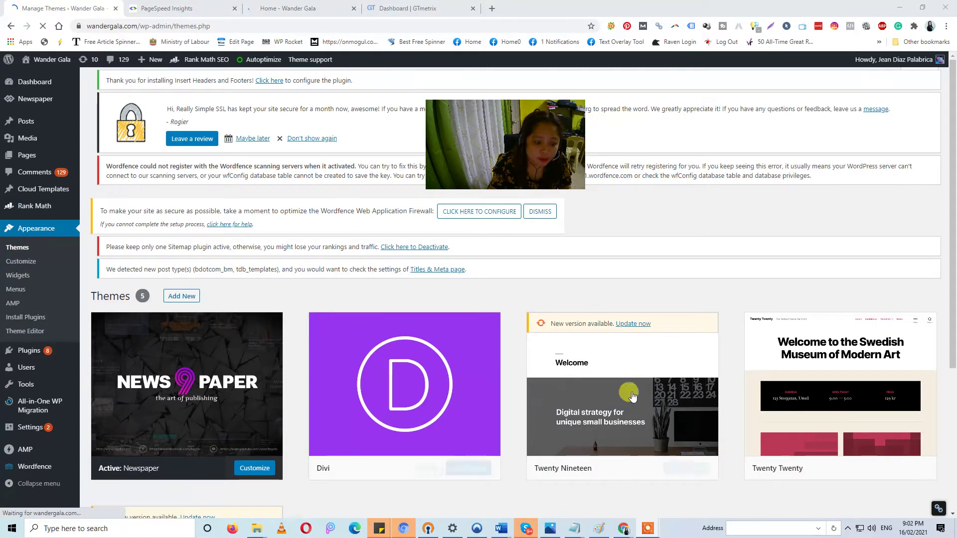
scroll(632, 396, "down", 3)
scroll(155, 363, "up", 1)
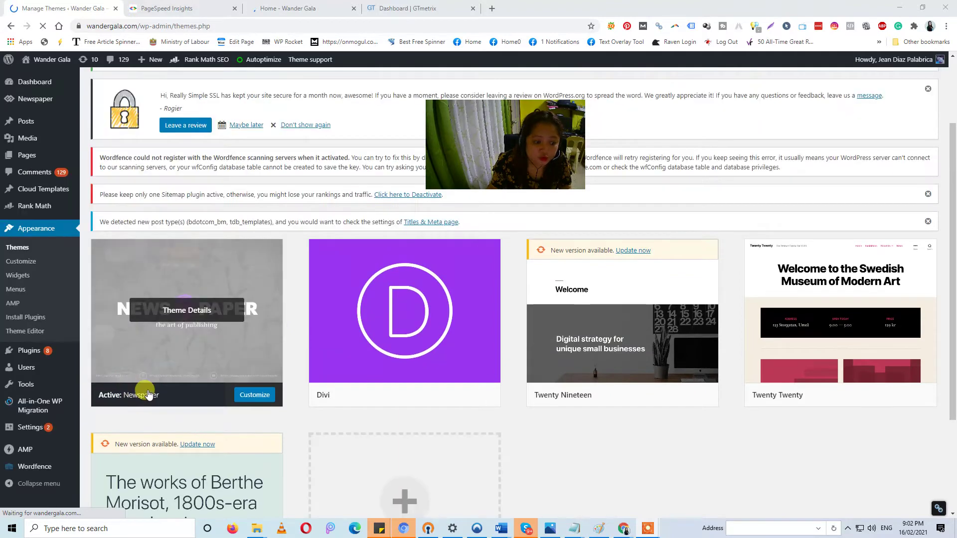
scroll(789, 346, "down", 3)
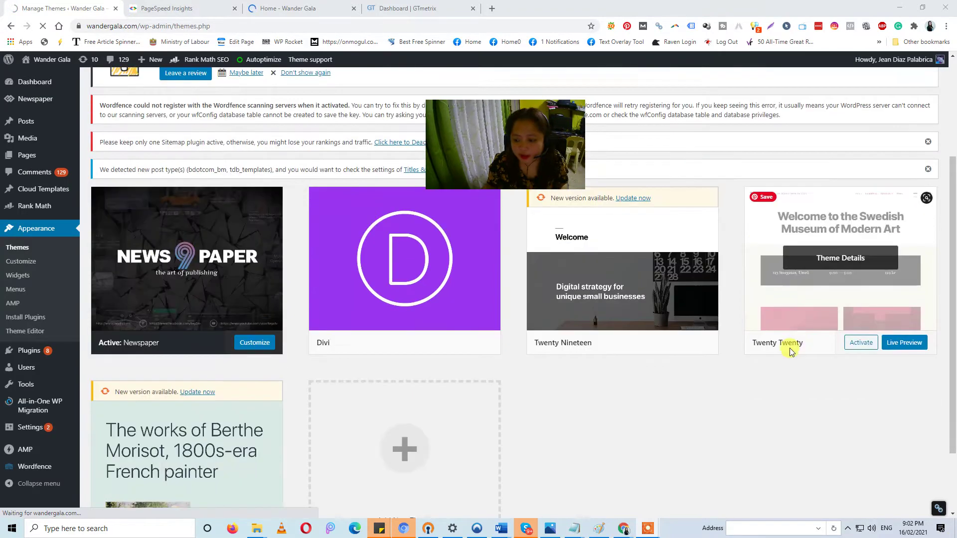
Step: Try to start adding a new theme from the end of the installed themes list
left_click(404, 357)
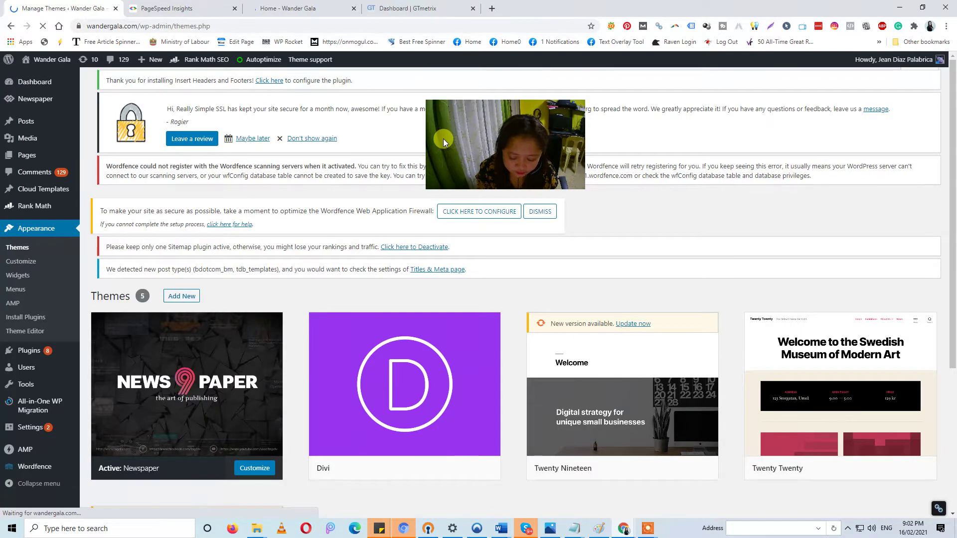
scroll(443, 138, "down", 4)
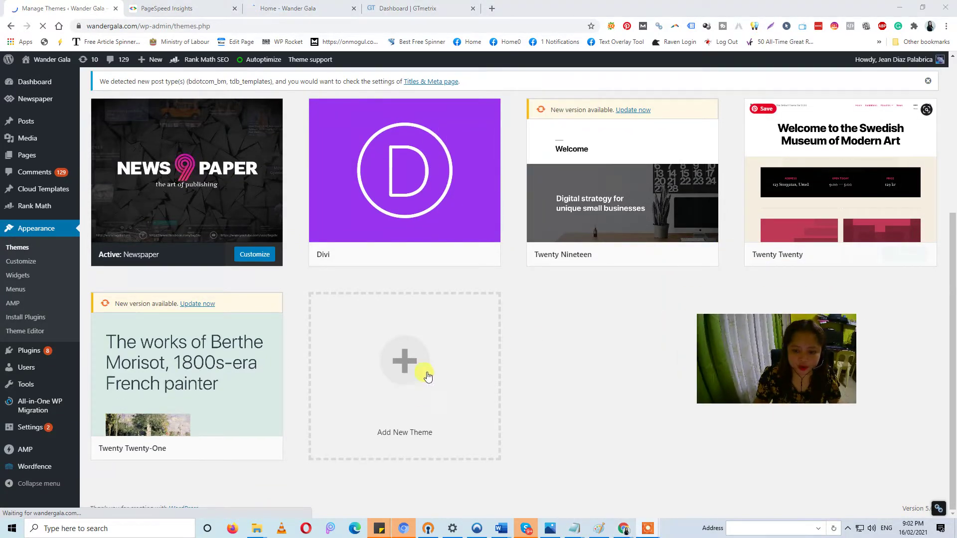
left_click(399, 433)
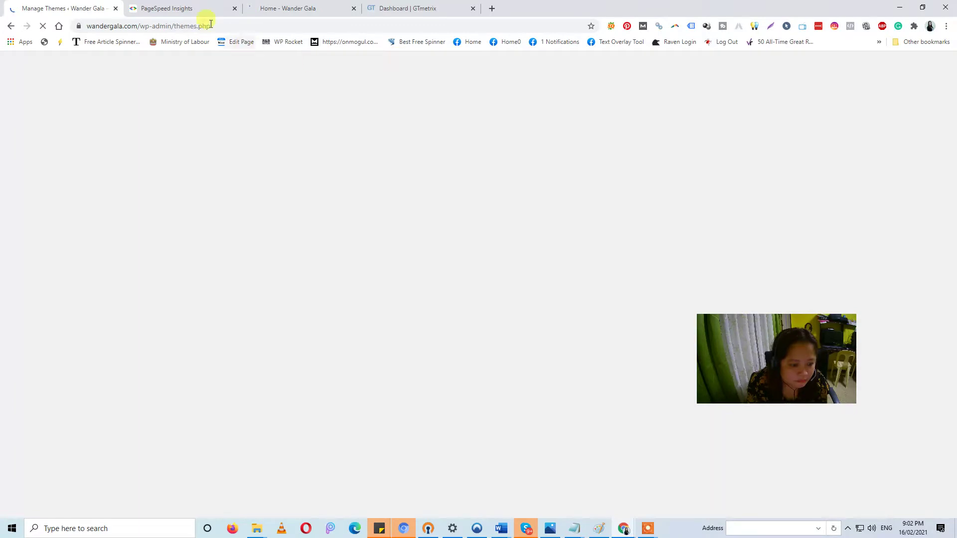
left_click(178, 5)
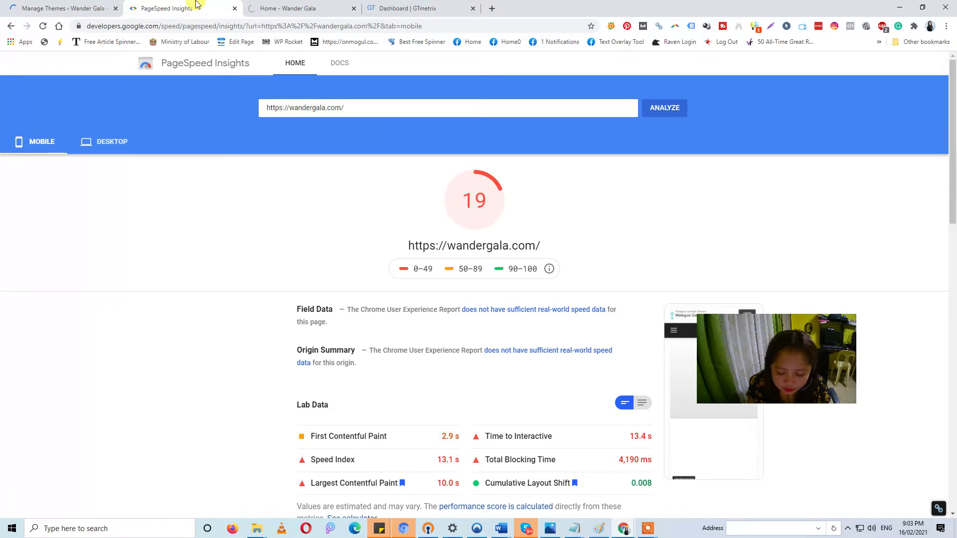
left_click(14, 5)
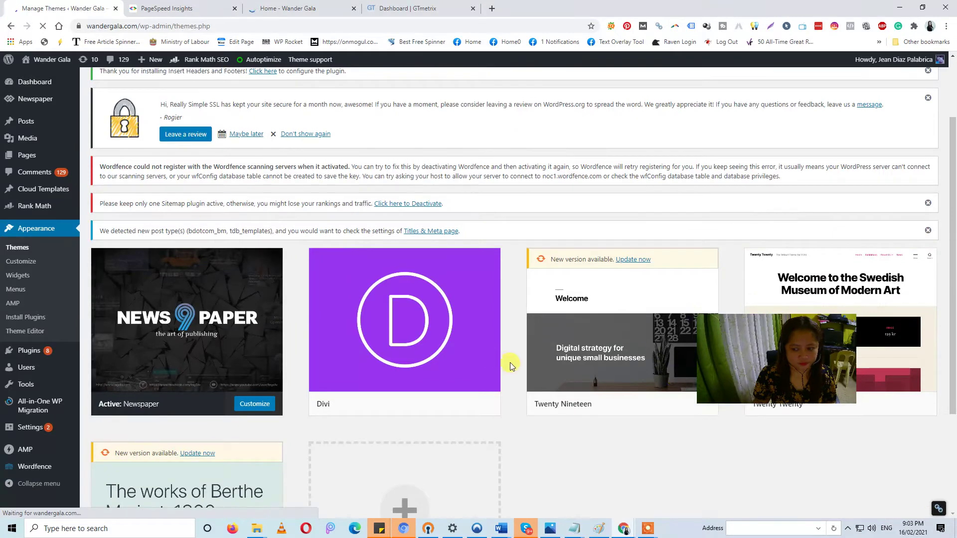
left_click_drag(809, 357, 788, 211)
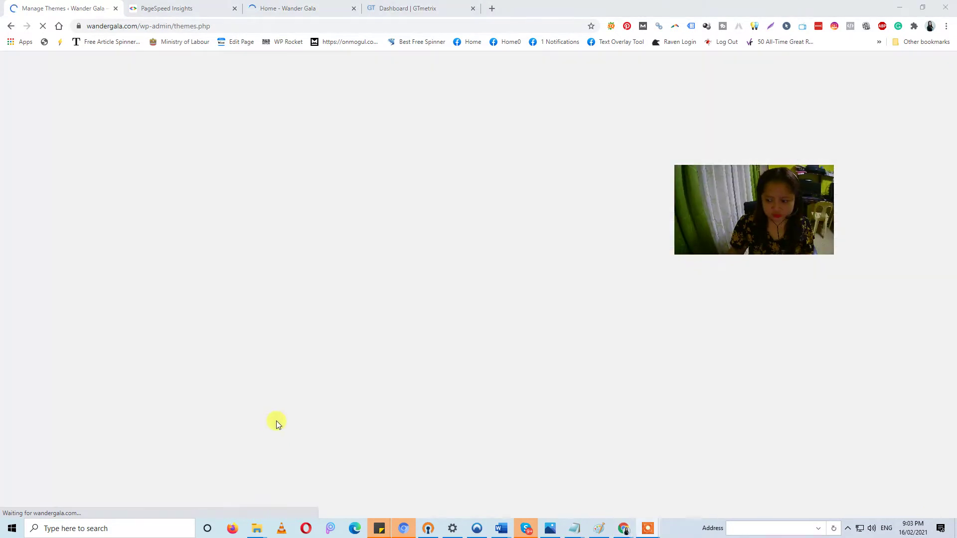
left_click(157, 4)
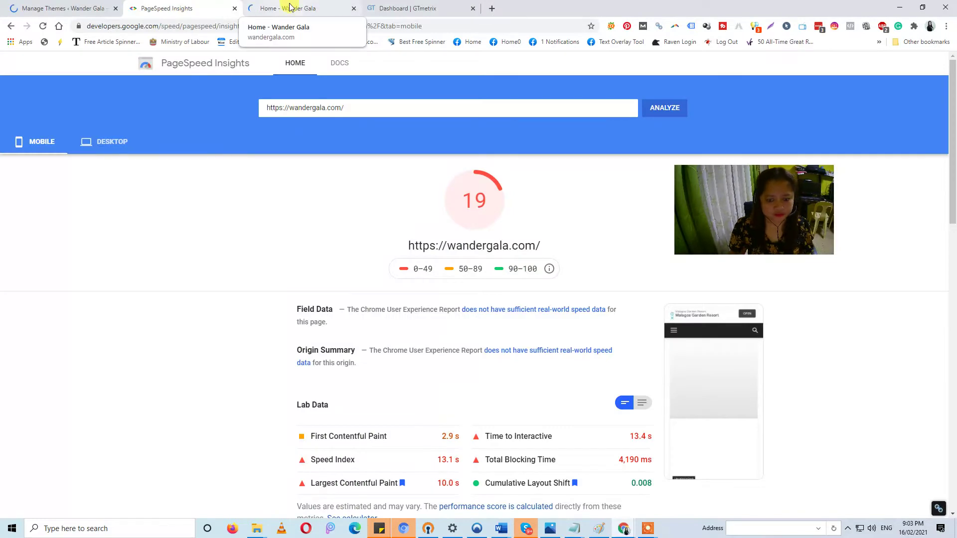
left_click(20, 5)
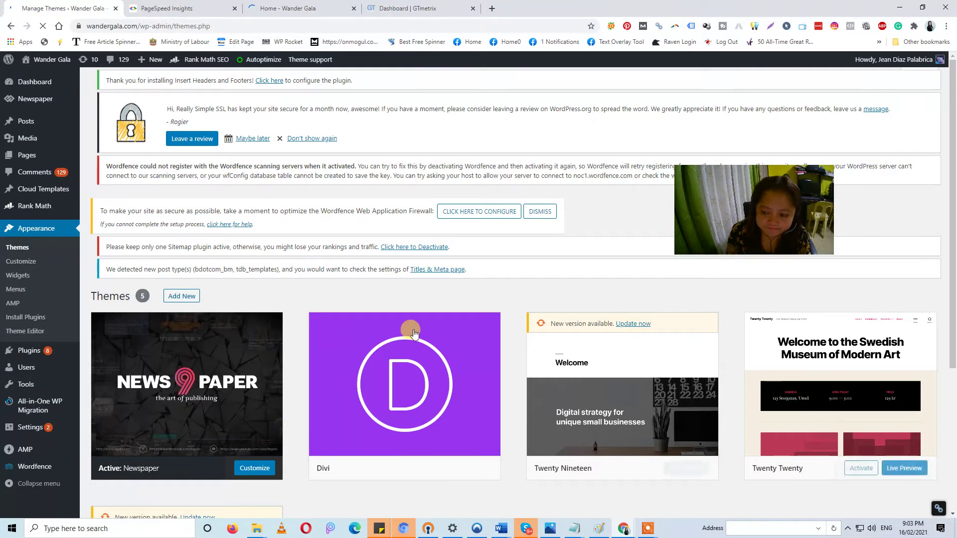
Step: Open the Add Themes page from the Themes page and display the Featured themes
scroll(152, 234, "down", 2)
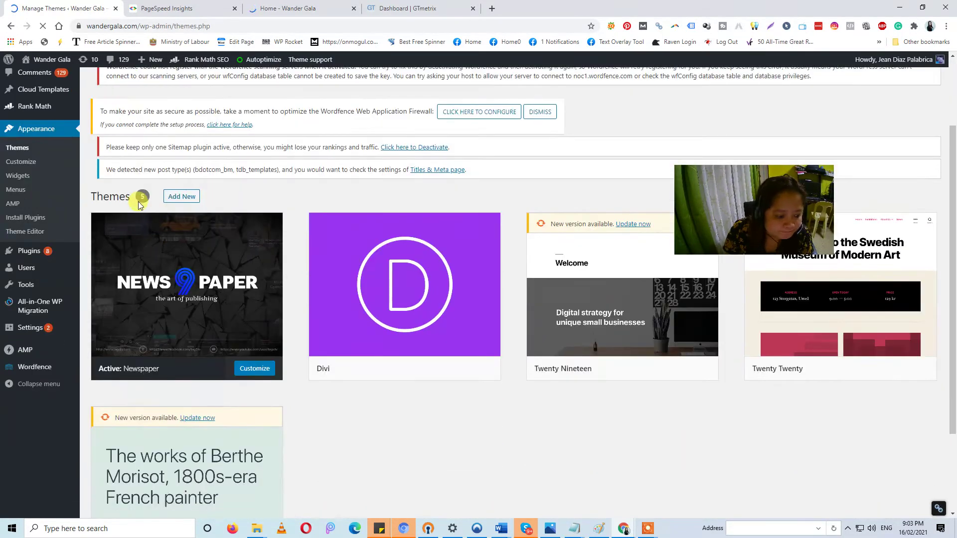
left_click(187, 198)
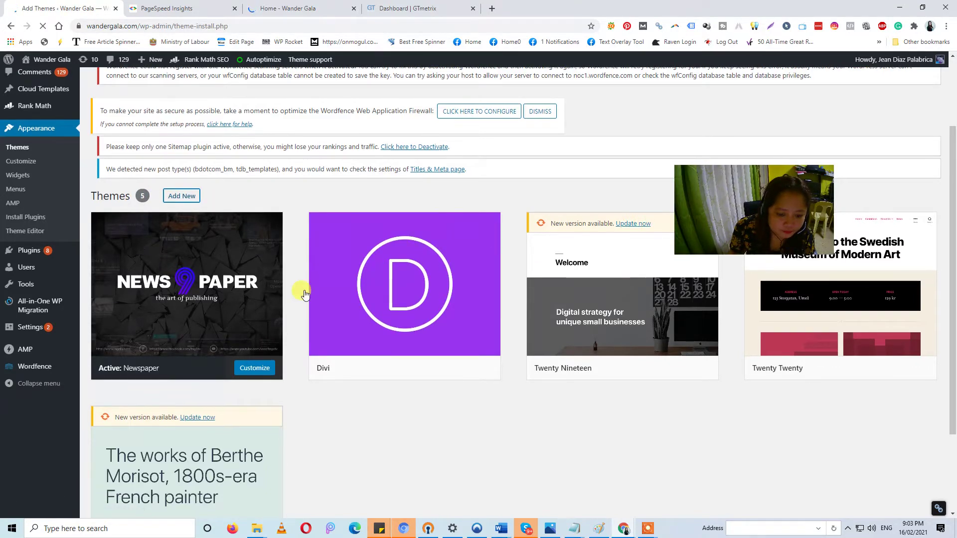
scroll(302, 290, "down", 3)
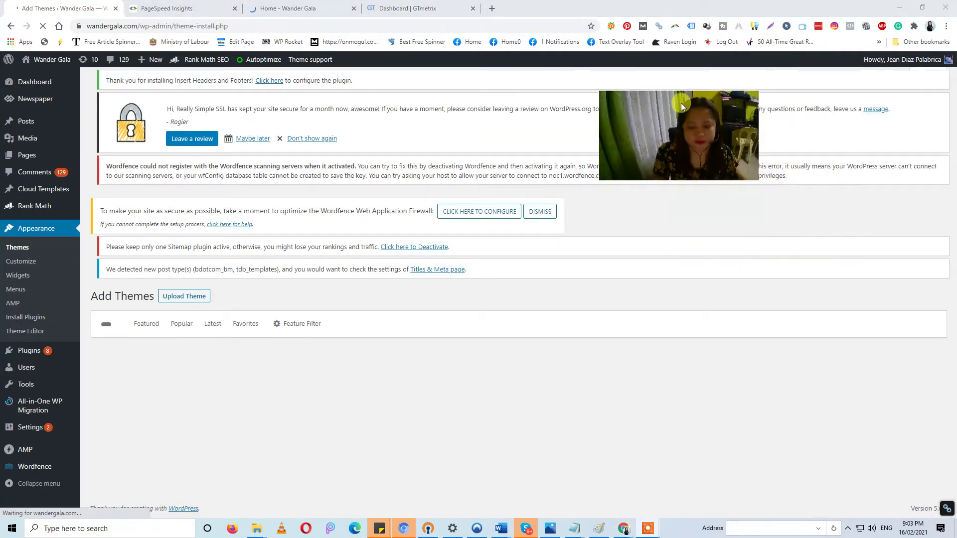
left_click(155, 326)
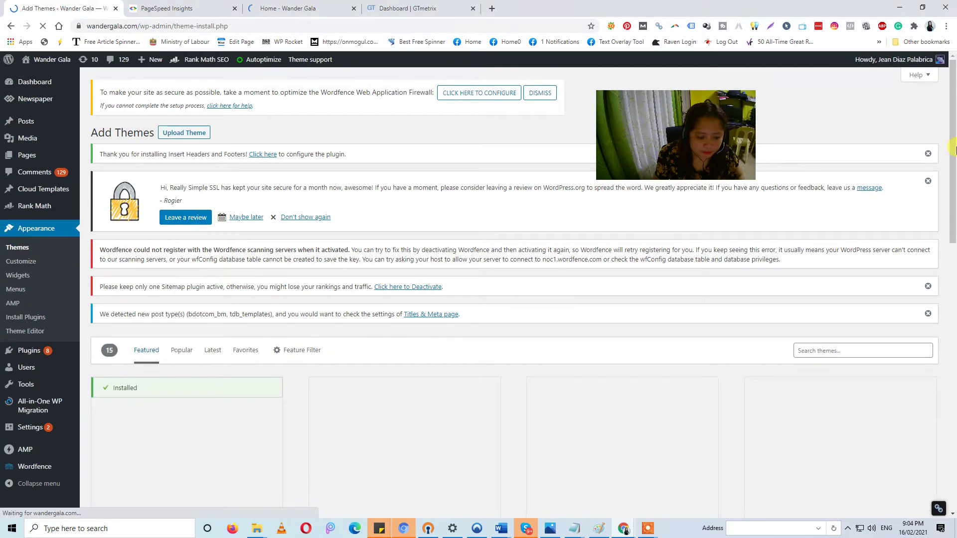
scroll(952, 149, "down", 3)
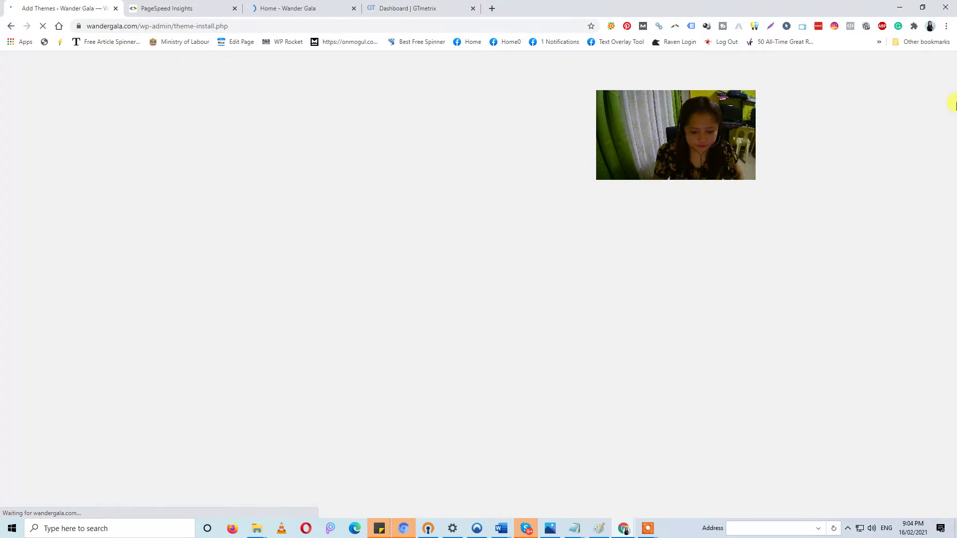
left_click(192, 8)
left_click(100, 7)
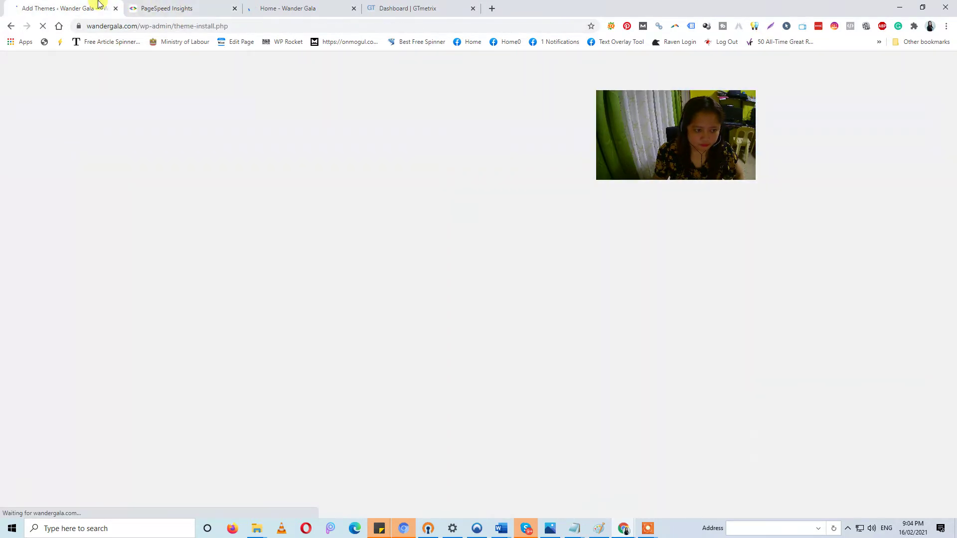
left_click(208, 7)
left_click_drag(697, 114, 837, 106)
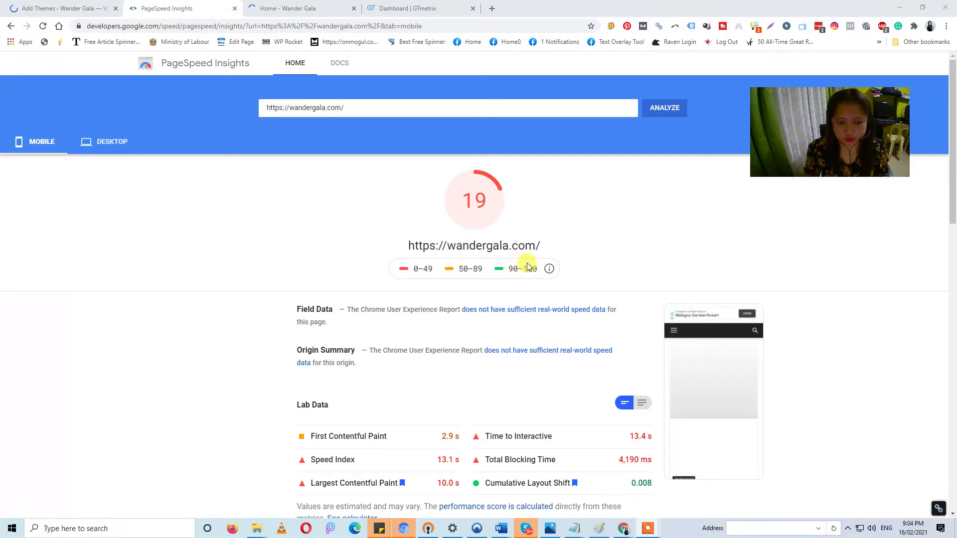
left_click(93, 6)
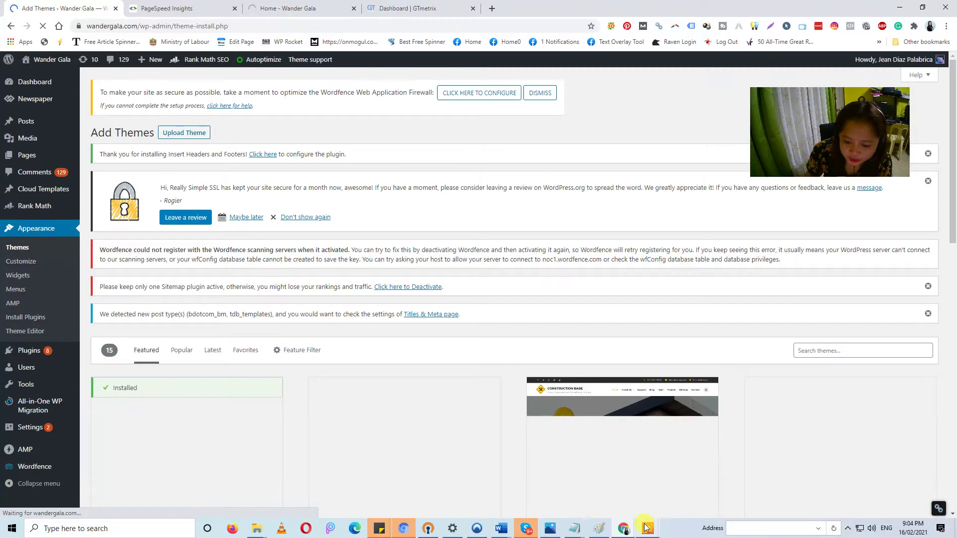
mouse_move(648, 527)
left_click(657, 476)
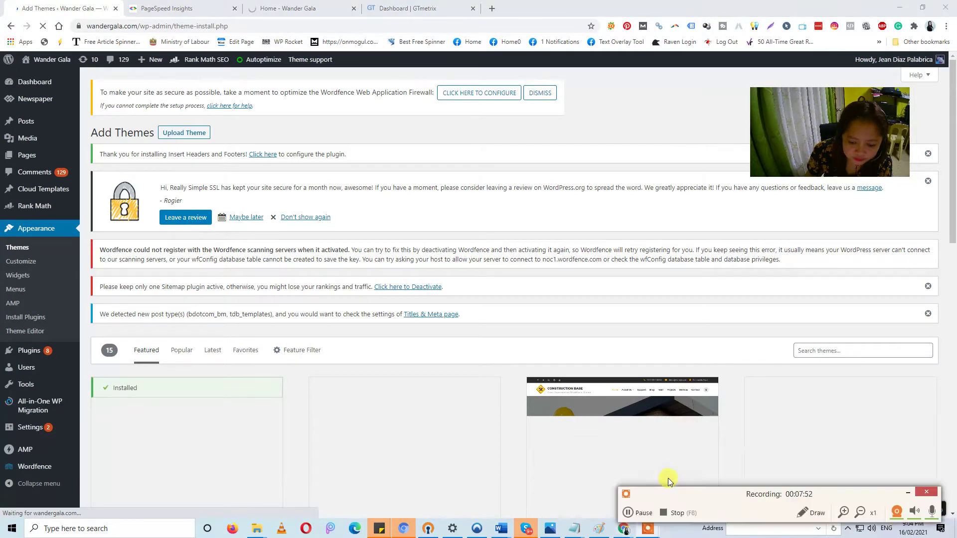
scroll(668, 479, "down", 4)
left_click(634, 512)
key("F7")
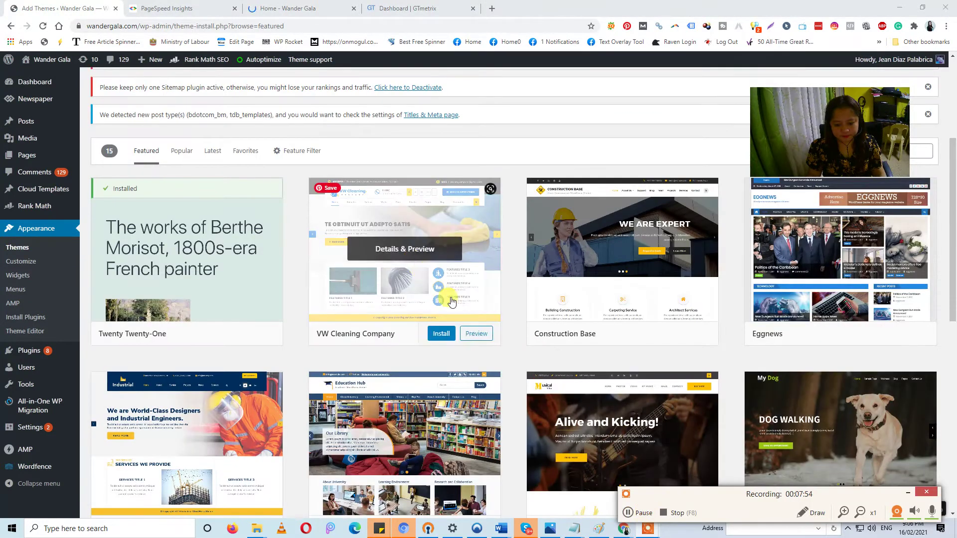
Step: Look through the Featured themes on the Add Themes page for a possible replacement theme
scroll(468, 307, "down", 4)
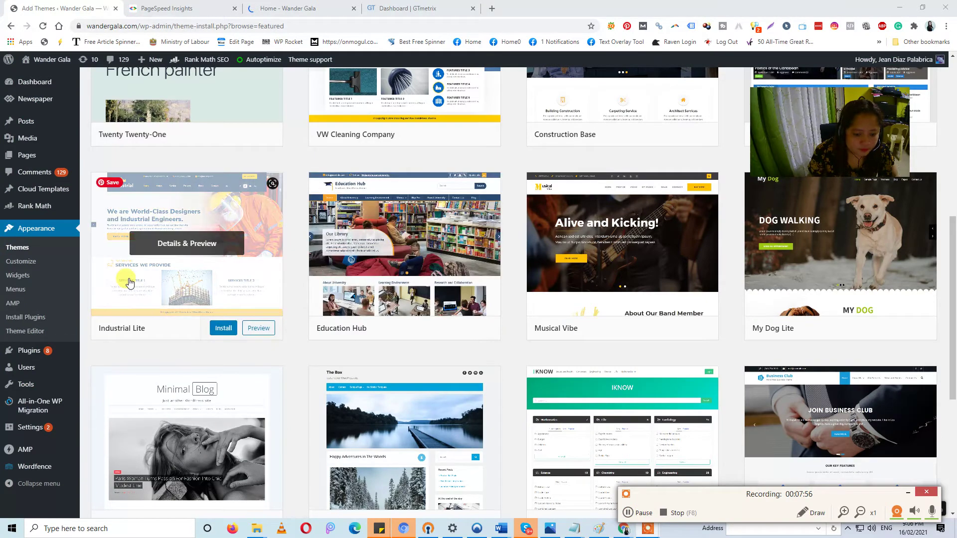
scroll(179, 277, "down", 2)
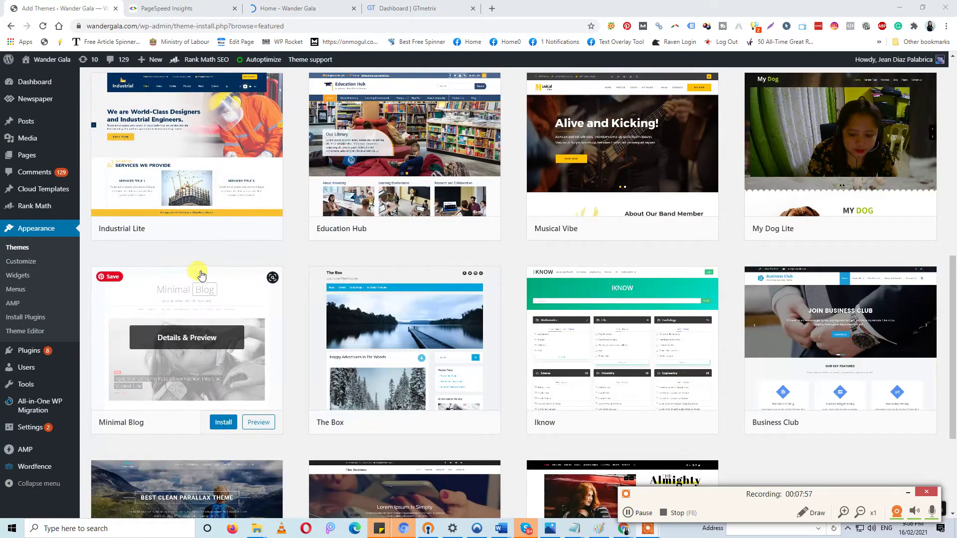
scroll(412, 256, "down", 4)
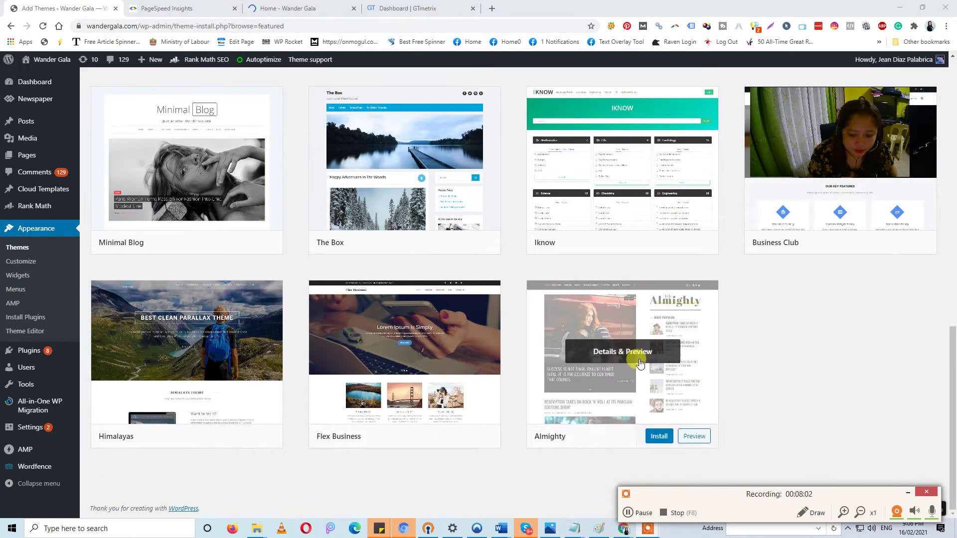
scroll(223, 328, "up", 7)
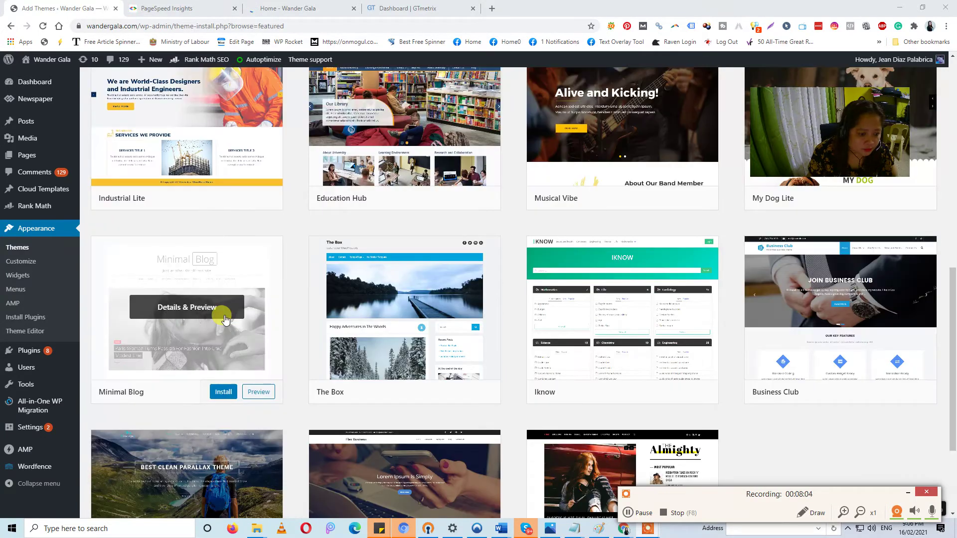
scroll(269, 366, "down", 3)
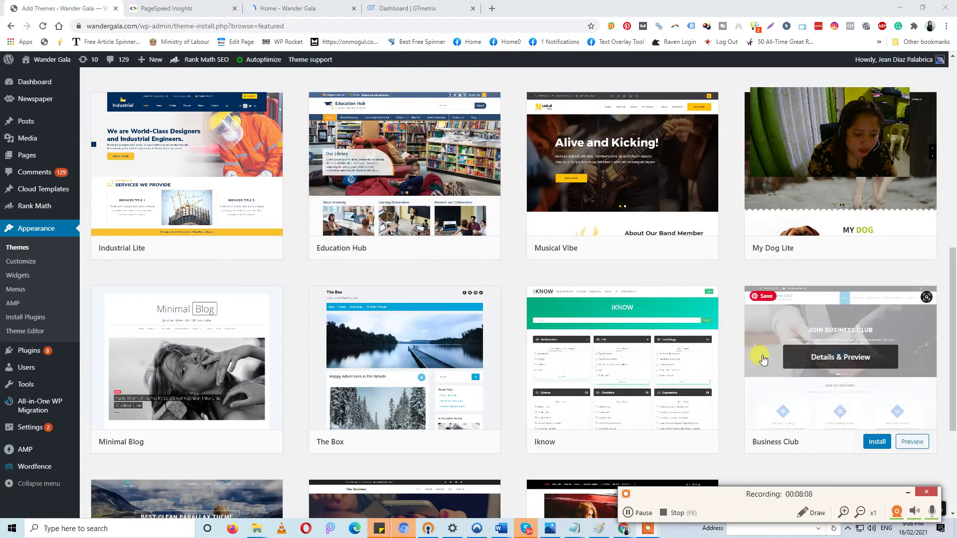
scroll(619, 356, "up", 7)
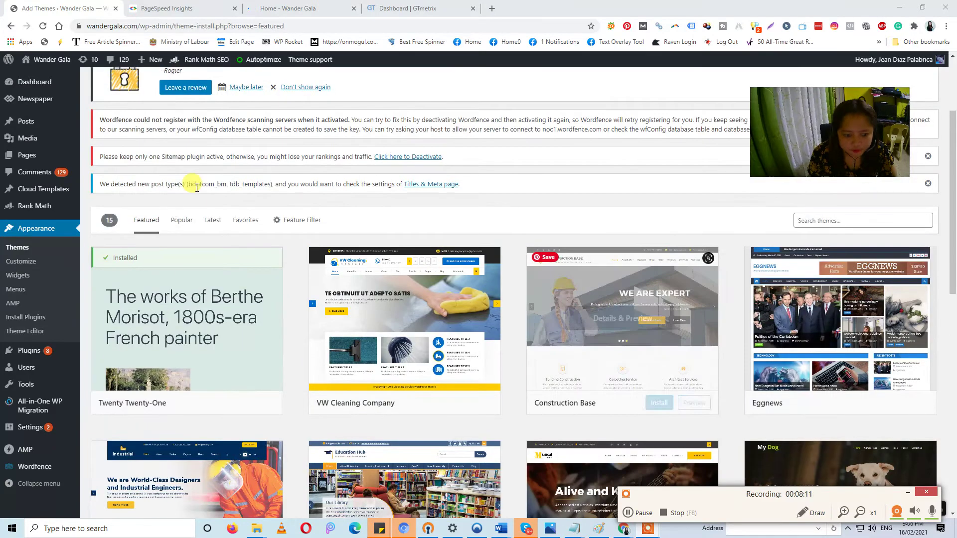
Step: Display the Popular themes and browse well down the list, comparing their preview thumbnails for a suitable replacement theme
left_click(181, 219)
scroll(771, 282, "down", 2)
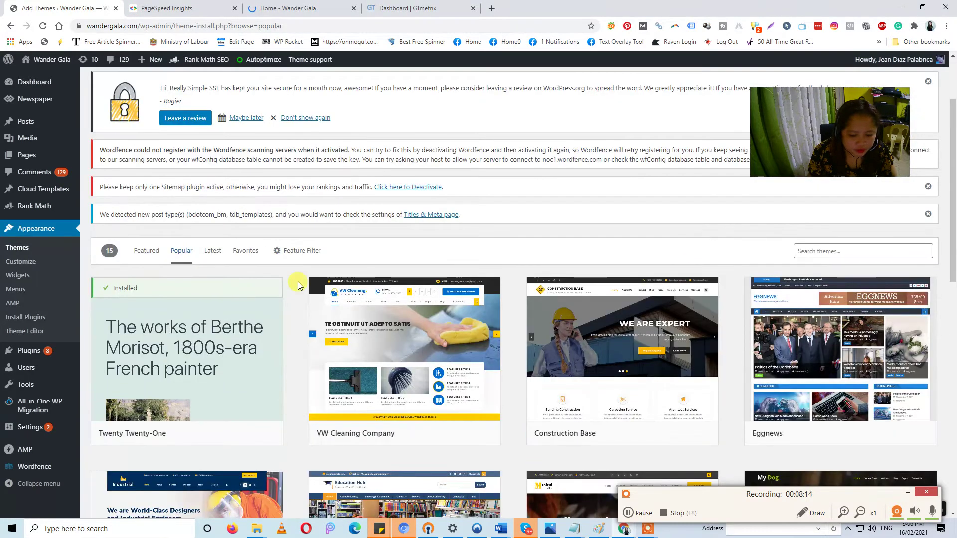
scroll(297, 285, "down", 3)
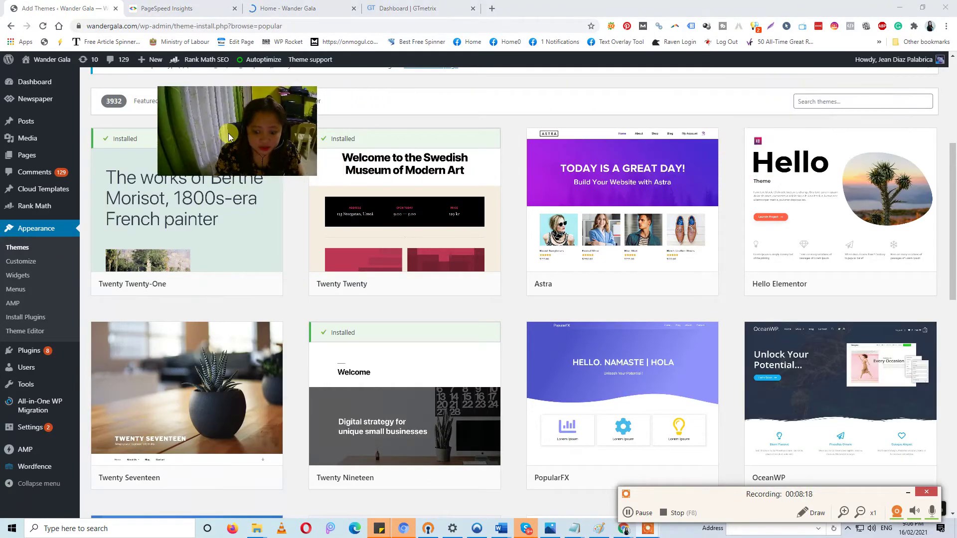
scroll(872, 252, "down", 6)
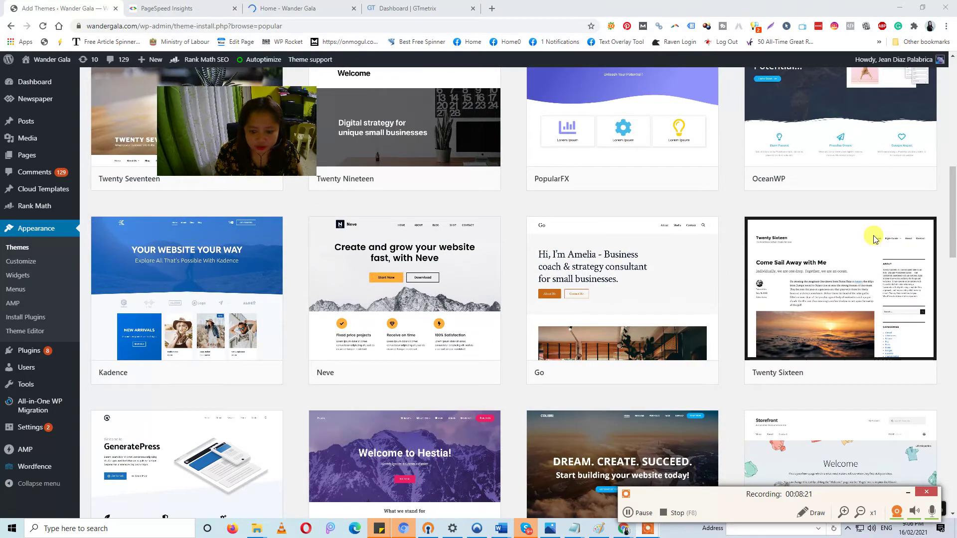
scroll(897, 214, "down", 3)
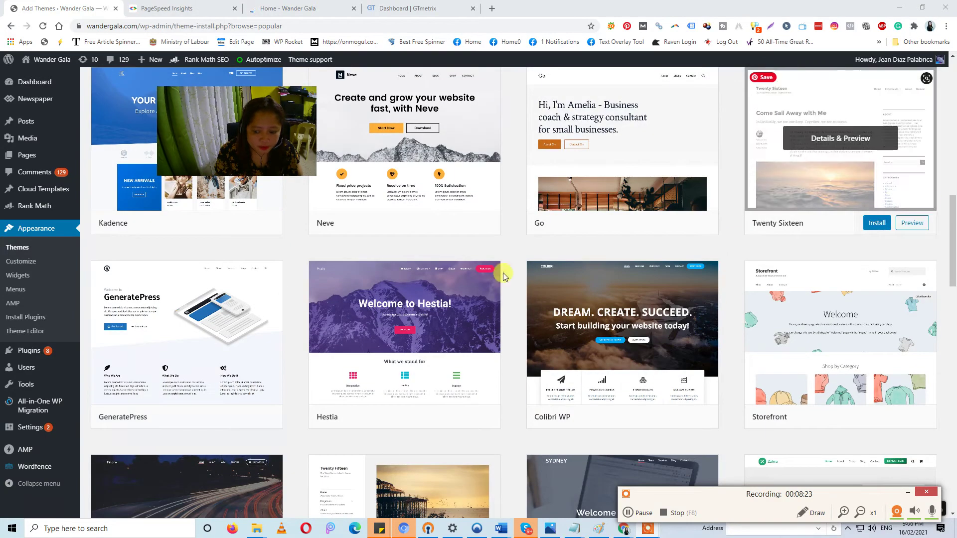
scroll(404, 279, "down", 5)
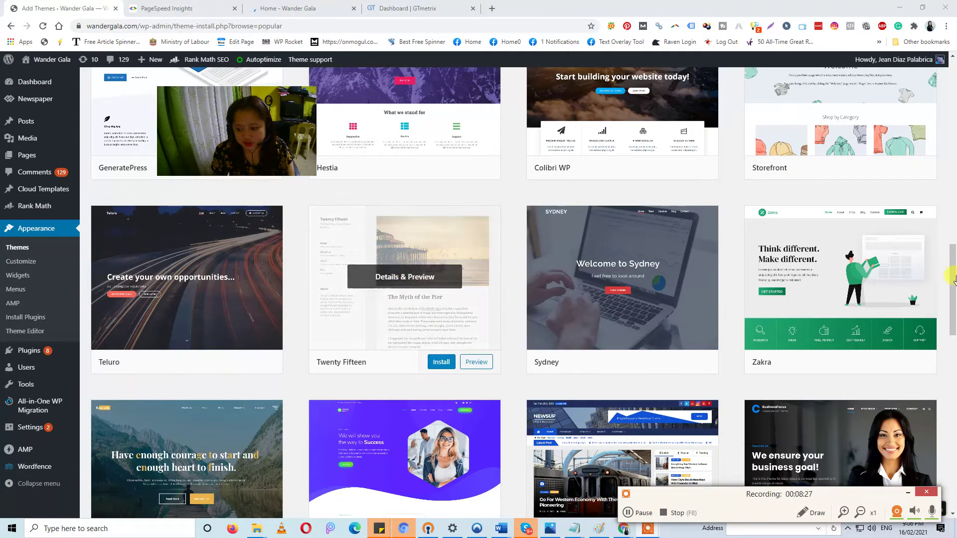
scroll(438, 359, "down", 4)
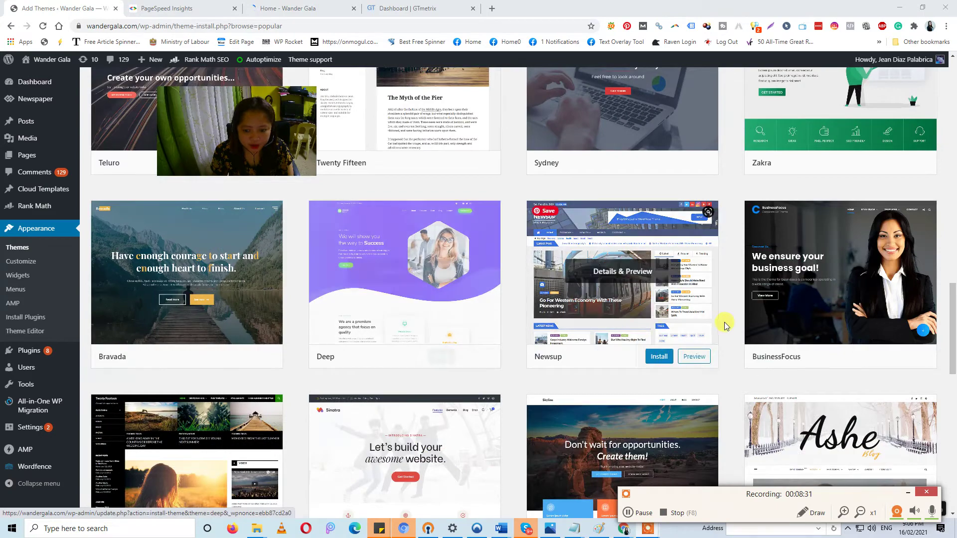
scroll(909, 297, "down", 4)
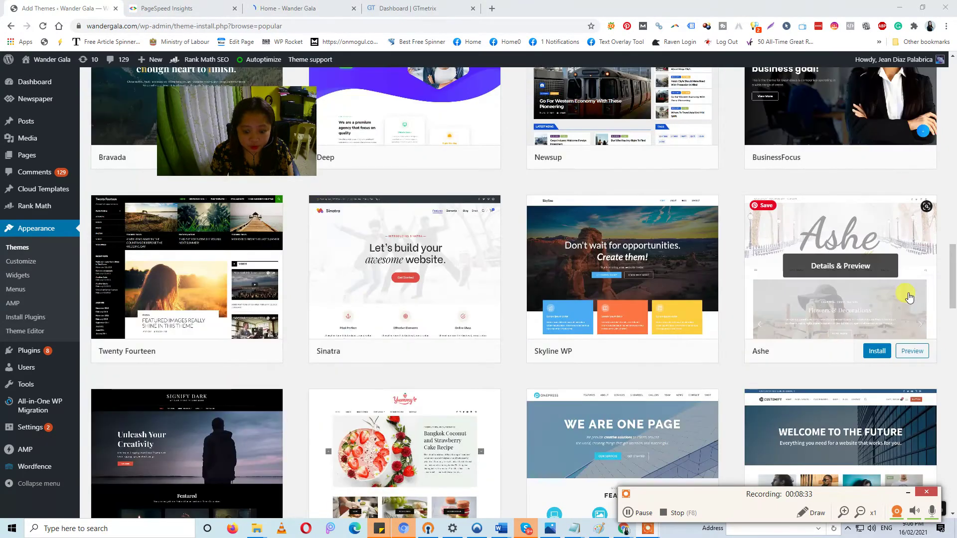
scroll(839, 287, "down", 2)
scroll(583, 338, "down", 3)
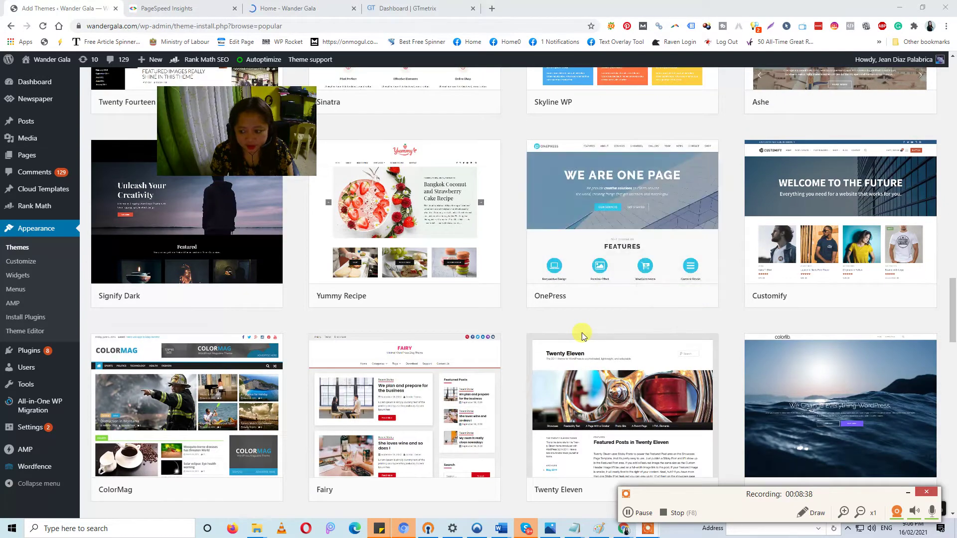
scroll(581, 333, "down", 3)
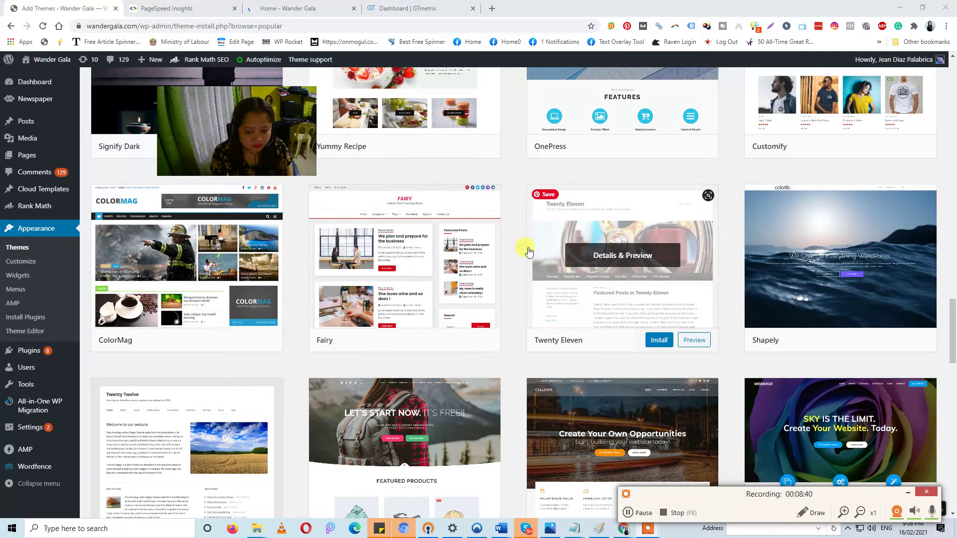
scroll(445, 322, "down", 1)
scroll(445, 321, "down", 12)
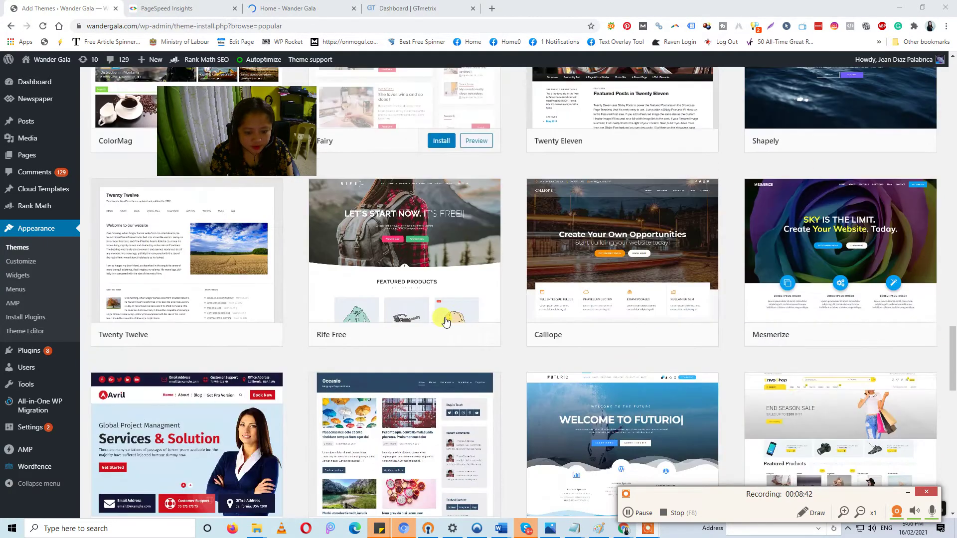
scroll(445, 319, "down", 4)
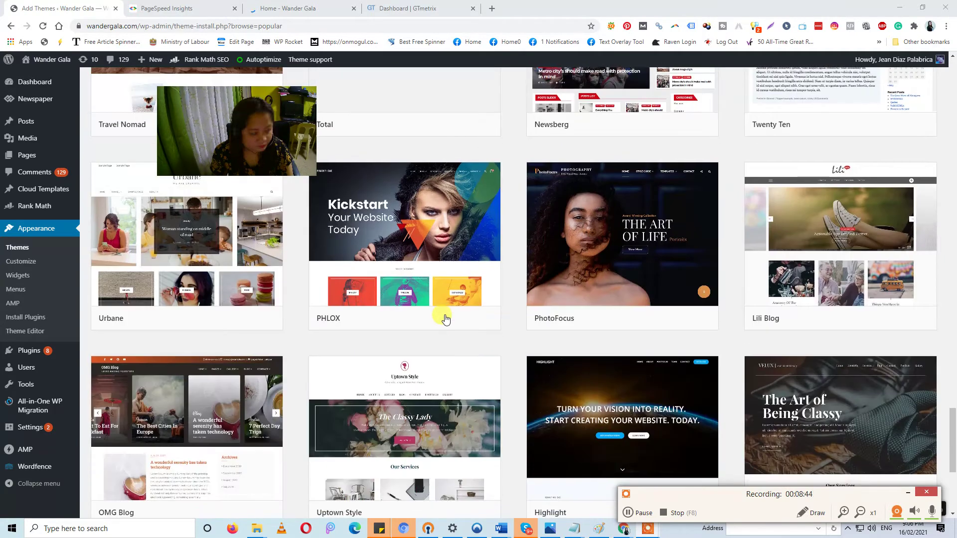
scroll(445, 319, "down", 4)
scroll(445, 319, "down", 4)
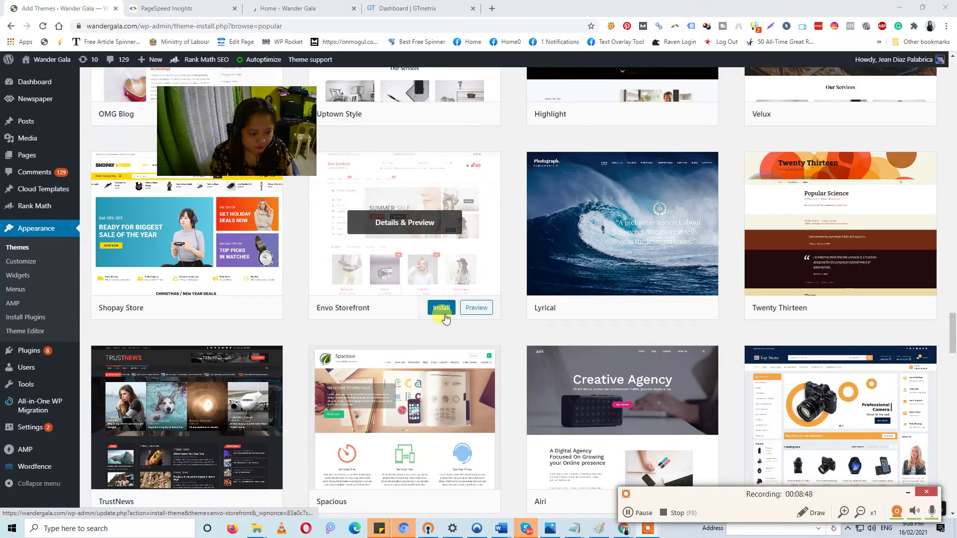
scroll(445, 319, "down", 5)
mouse_move(447, 315)
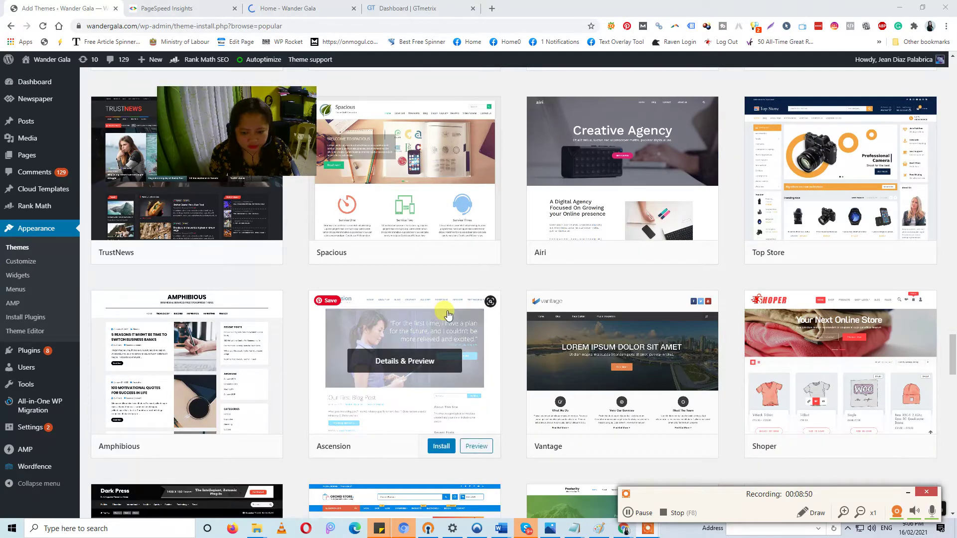
scroll(447, 314, "down", 3)
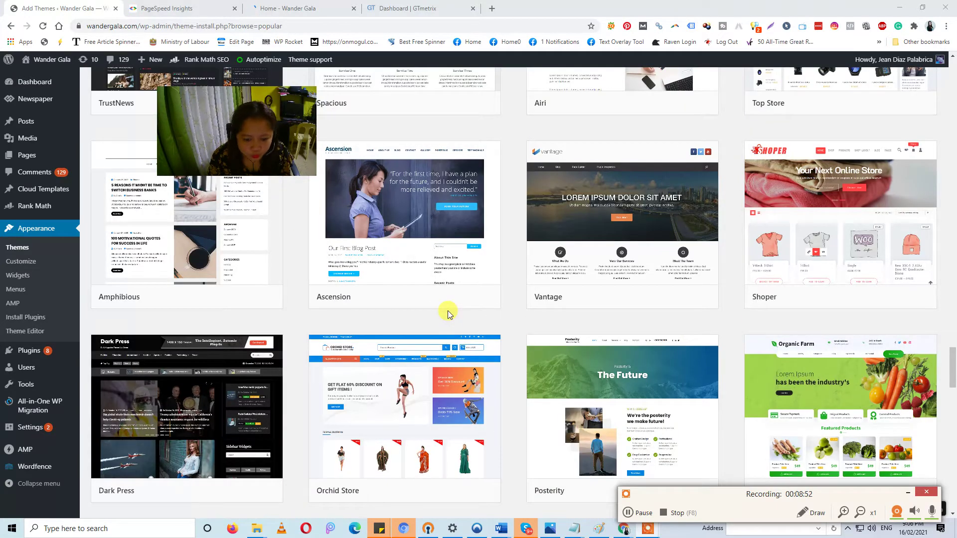
scroll(486, 310, "down", 2)
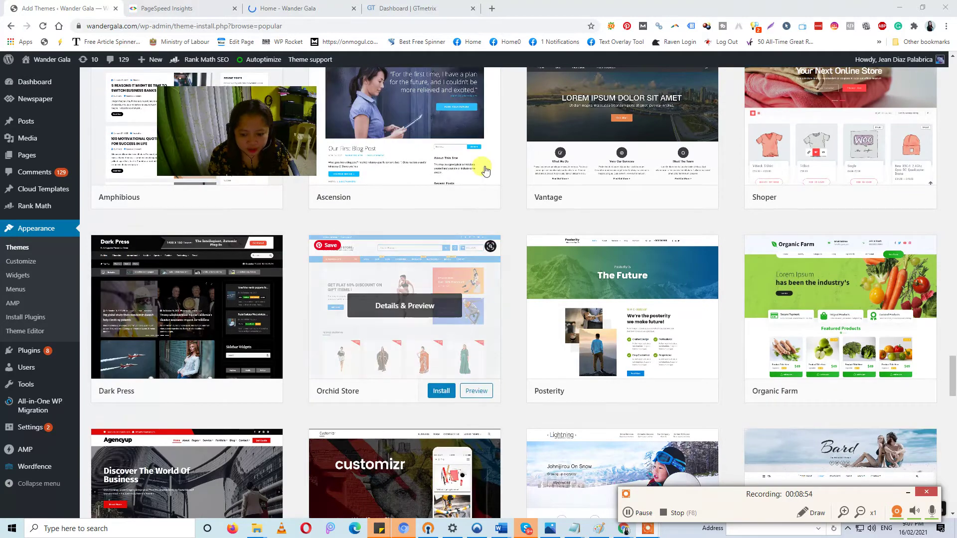
mouse_move(667, 241)
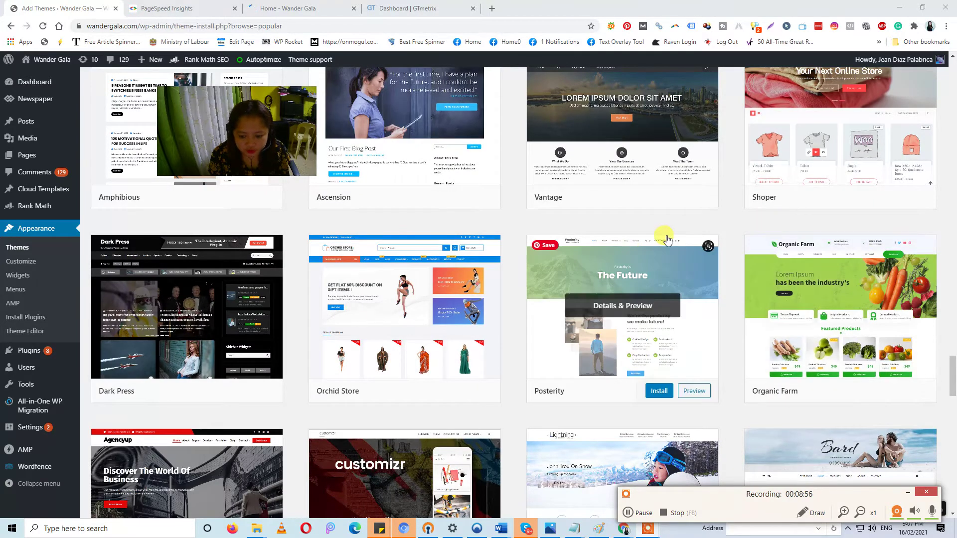
mouse_move(336, 363)
scroll(336, 370, "down", 9)
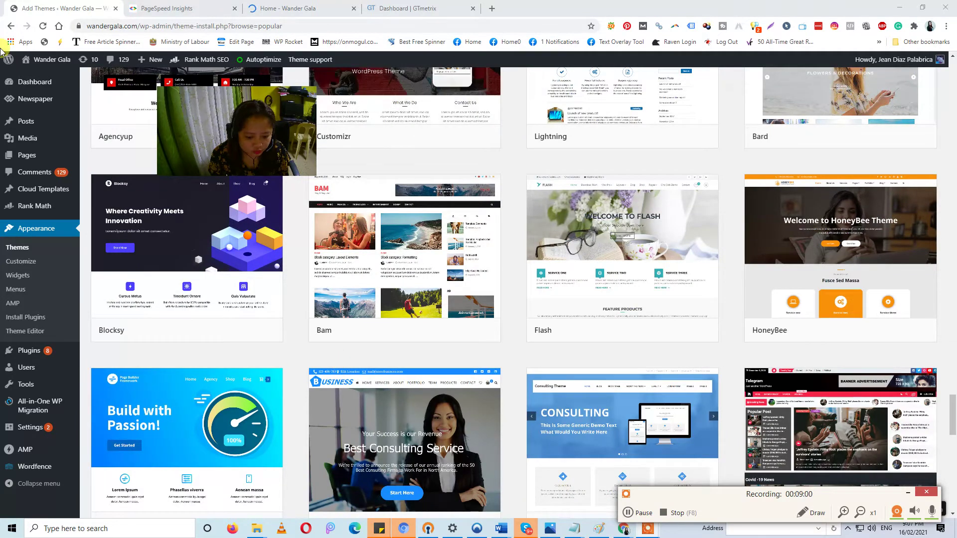
scroll(379, 279, "down", 4)
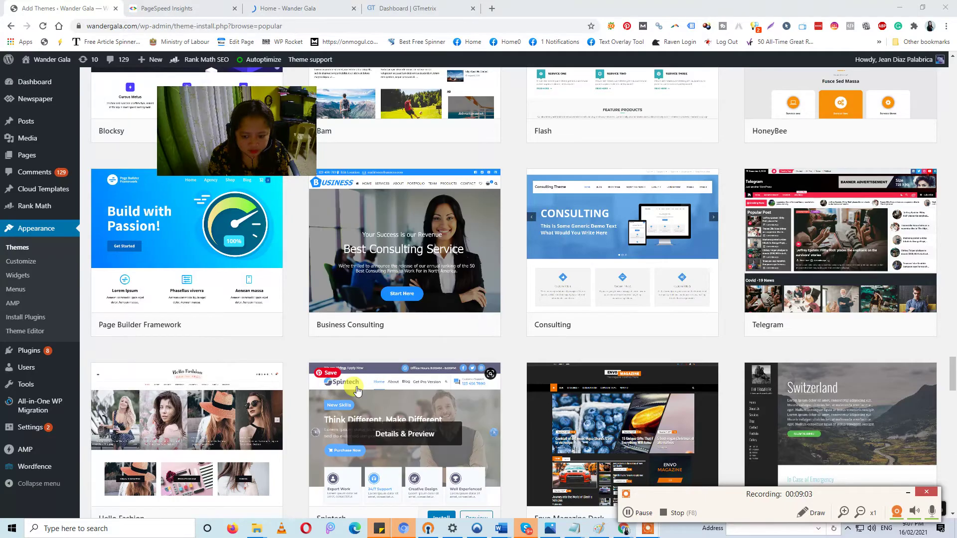
Step: Switch the theme listing to Latest and examine the newest themes' thumbnails for a suitable replacement
scroll(399, 448, "up", 8)
scroll(369, 319, "up", 18)
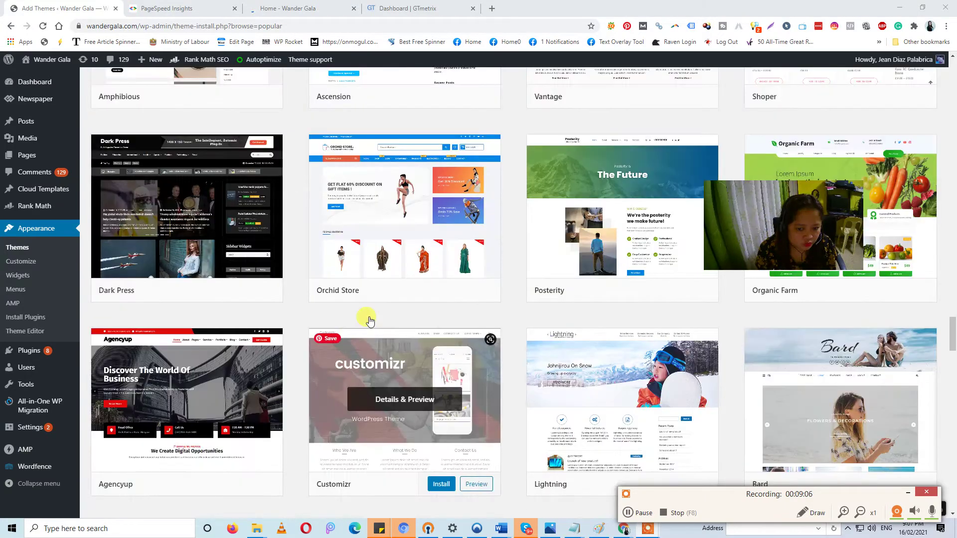
scroll(370, 323, "up", 15)
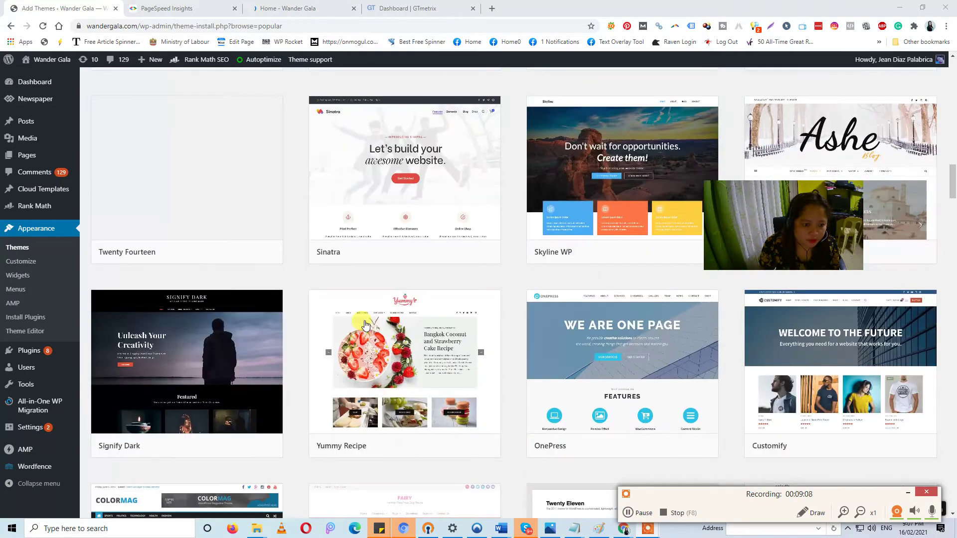
scroll(366, 325, "up", 15)
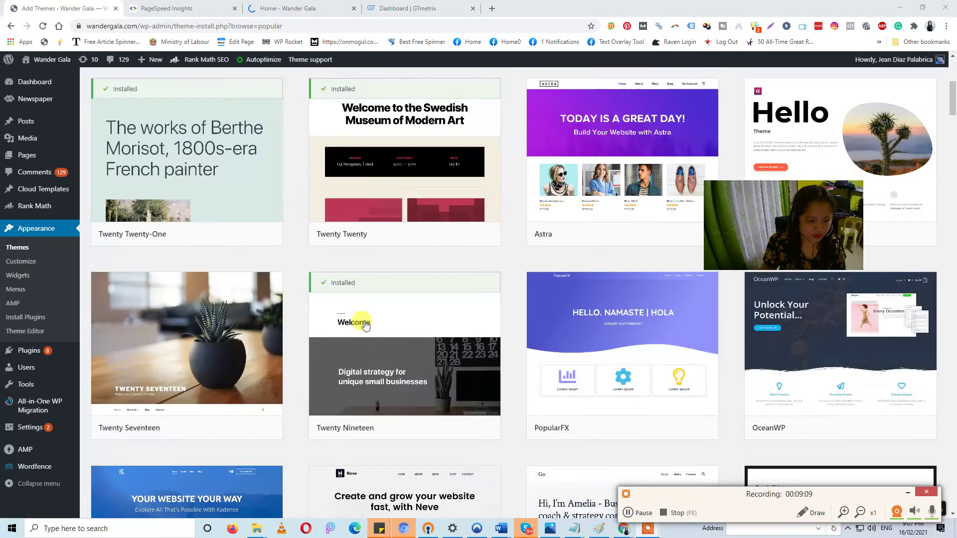
scroll(279, 280, "down", 2)
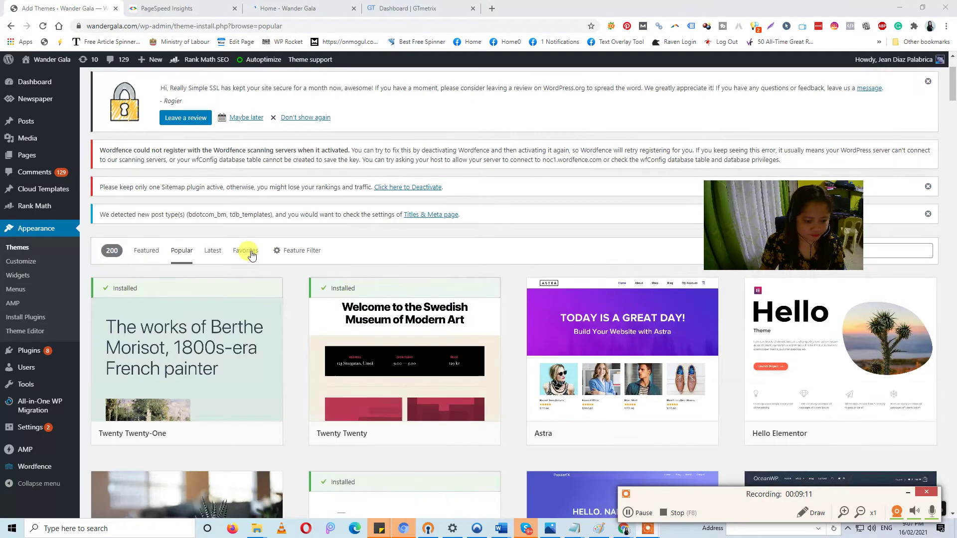
left_click(212, 252)
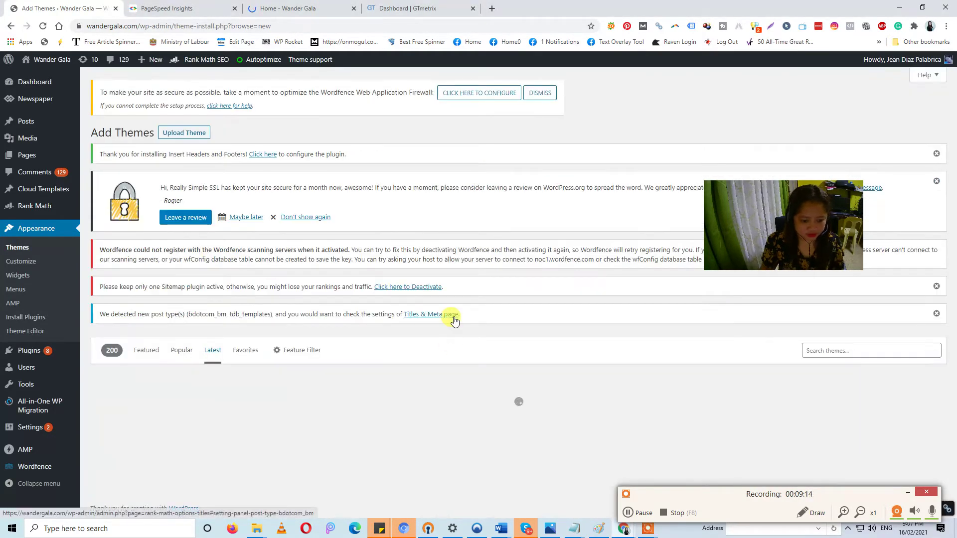
scroll(434, 304, "down", 5)
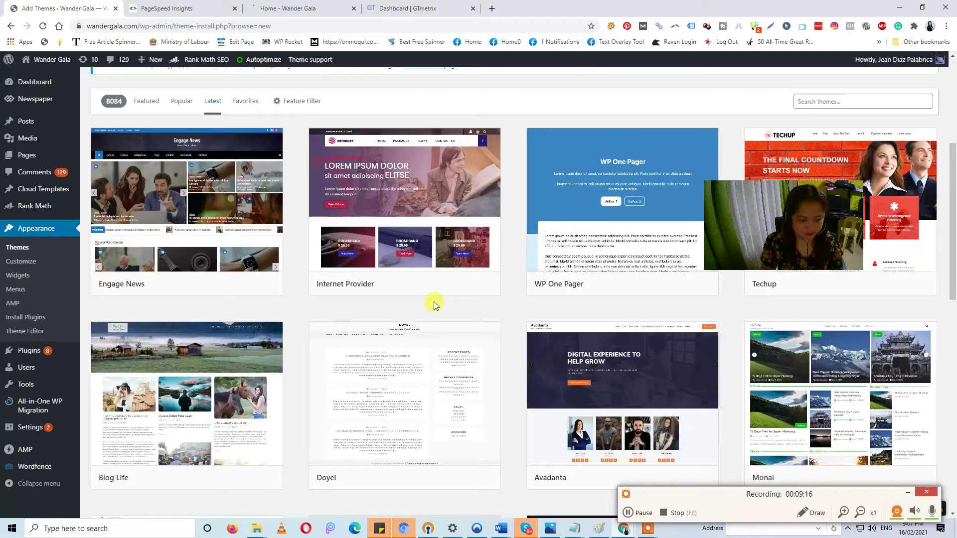
scroll(427, 299, "down", 1)
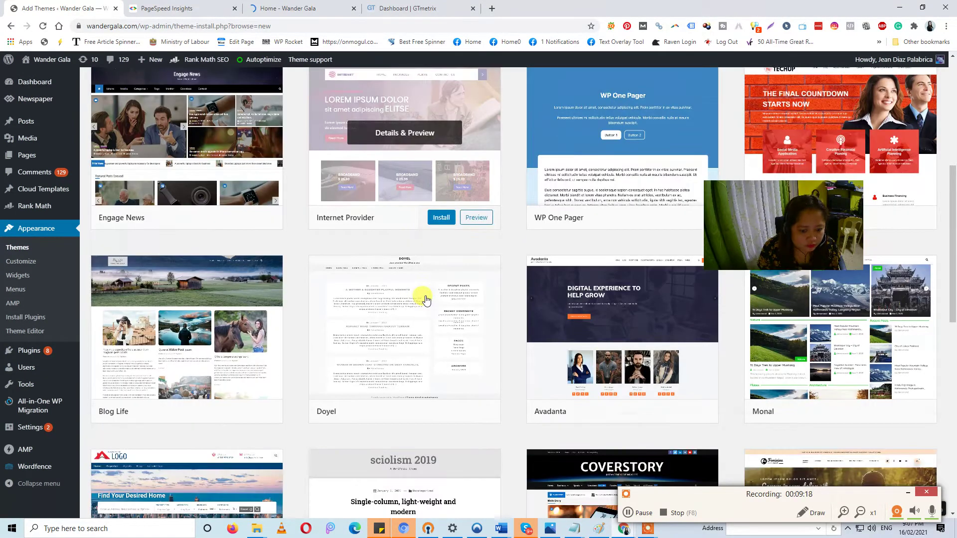
scroll(426, 300, "down", 1)
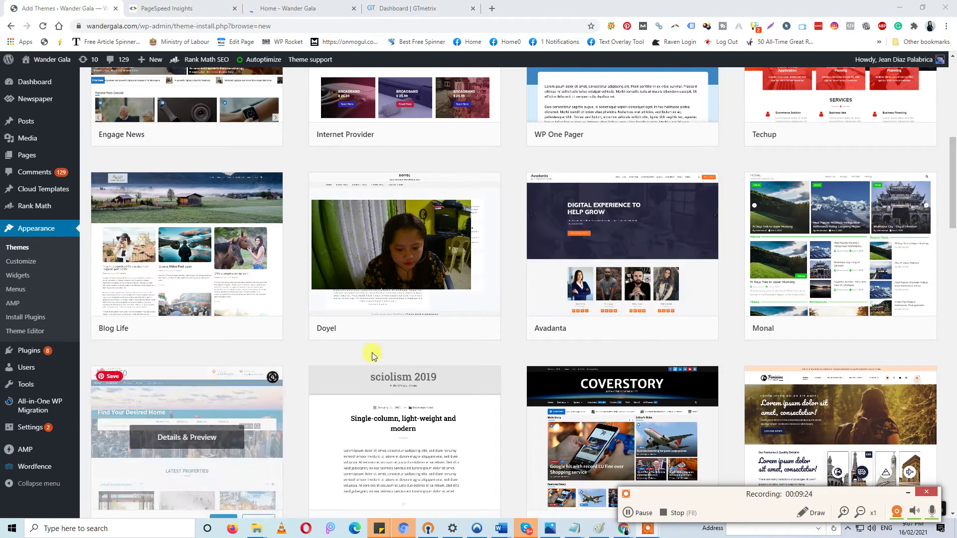
scroll(370, 367, "down", 2)
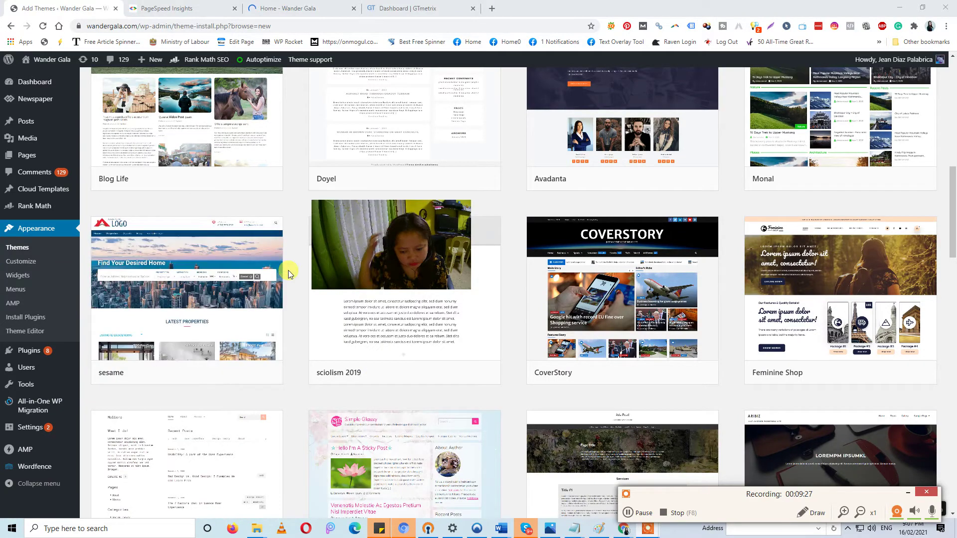
Step: Continue far down the Latest theme listing, comparing the remaining preview thumbnails for a suitable replacement theme
scroll(288, 271, "down", 6)
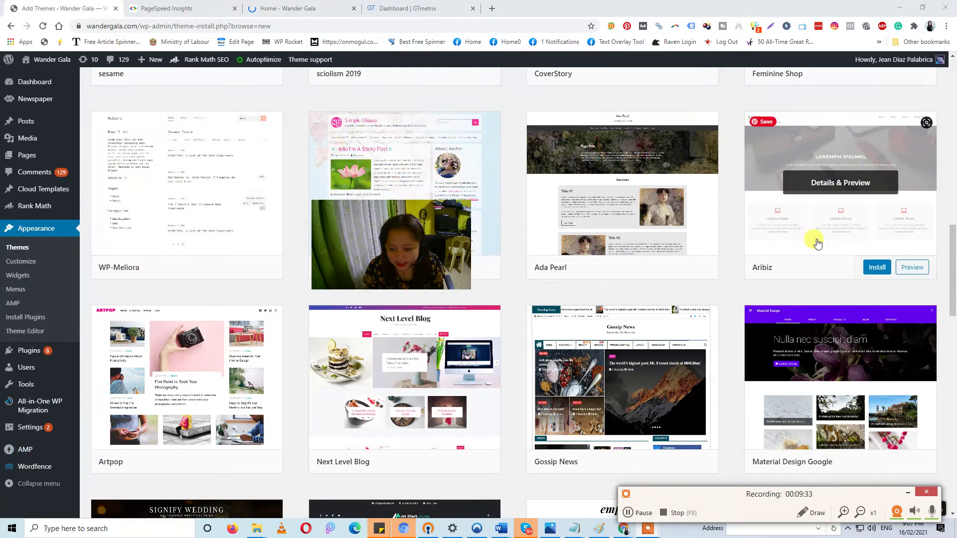
scroll(818, 240, "down", 4)
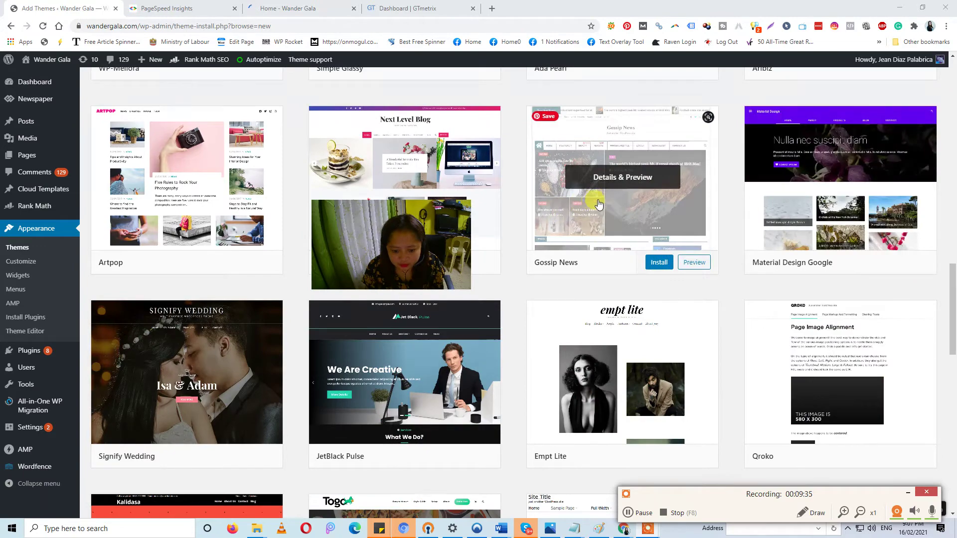
scroll(598, 202, "down", 1)
scroll(656, 230, "down", 3)
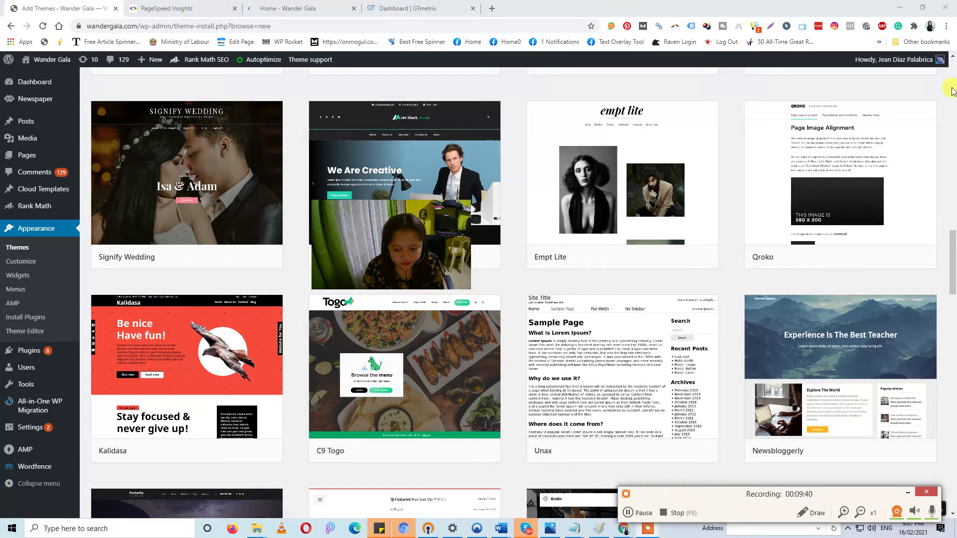
mouse_move(661, 377)
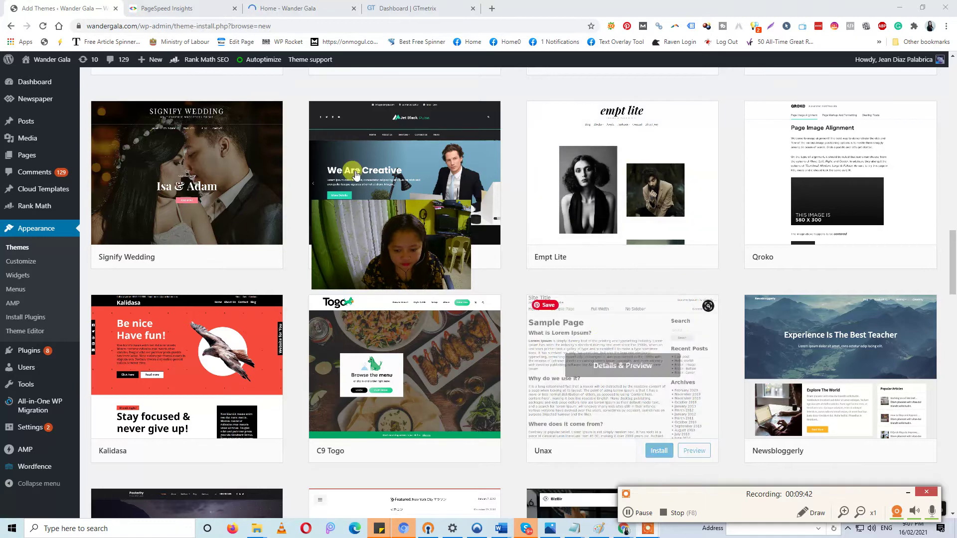
mouse_move(355, 174)
mouse_move(675, 314)
scroll(670, 312, "down", 3)
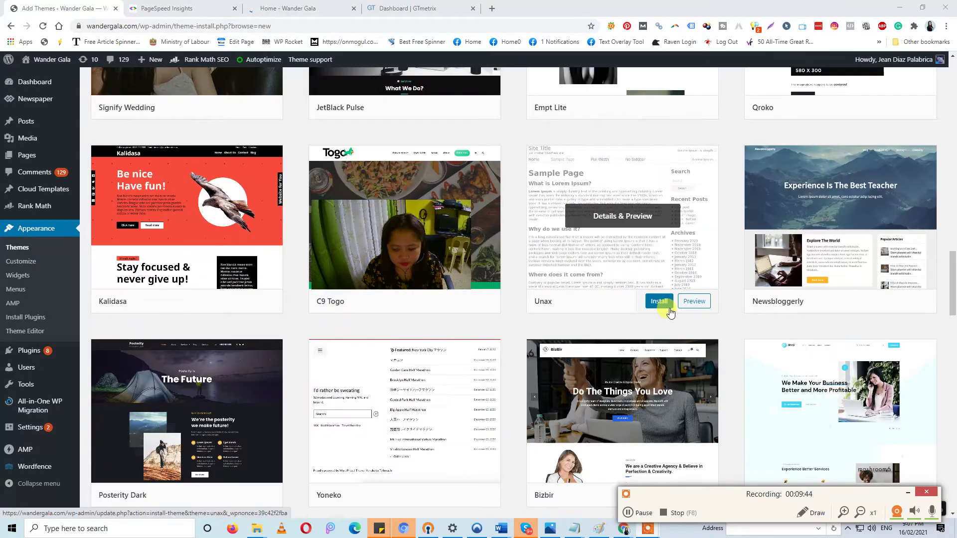
scroll(670, 312, "down", 5)
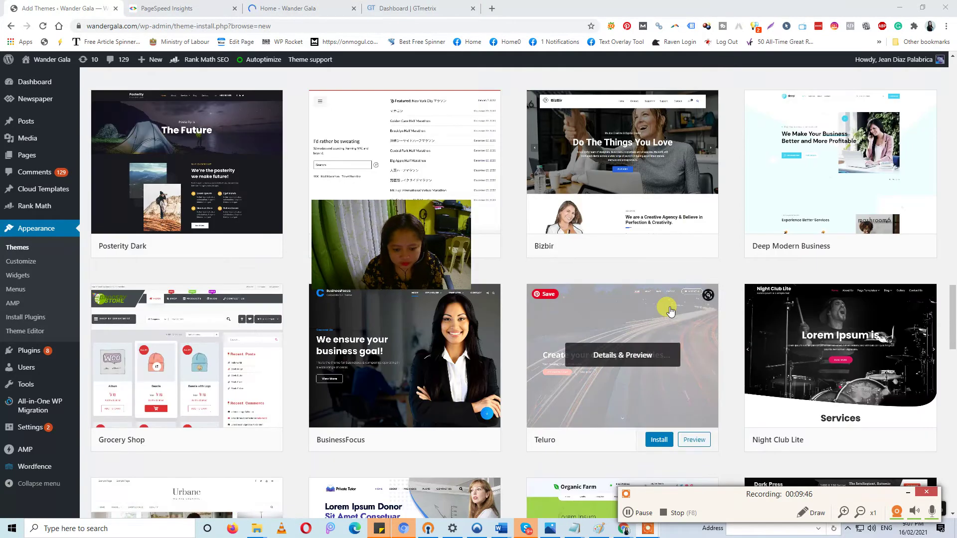
scroll(670, 312, "down", 4)
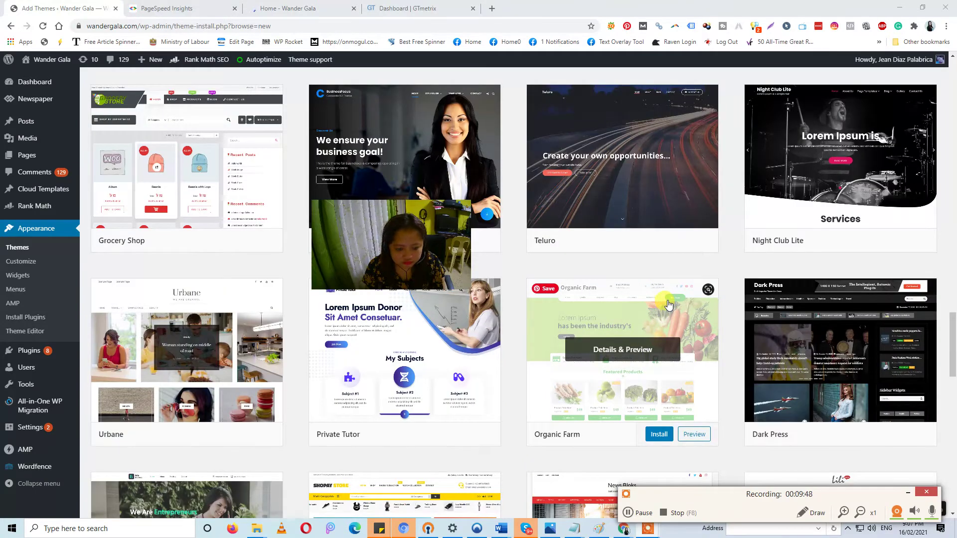
scroll(668, 302, "down", 6)
scroll(668, 302, "down", 5)
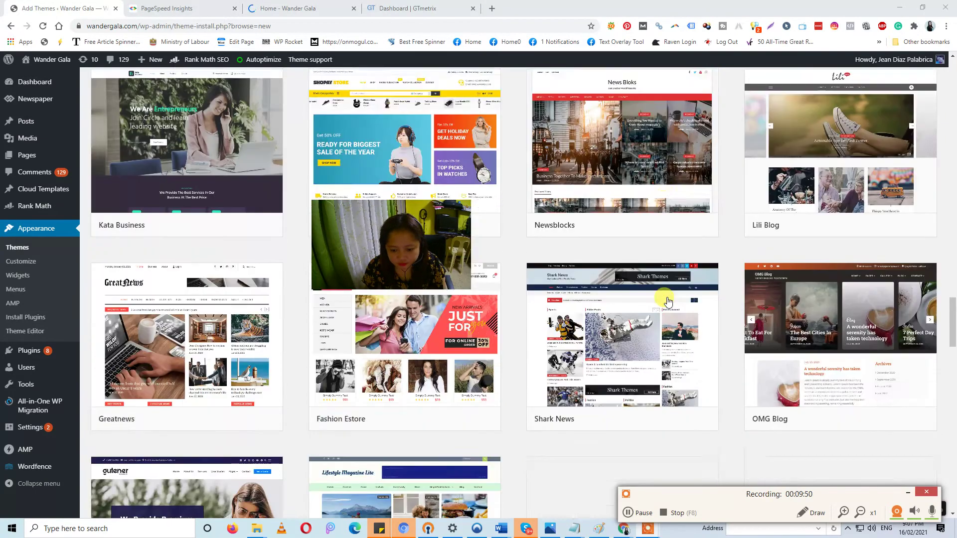
scroll(668, 302, "down", 4)
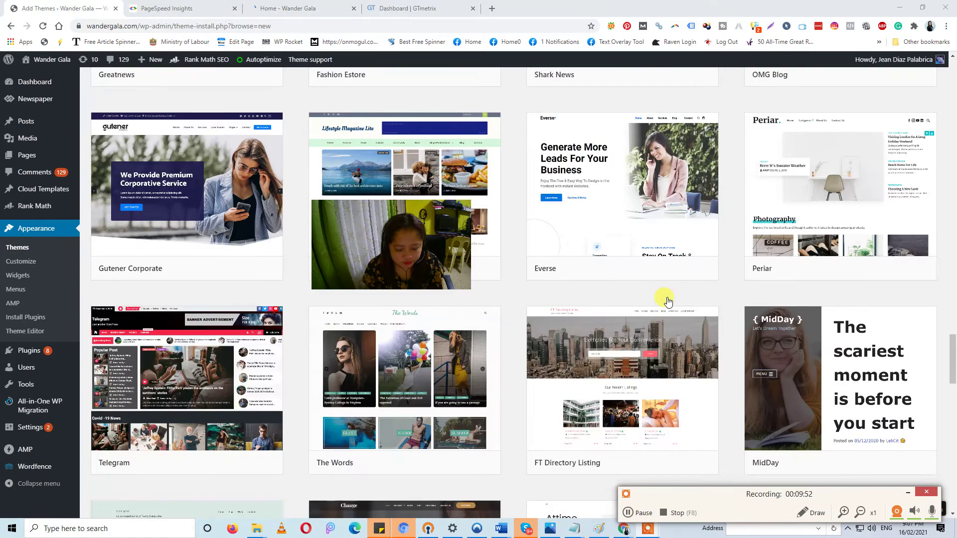
scroll(668, 297, "down", 5)
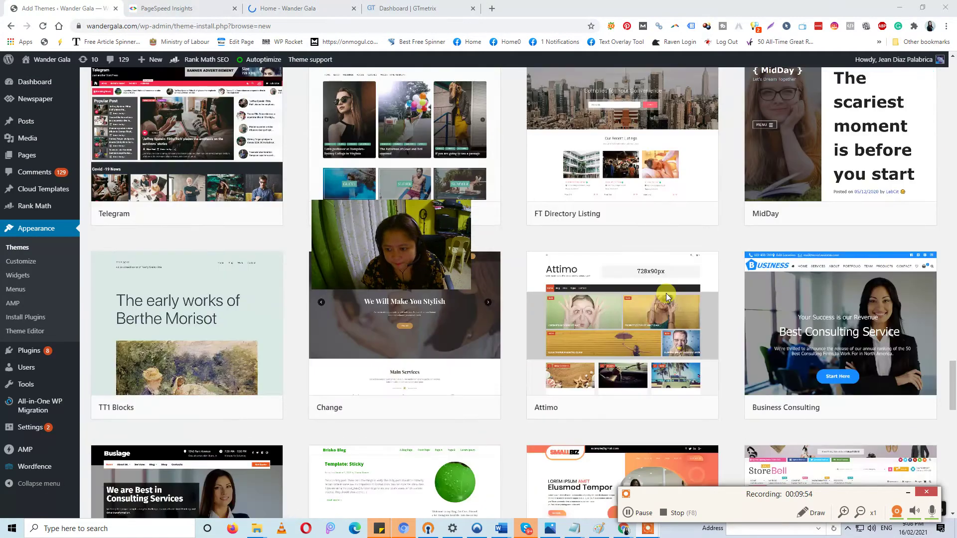
scroll(668, 297, "down", 3)
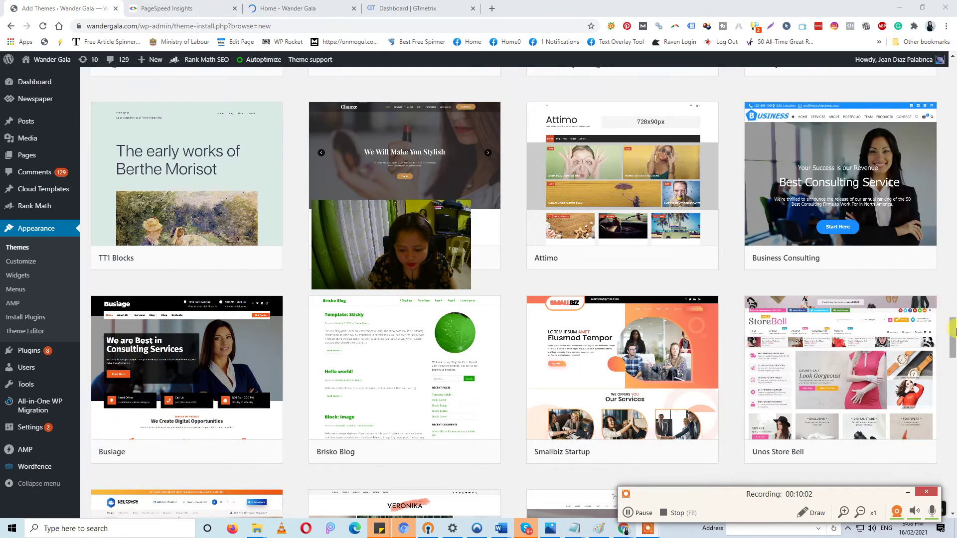
scroll(952, 348, "down", 8)
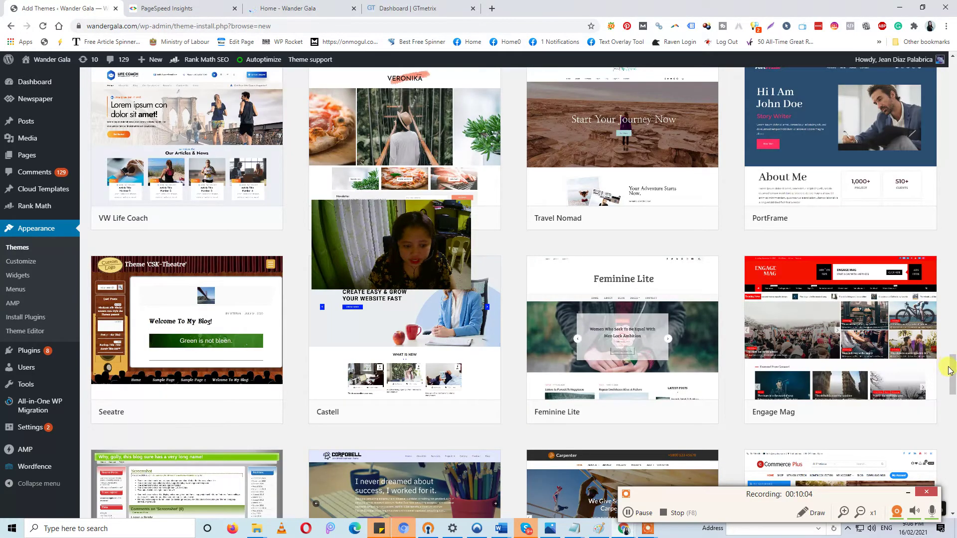
left_click_drag(950, 370, 952, 424)
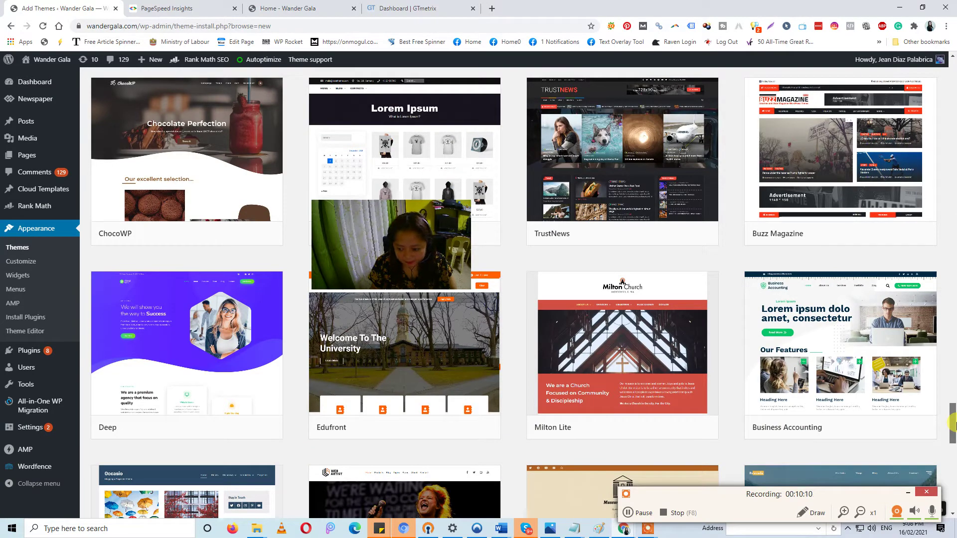
left_click_drag(952, 424, 952, 532)
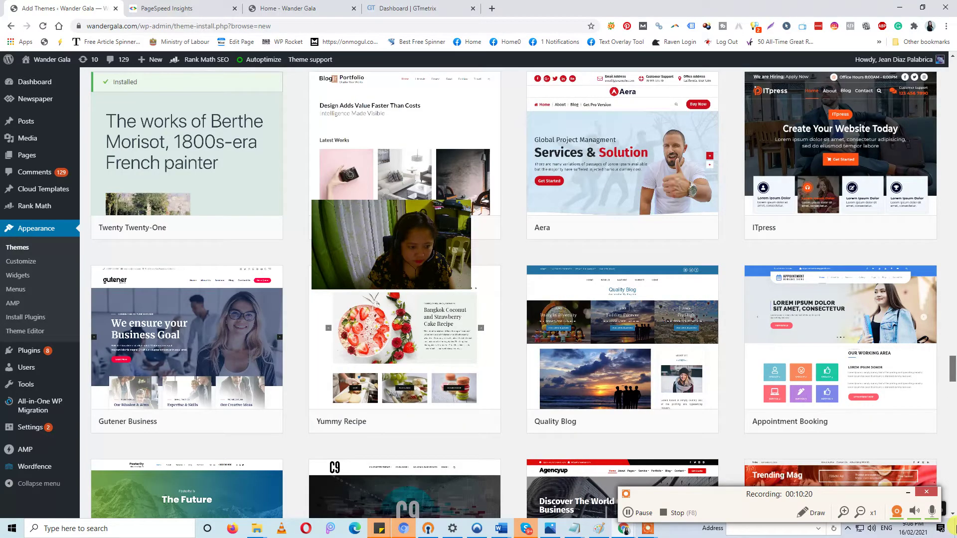
scroll(518, 294, "down", 4)
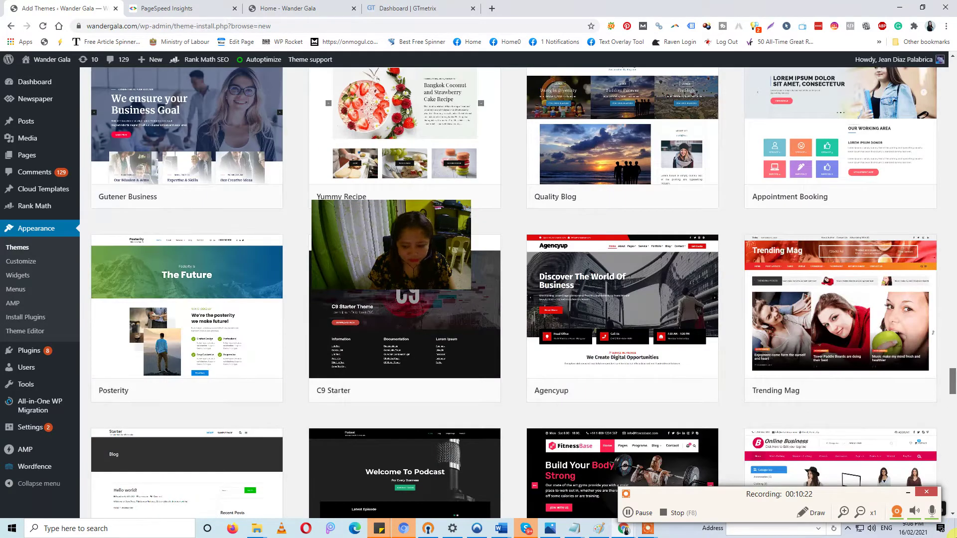
scroll(513, 393, "down", 5)
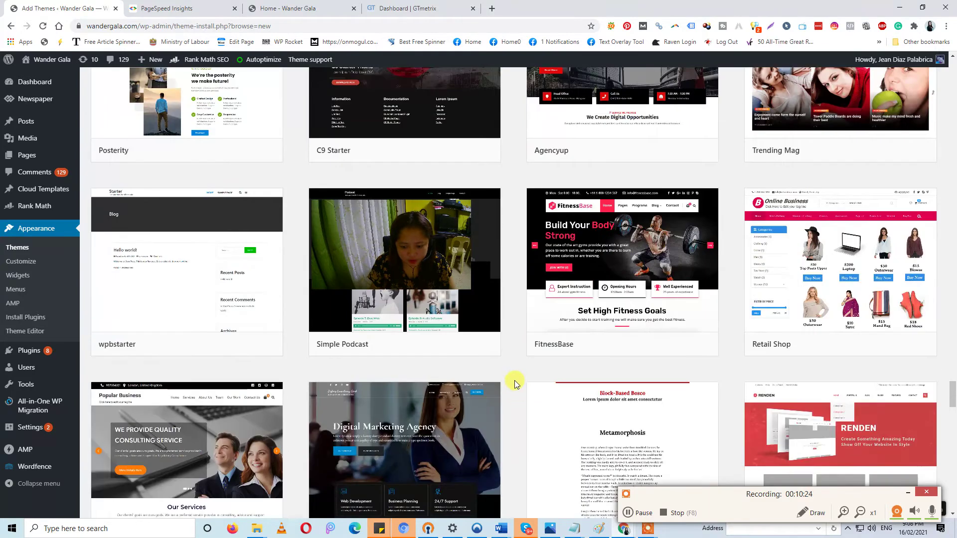
scroll(515, 384, "down", 6)
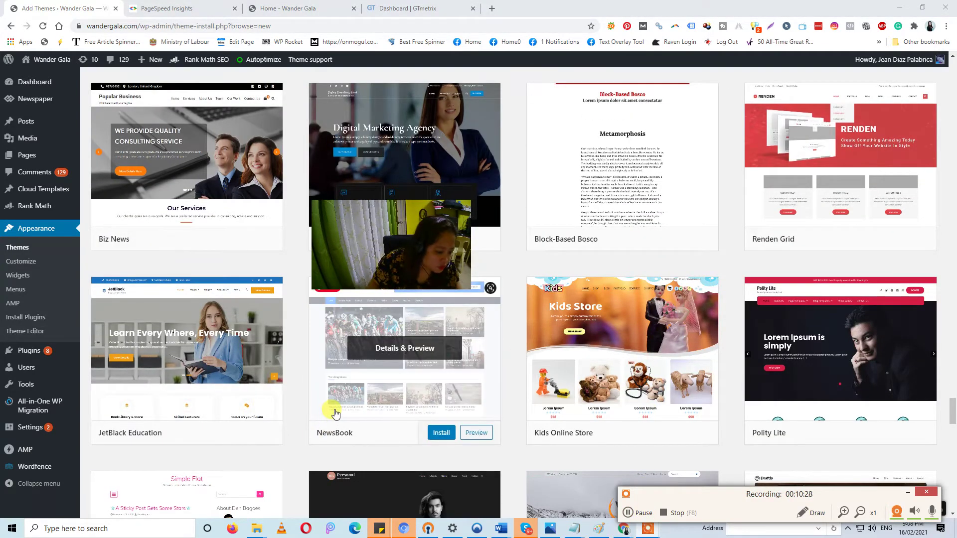
scroll(186, 386, "down", 3)
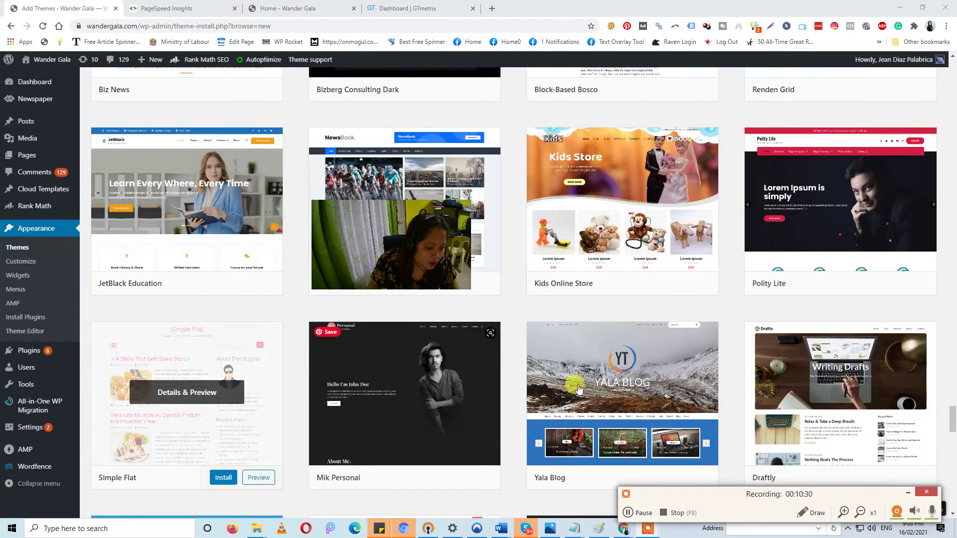
scroll(578, 389, "down", 7)
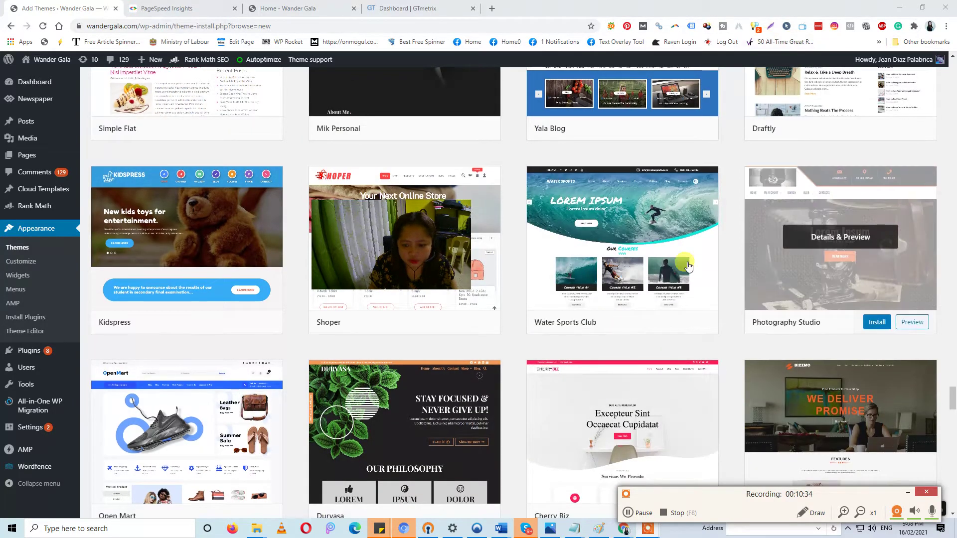
scroll(688, 267, "down", 4)
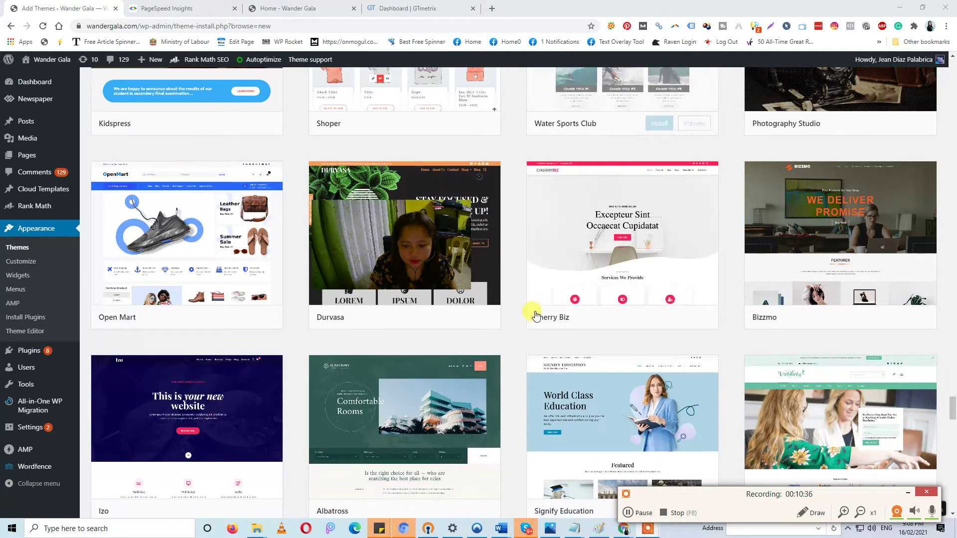
scroll(536, 315, "down", 5)
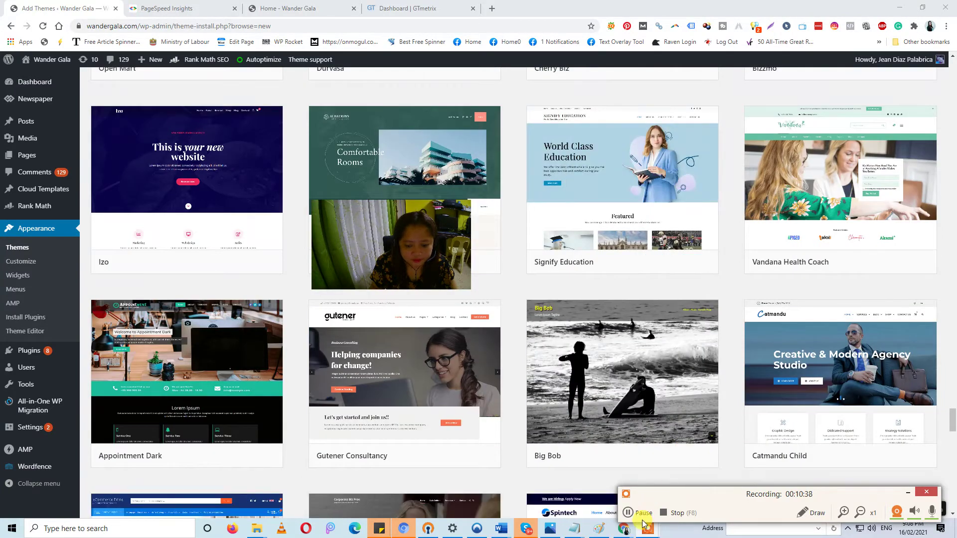
scroll(458, 364, "down", 4)
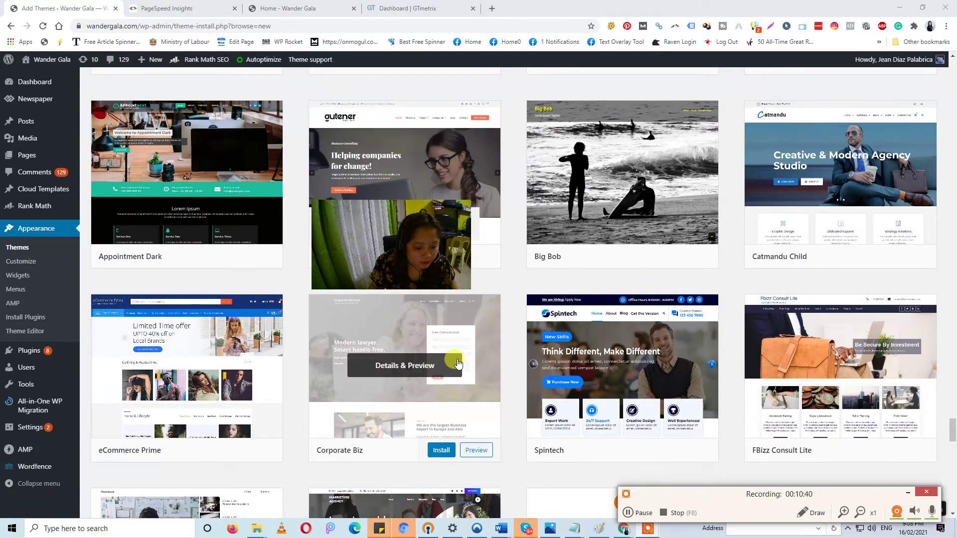
scroll(380, 357, "down", 3)
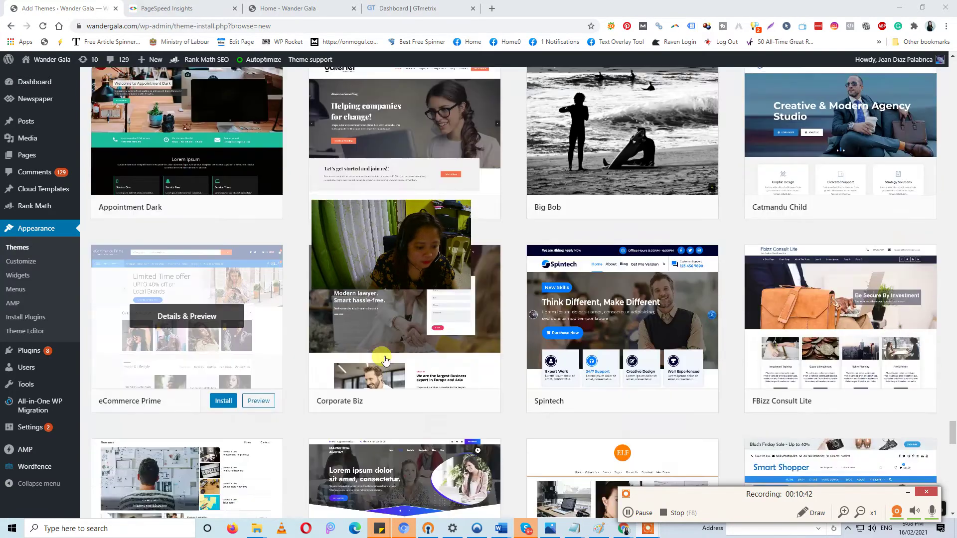
scroll(398, 374, "down", 2)
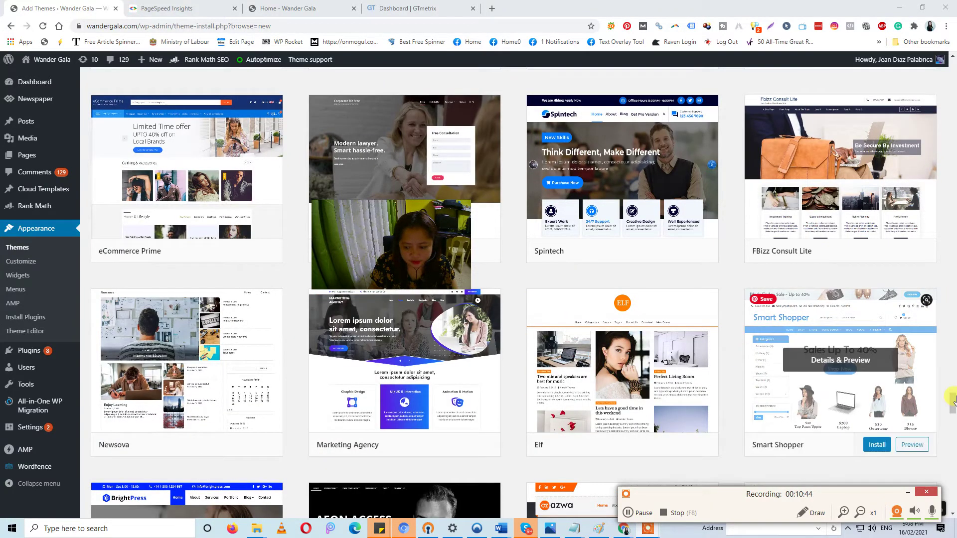
scroll(947, 423, "down", 2)
left_click_drag(952, 425, 952, 429)
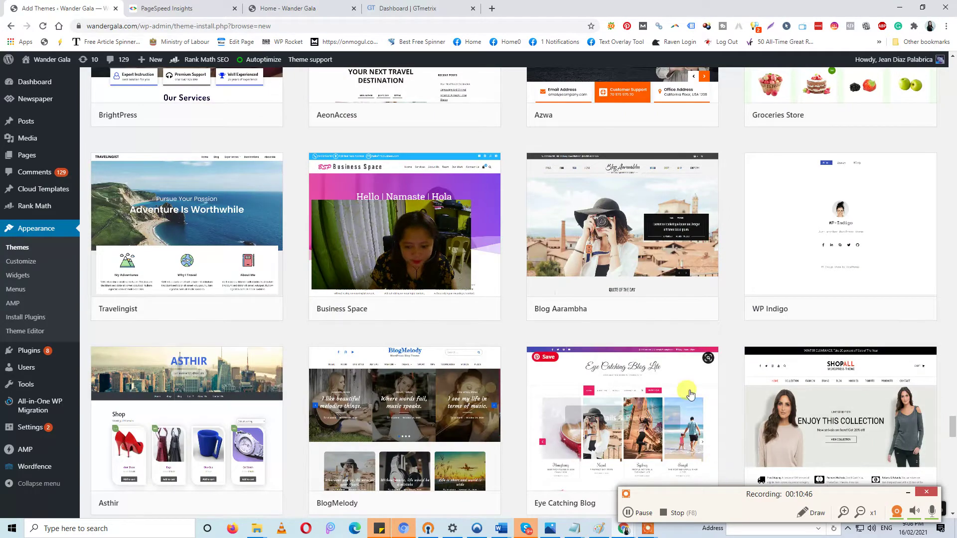
scroll(877, 379, "down", 5)
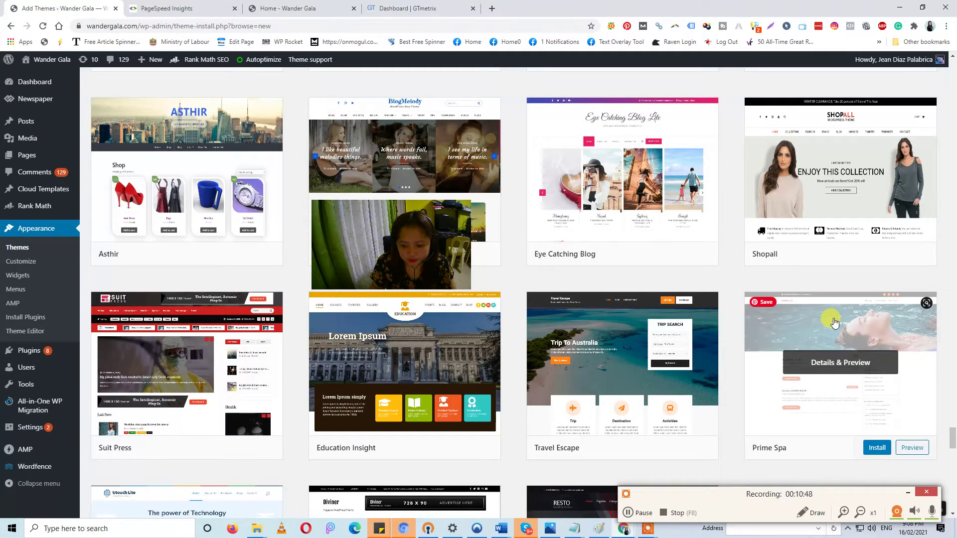
scroll(219, 344, "down", 5)
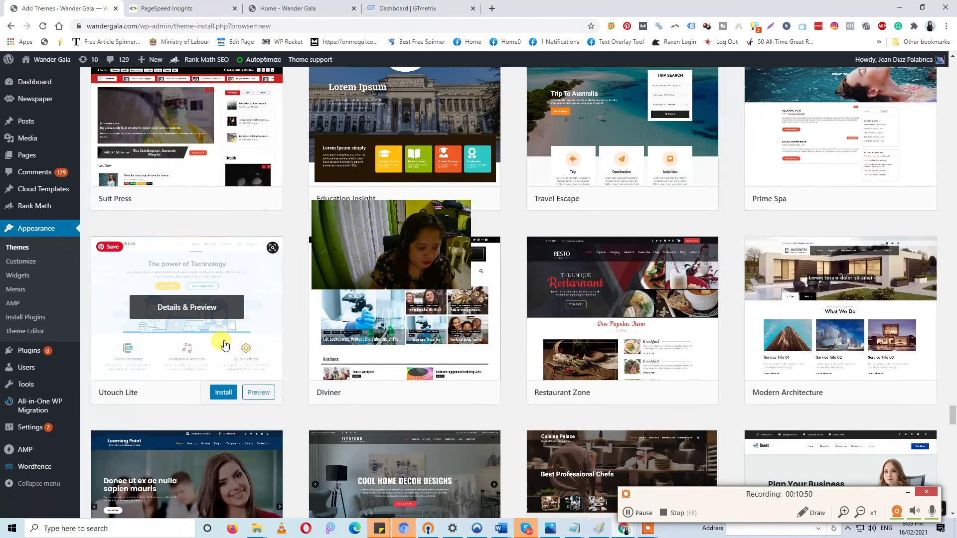
scroll(225, 344, "down", 4)
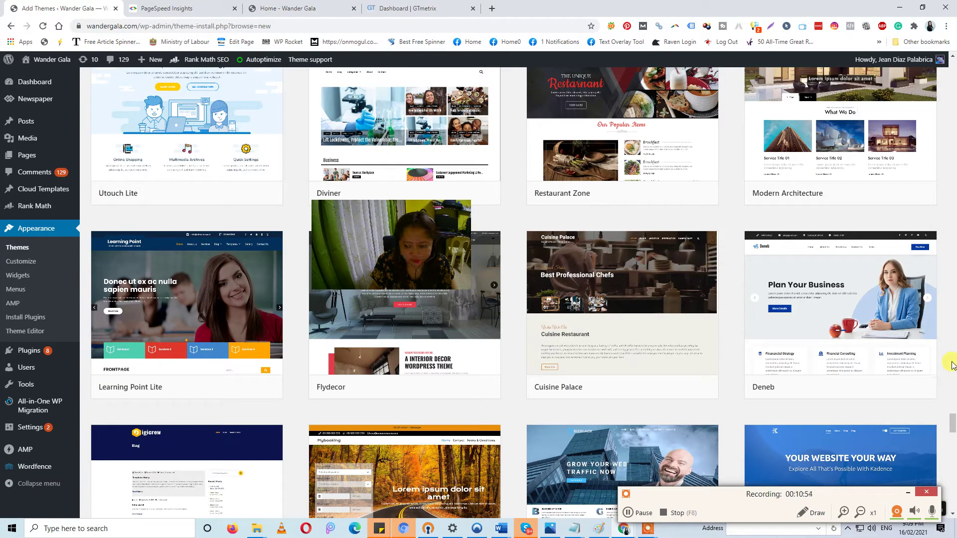
Step: Preview the Deneb theme, examine its description and demo page layout, and return to the start of the Latest theme listing
mouse_move(836, 291)
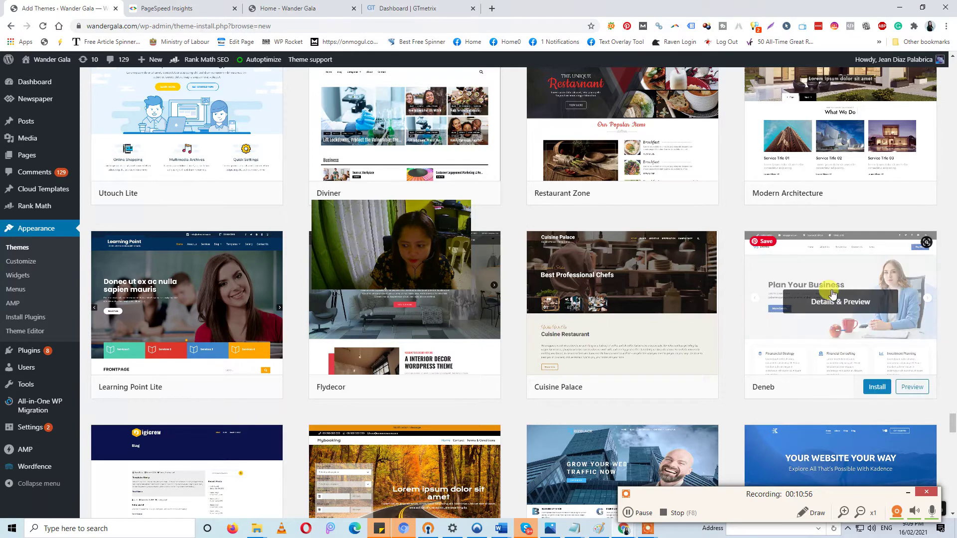
left_click(910, 388)
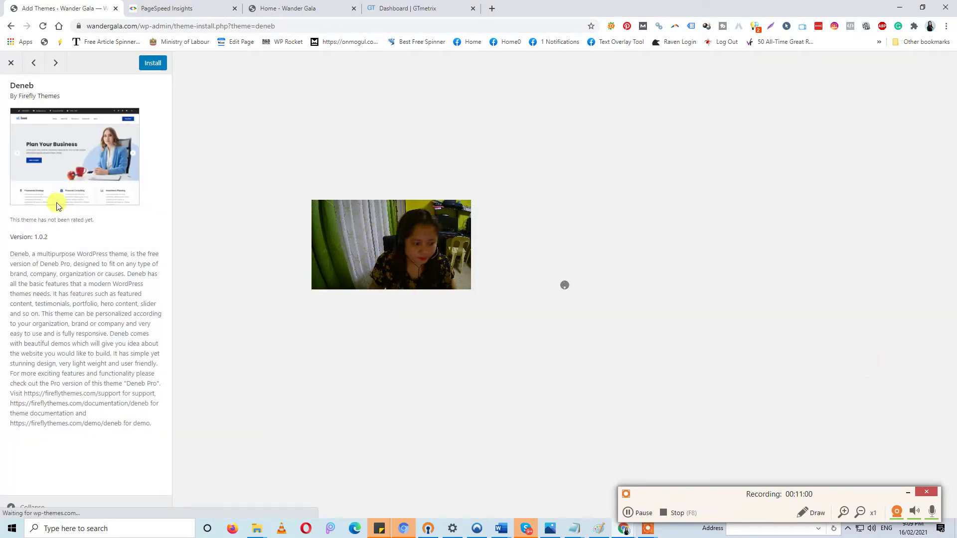
scroll(554, 272, "down", 5)
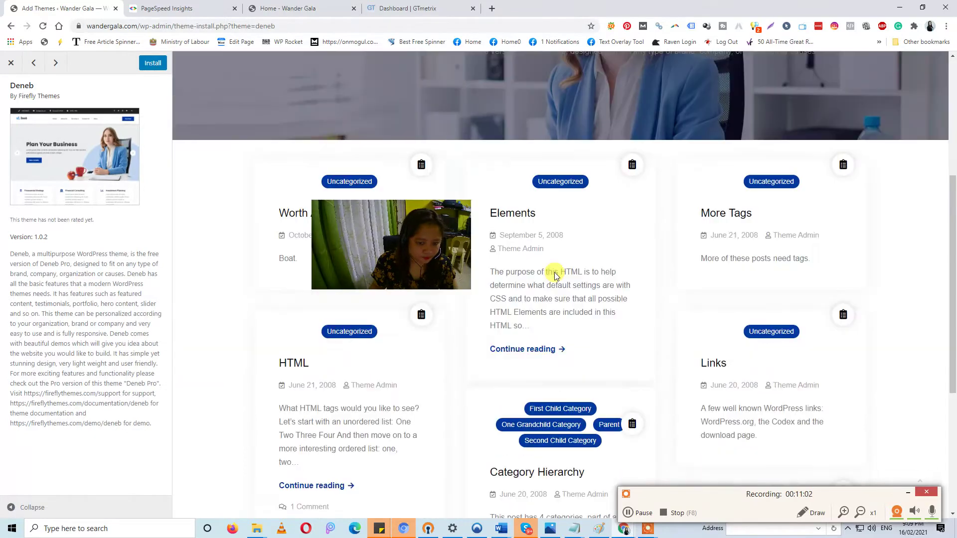
scroll(555, 271, "down", 5)
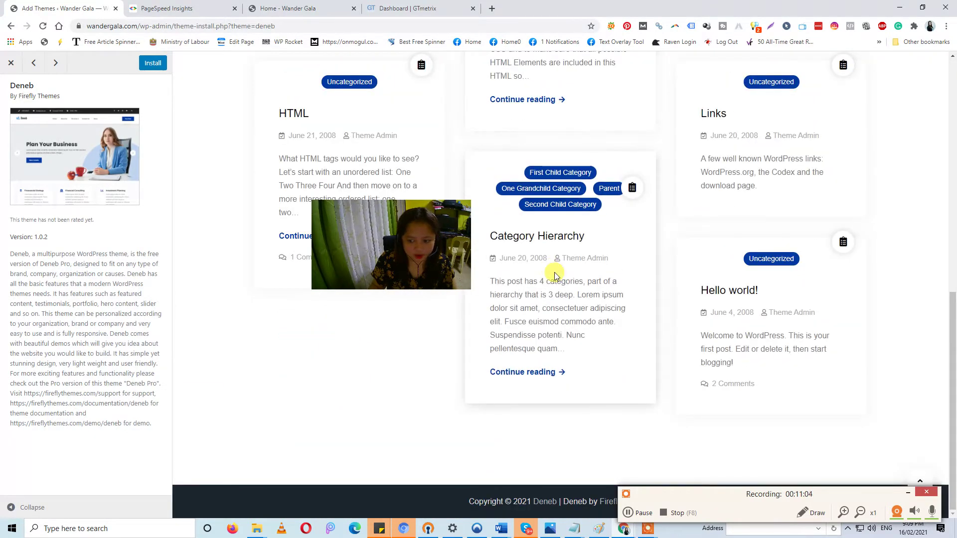
scroll(551, 274, "up", 7)
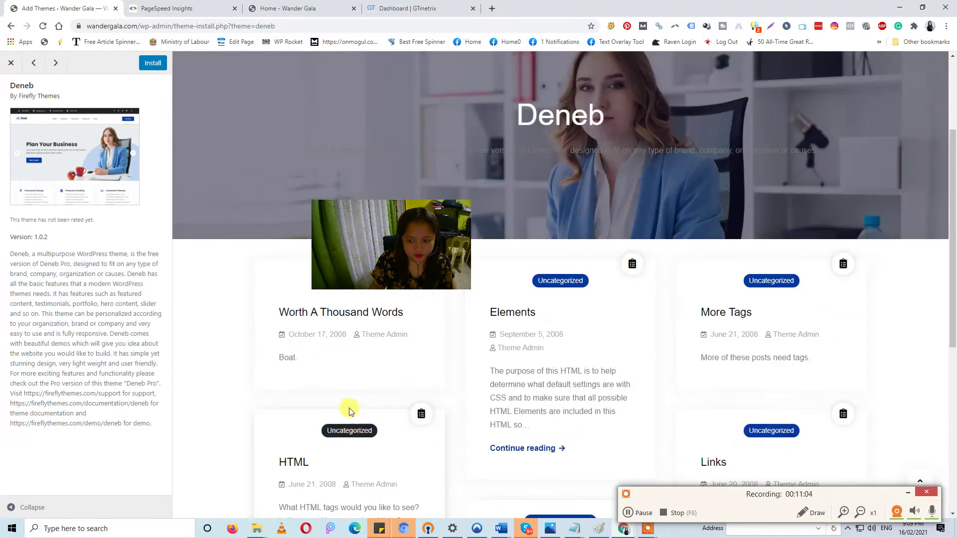
left_click(7, 60)
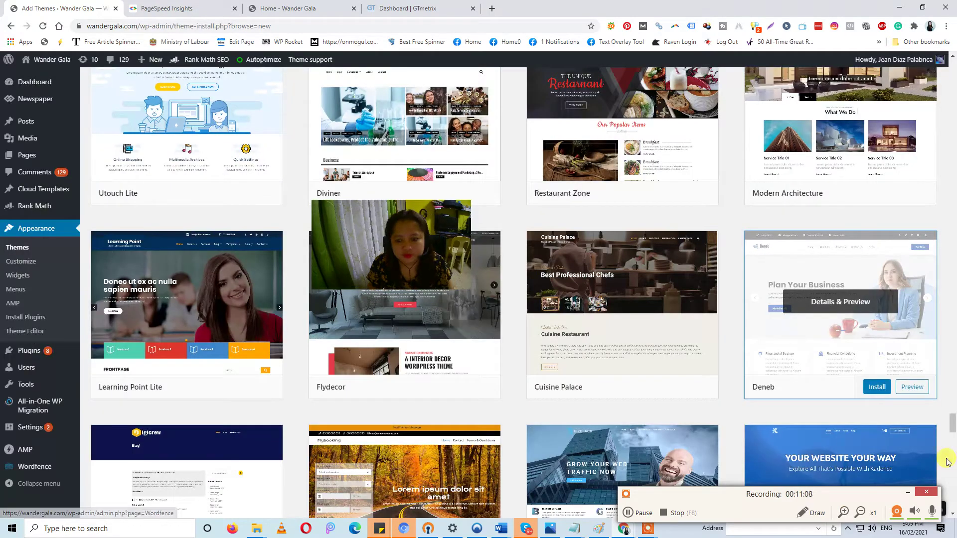
scroll(954, 413, "up", 8)
scroll(952, 414, "up", 10)
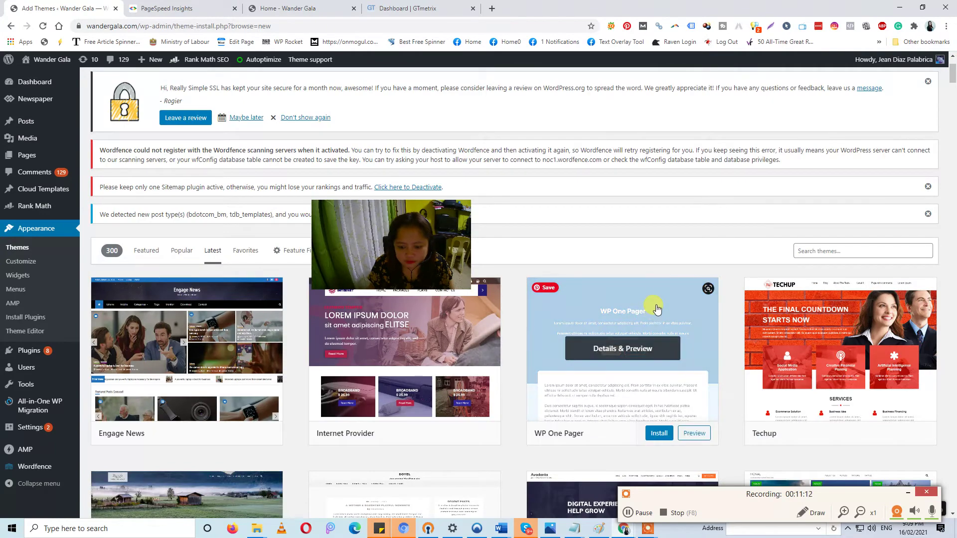
Step: Preview the Doyel theme, examine its demo page layout, and return to the Latest theme listing
scroll(647, 309, "down", 3)
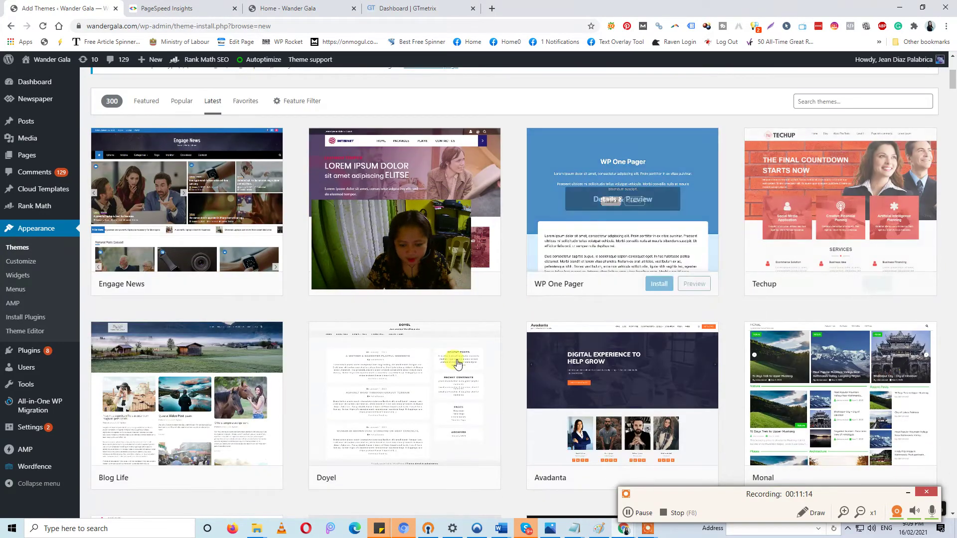
left_click(475, 478)
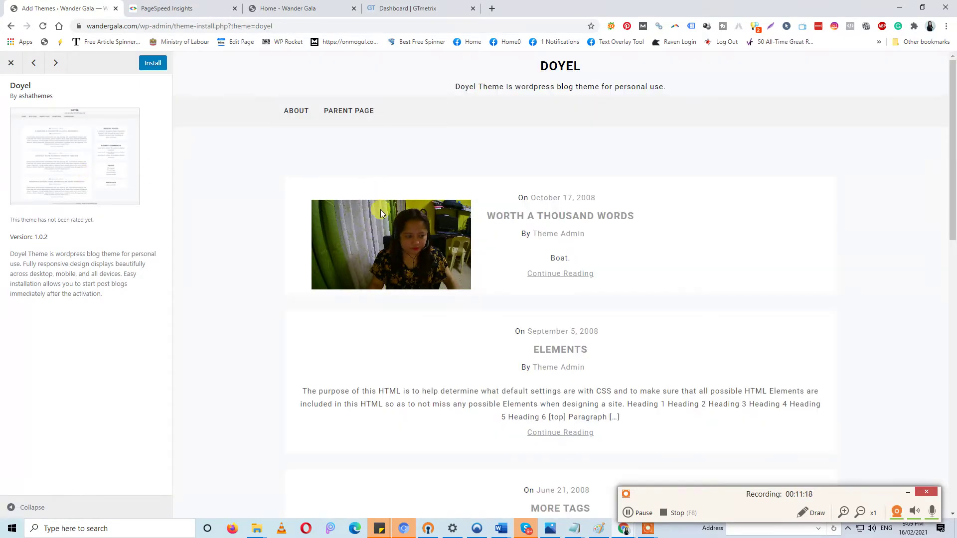
left_click_drag(381, 209, 241, 171)
scroll(616, 276, "down", 14)
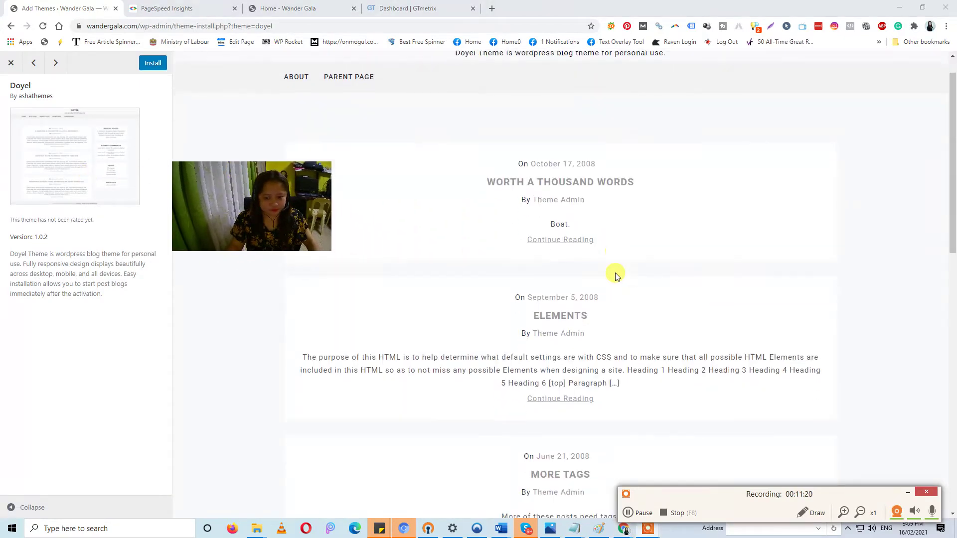
scroll(616, 276, "up", 14)
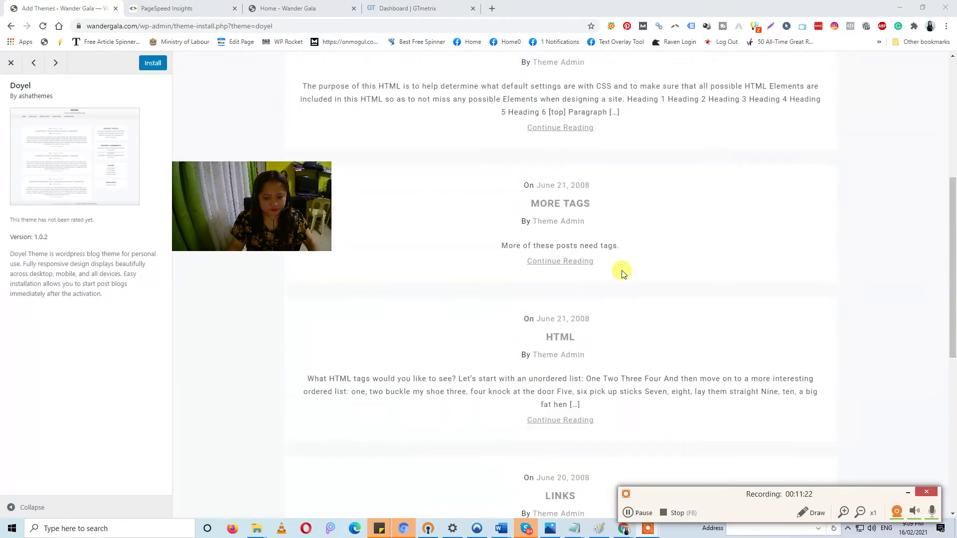
key("Escape")
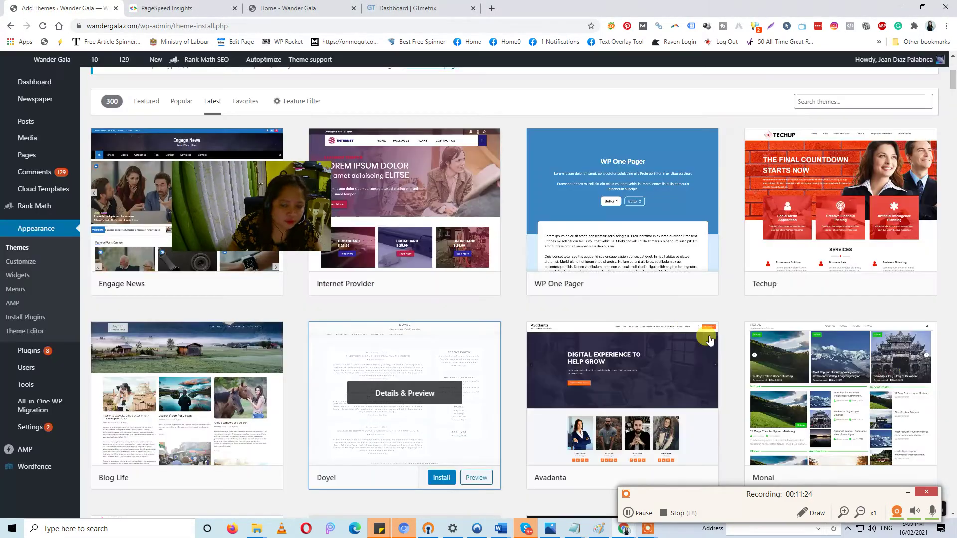
Step: Search the theme directory for "and Flatly" and open the preview of the Flatly theme
scroll(566, 369, "down", 6)
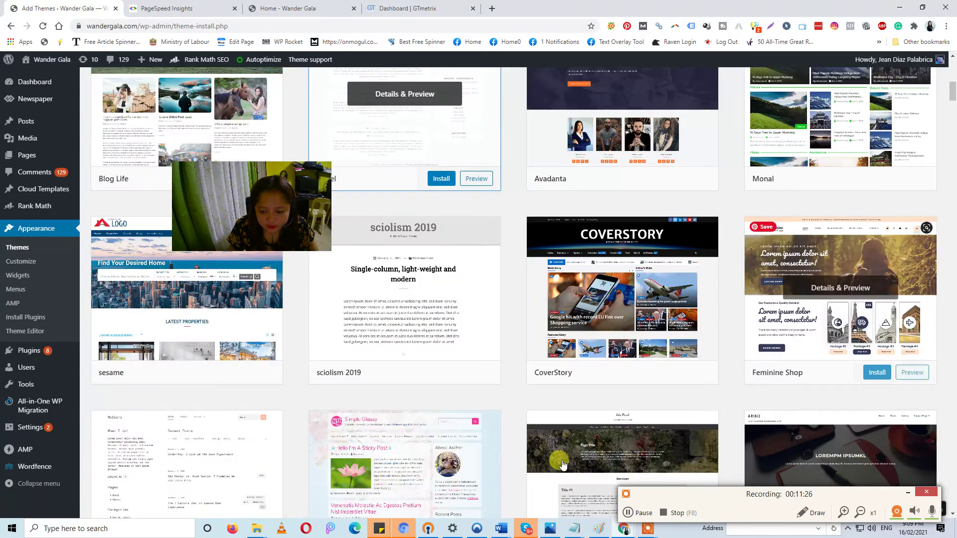
scroll(476, 394, "down", 4)
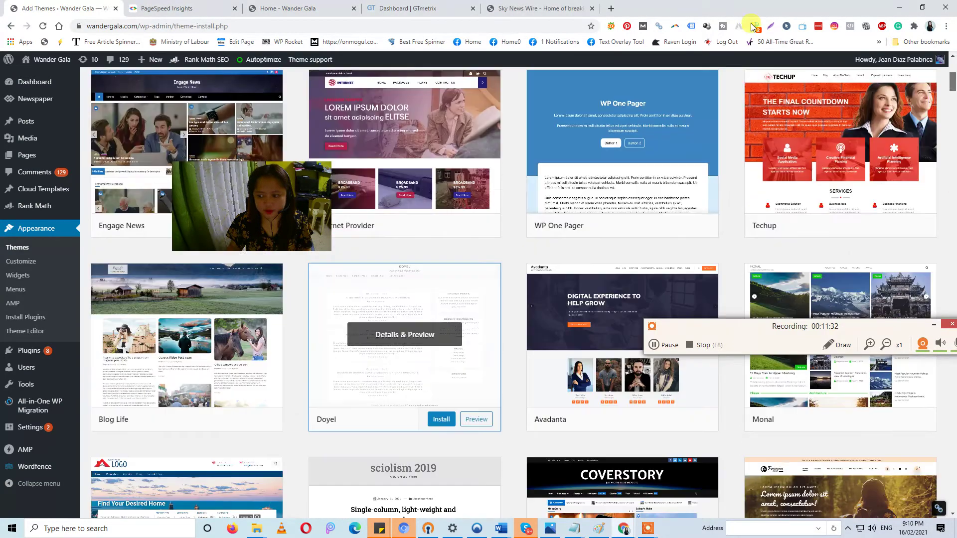
left_click(593, 8)
scroll(736, 345, "up", 6)
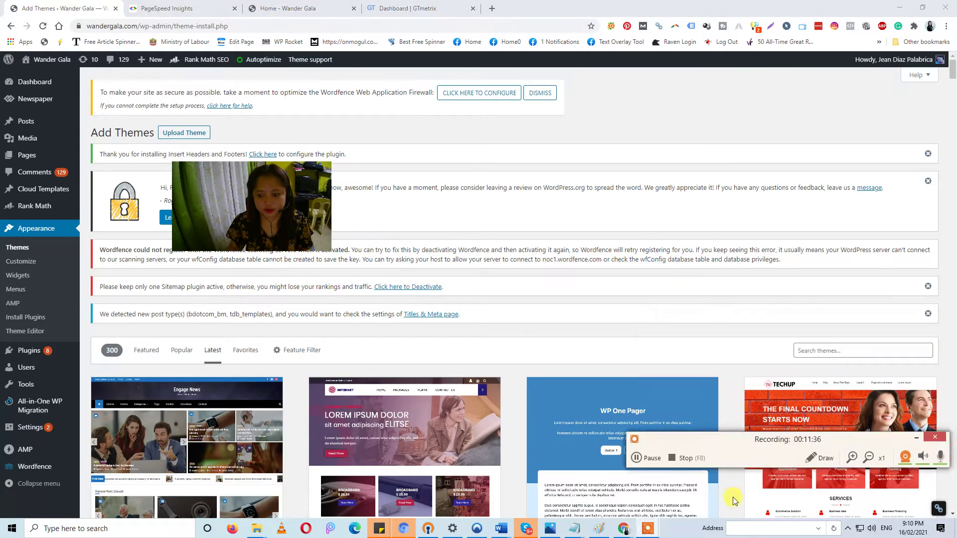
left_click(802, 351)
type("and Flatly")
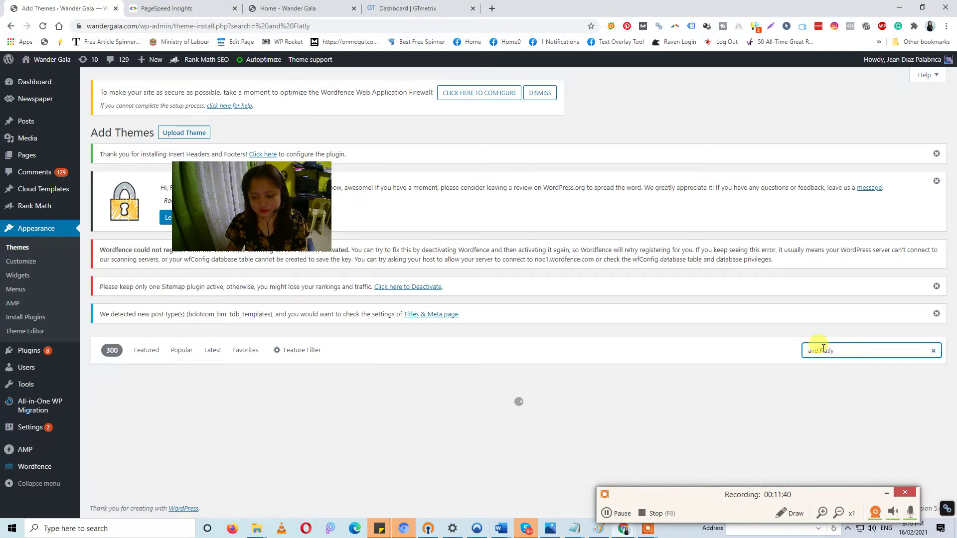
mouse_move(136, 431)
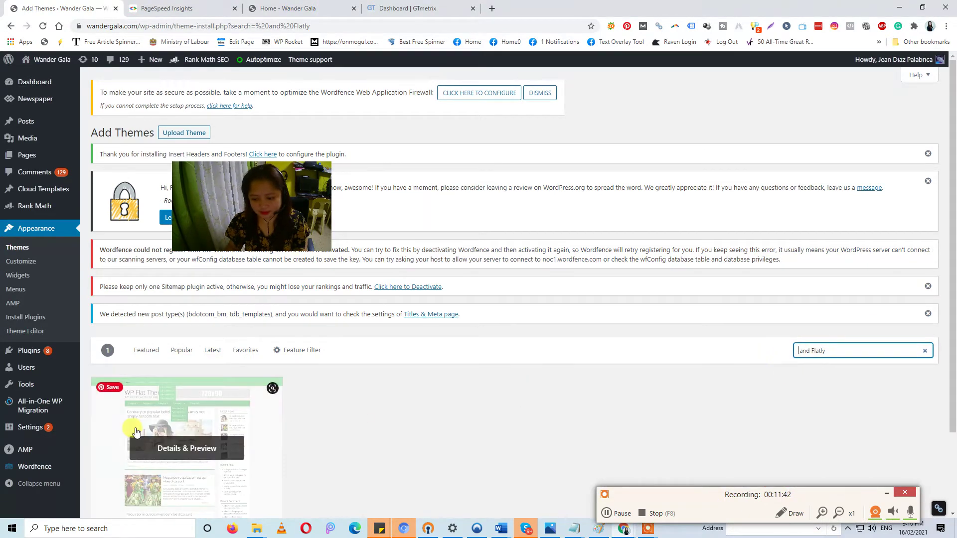
scroll(136, 431, "down", 2)
left_click(262, 436)
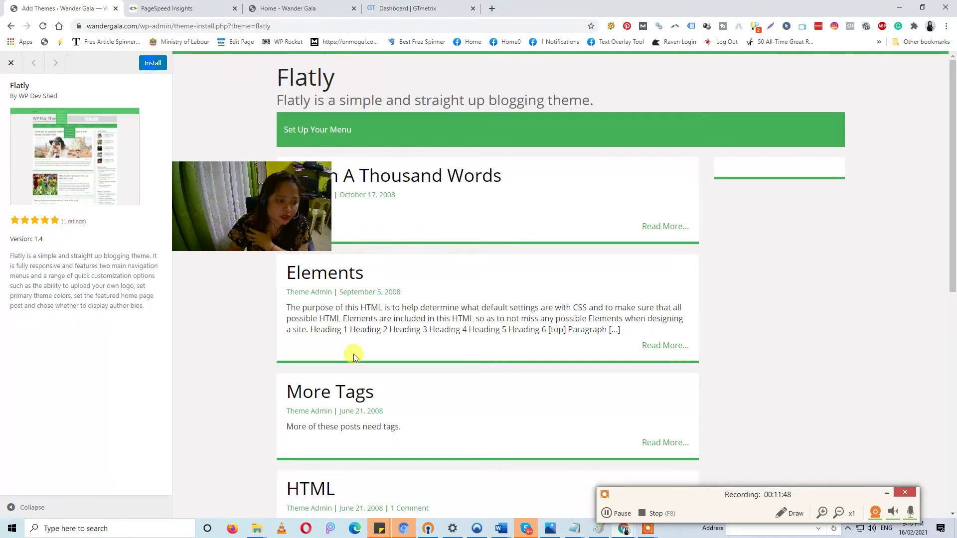
Step: Install the Flatly theme and activate it on the site
left_click(154, 69)
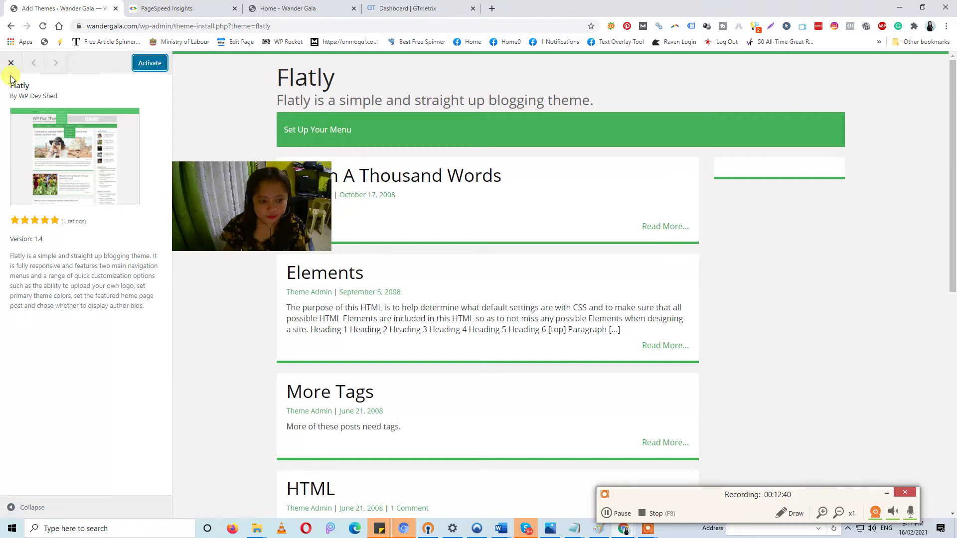
left_click(145, 65)
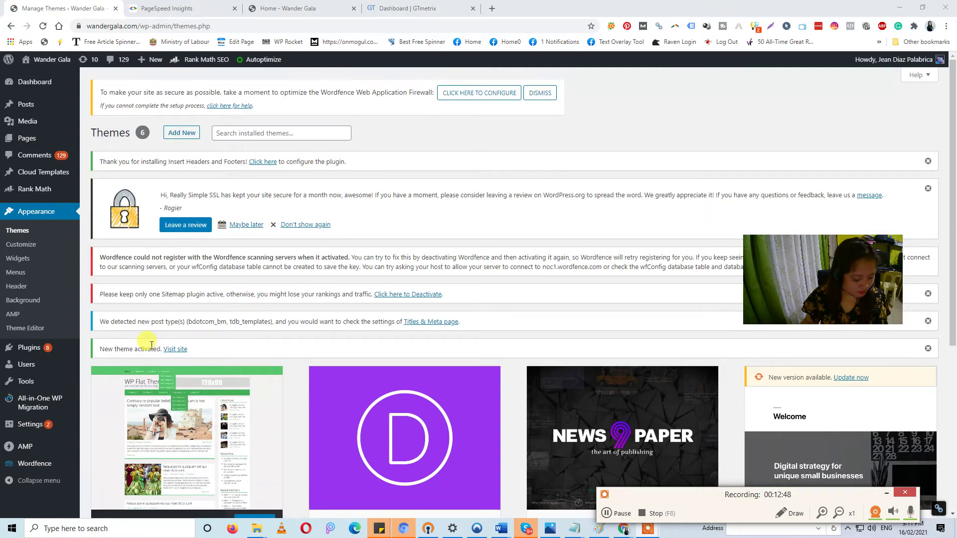
scroll(146, 340, "down", 5)
scroll(197, 325, "up", 5)
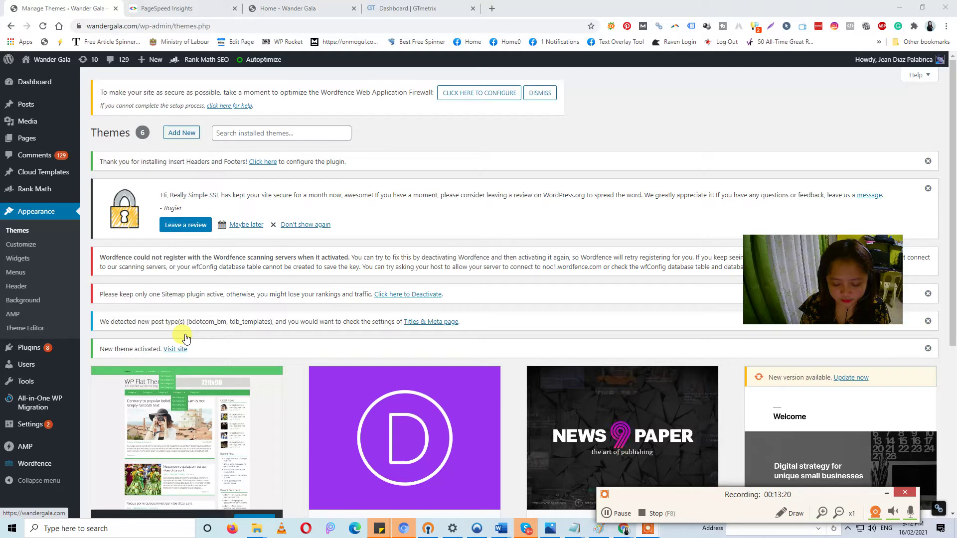
scroll(331, 408, "down", 1)
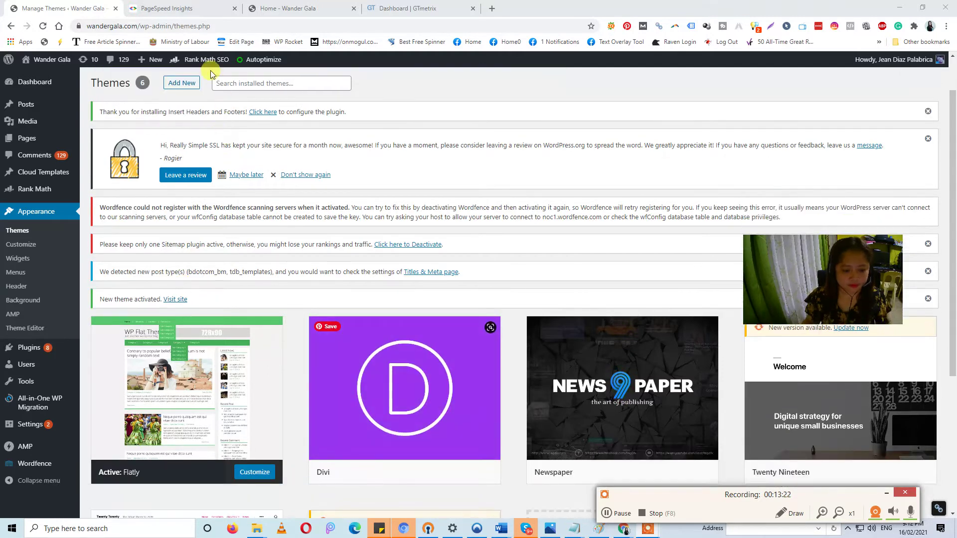
left_click(169, 8)
left_click(664, 107)
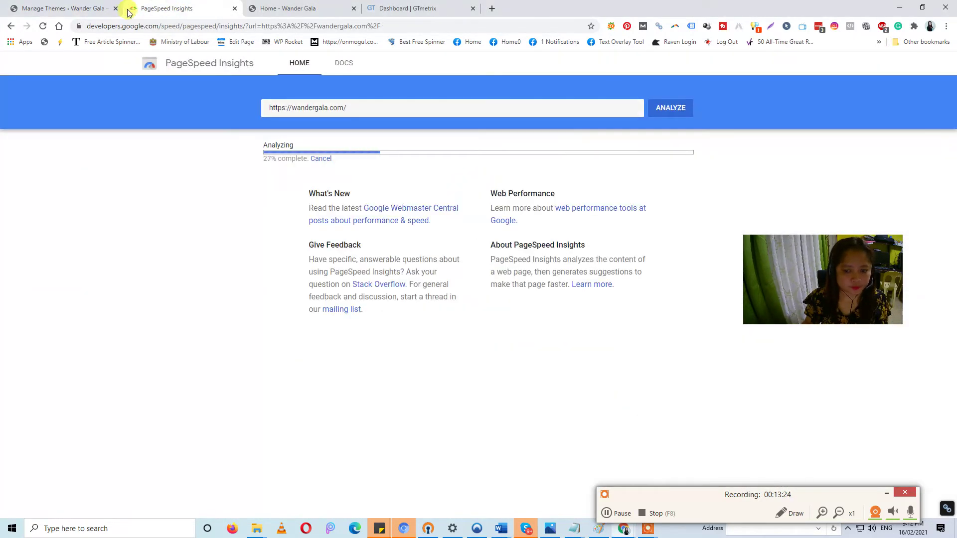
Step: Open the live site in a new tab and examine its home page and Travel blog page
left_click(64, 8)
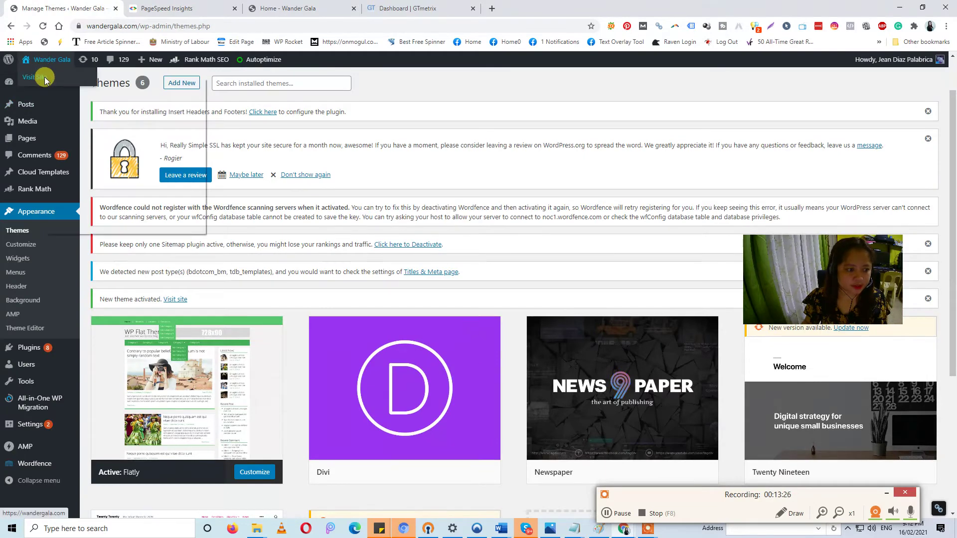
right_click(44, 76)
left_click(62, 82)
left_click(170, 5)
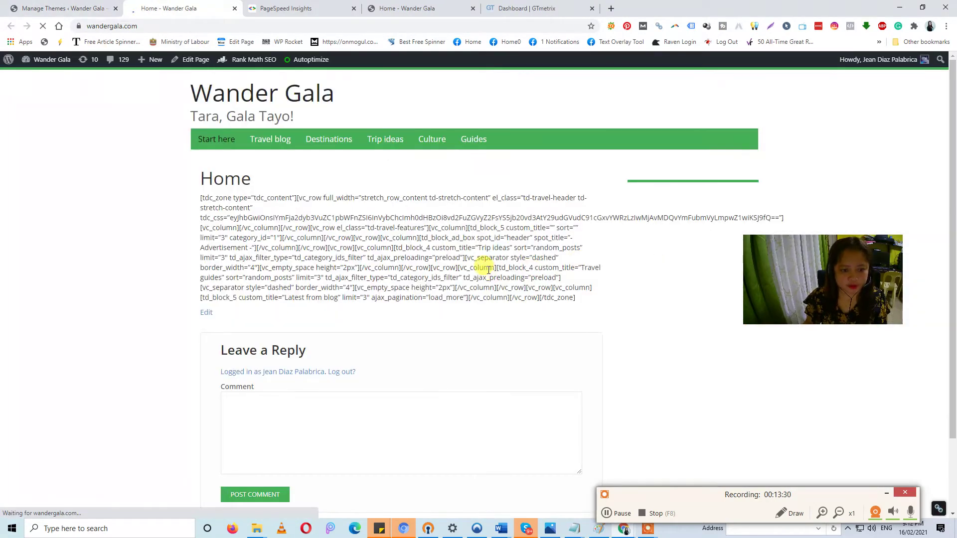
scroll(422, 254, "down", 2)
scroll(423, 254, "up", 2)
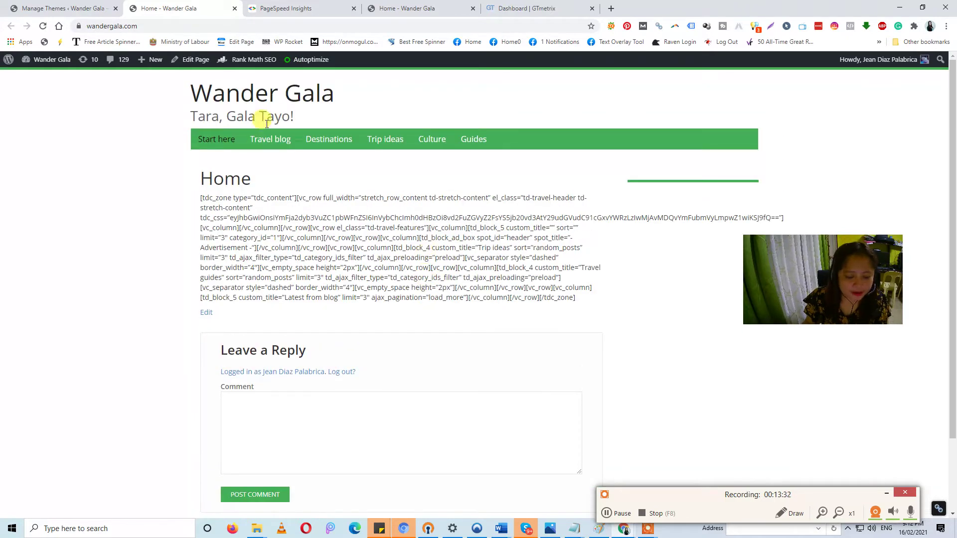
left_click(272, 139)
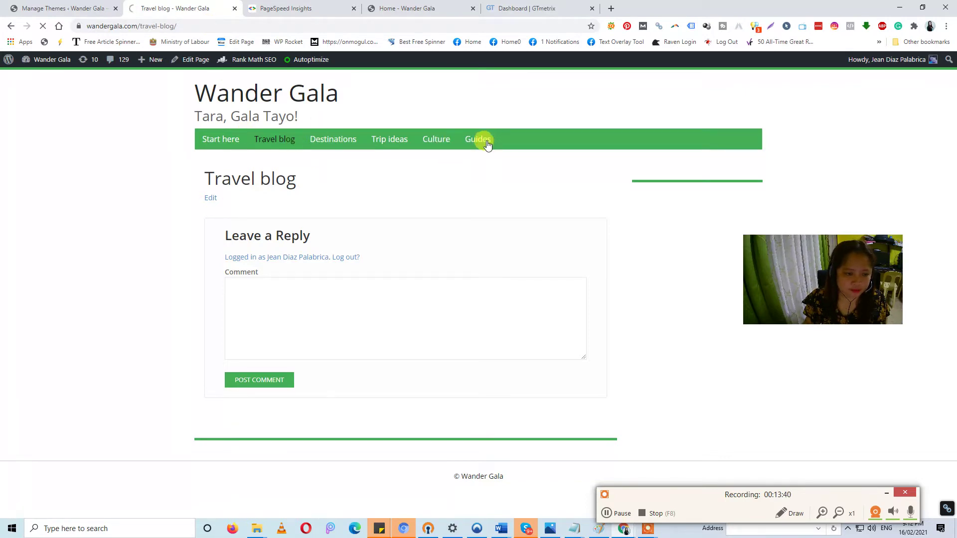
Step: Review the PageSpeed Insights mobile results for wandergala.com and switch to the desktop results
mouse_move(46, 69)
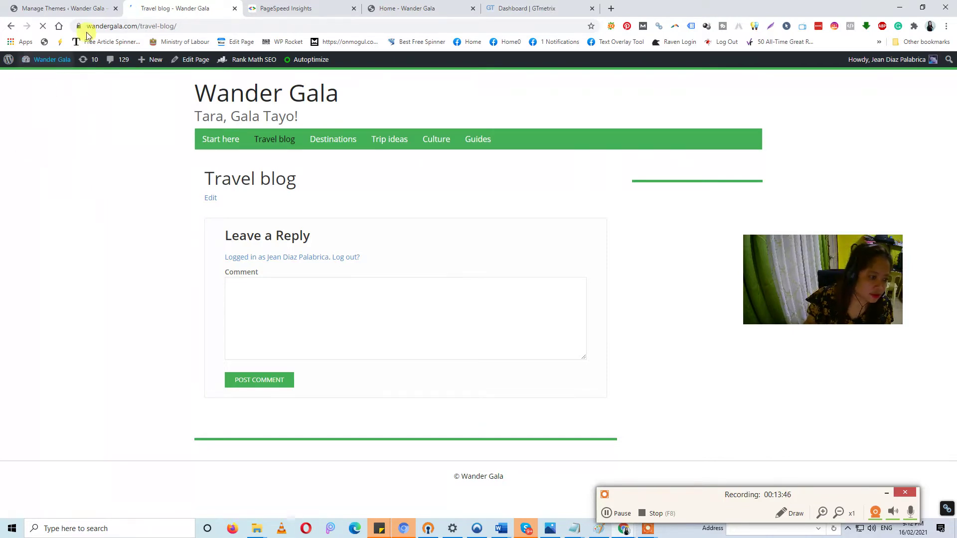
left_click(306, 8)
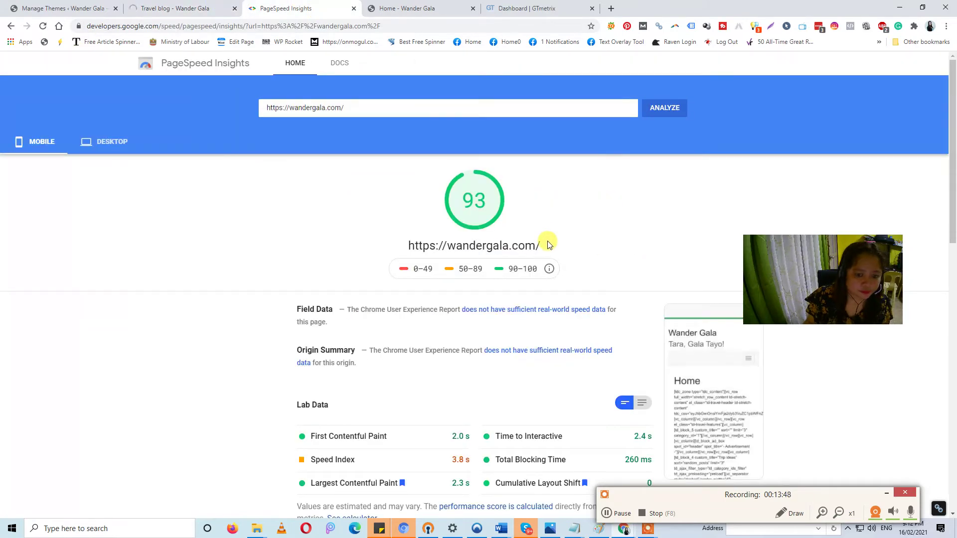
left_click(104, 142)
left_click(195, 8)
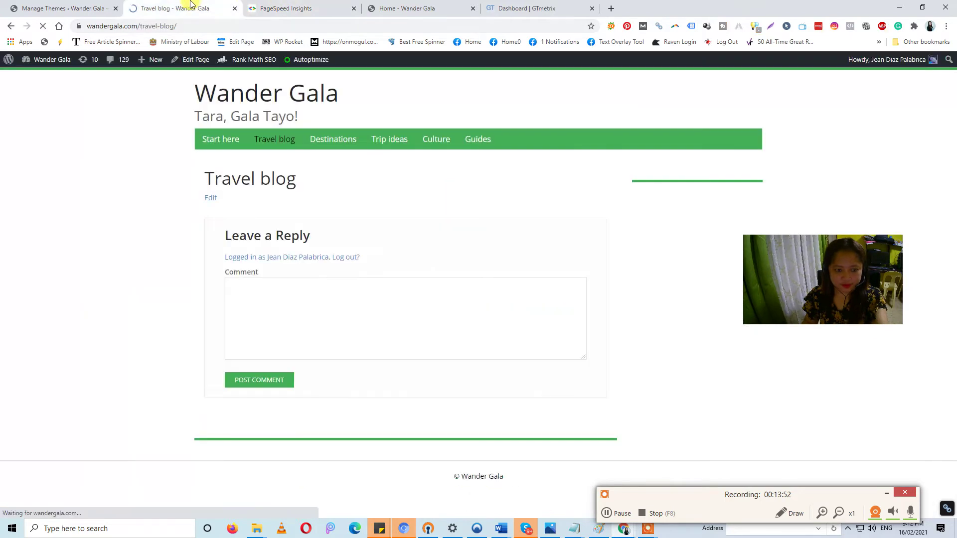
mouse_move(37, 61)
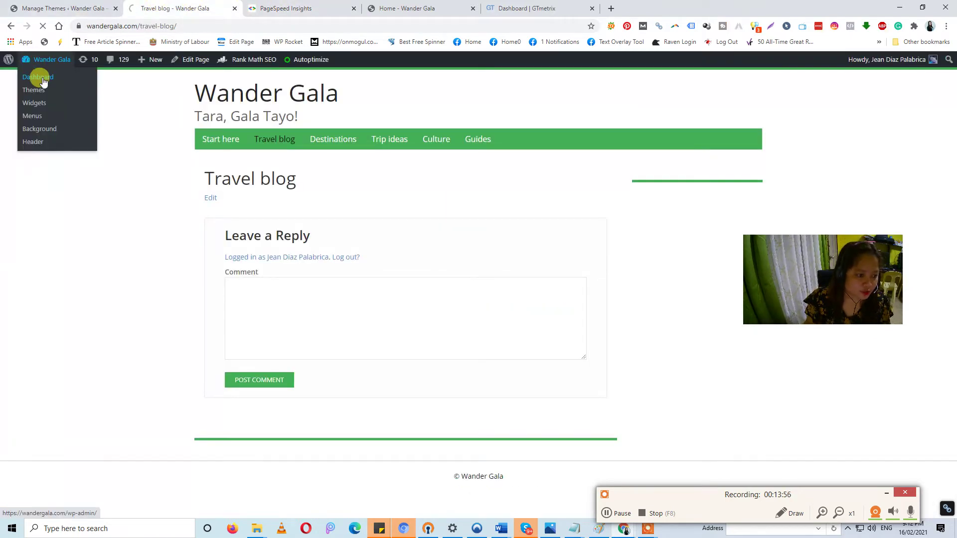
left_click(44, 80)
left_click(524, 8)
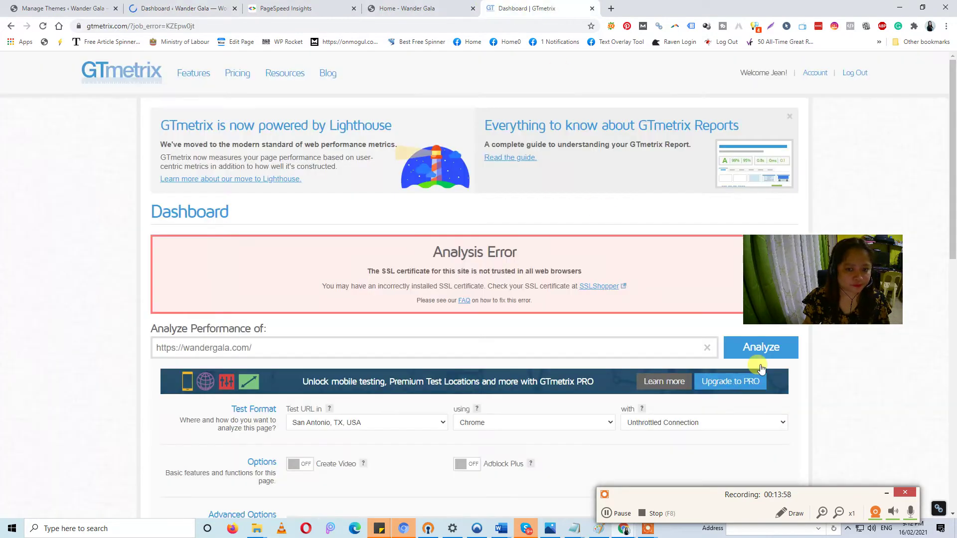
left_click(758, 347)
Step: Open the theme Customizer from the WordPress dashboard and check the progress of the GTmetrix analysis
left_click(190, 8)
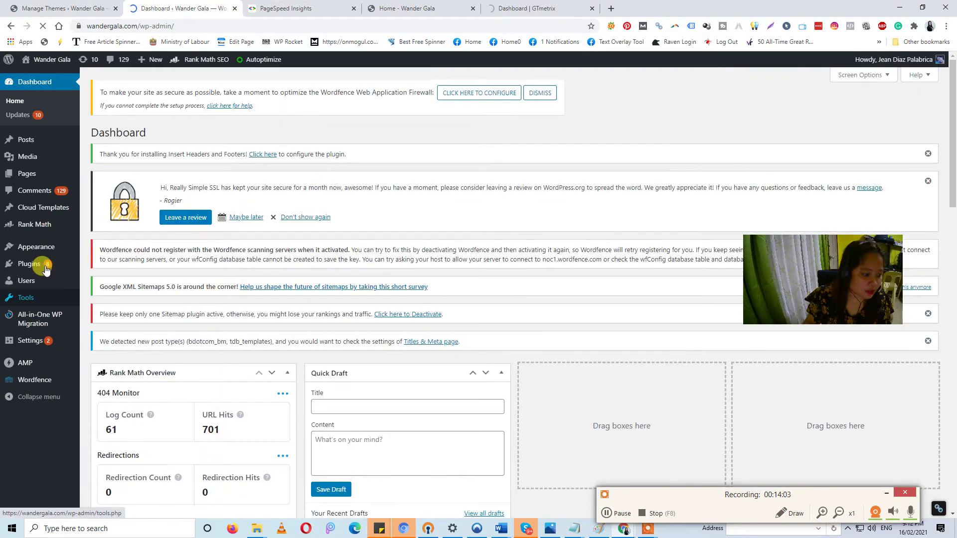
mouse_move(44, 263)
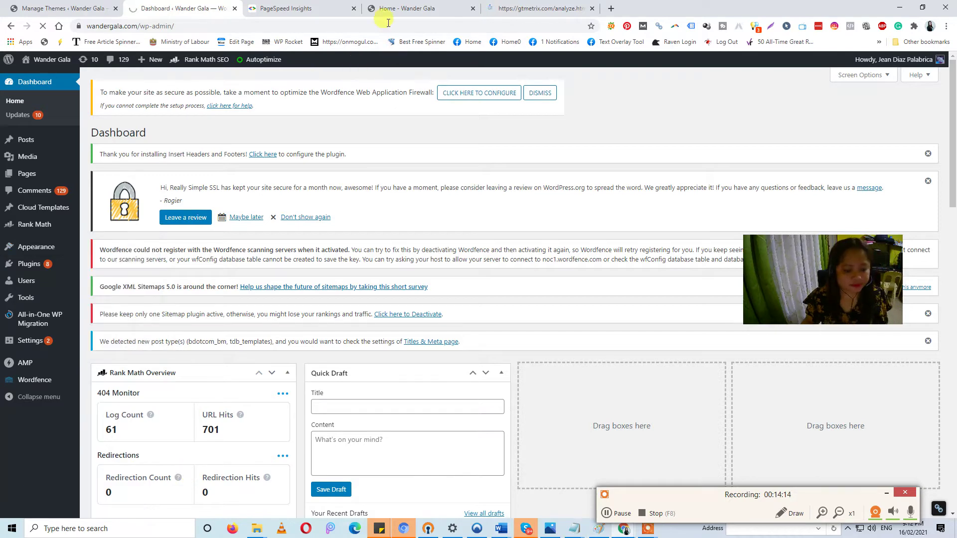
left_click(539, 7)
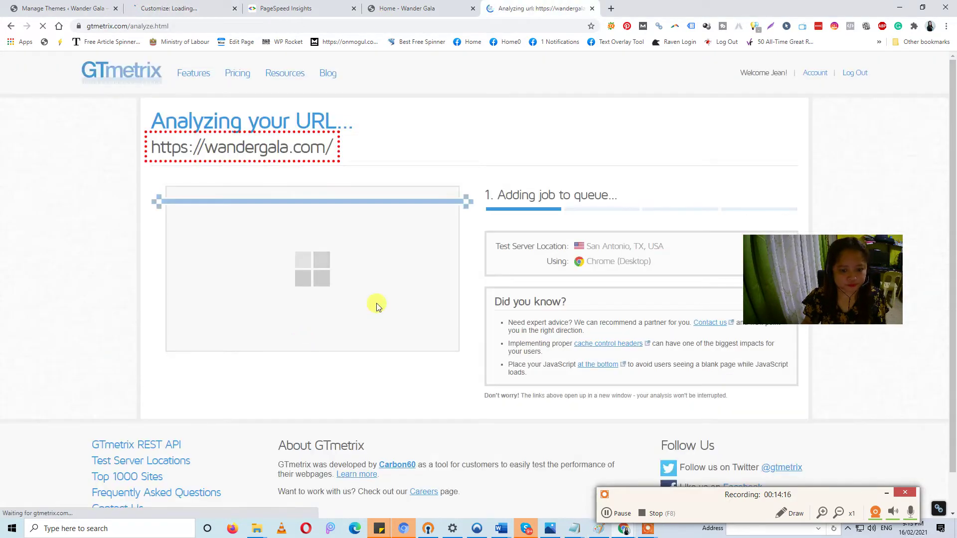
left_click(194, 6)
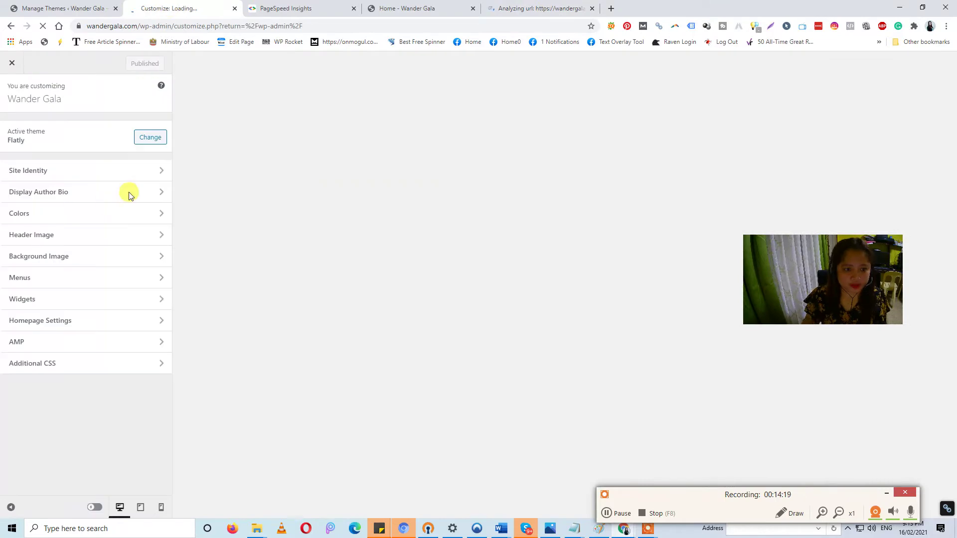
Step: Review the Site Identity and Display Author Bio settings in the Customizer, leaving the tagline as it is
left_click(97, 170)
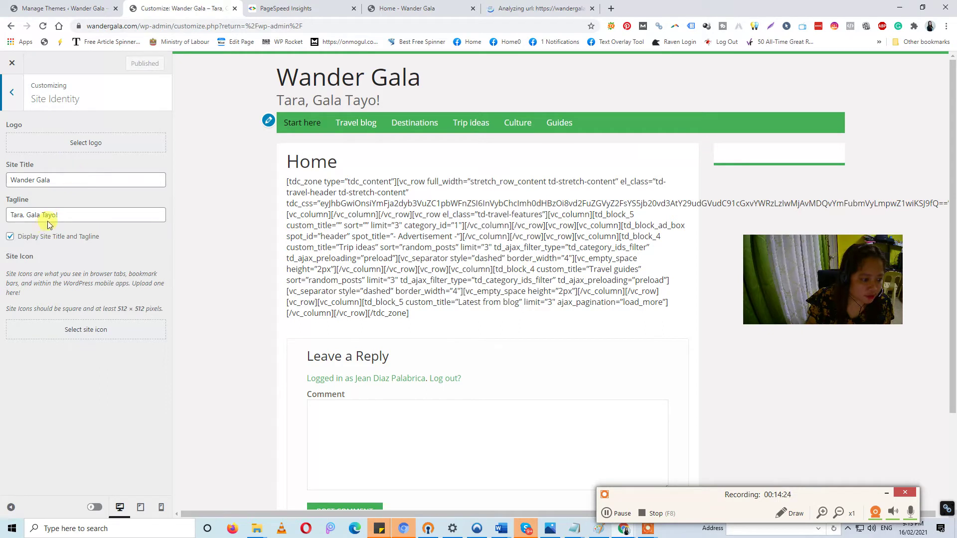
left_click(67, 214)
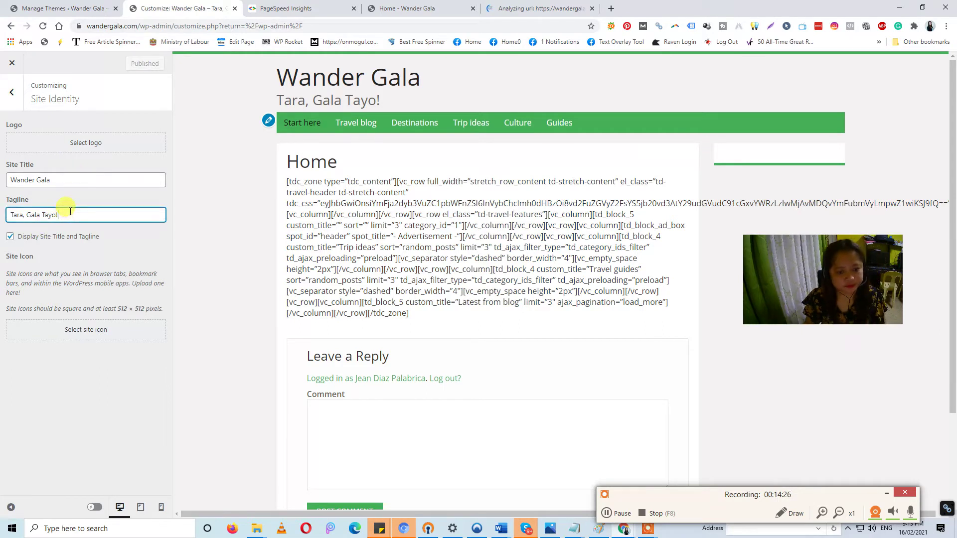
left_click(12, 93)
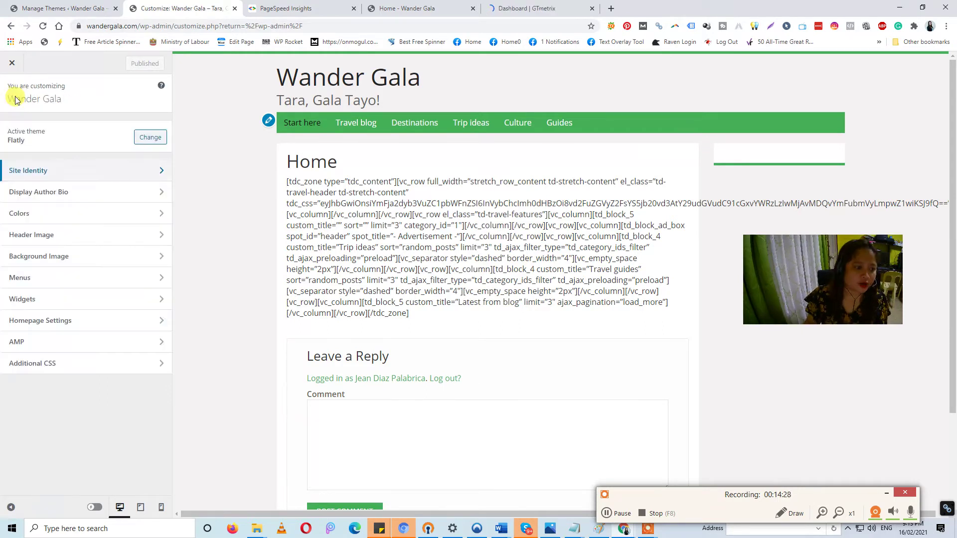
left_click(72, 199)
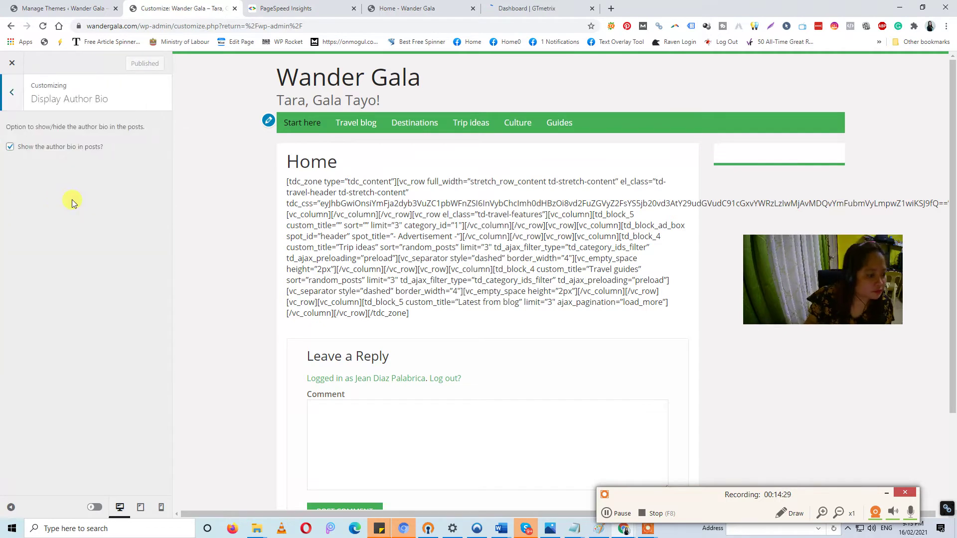
left_click(12, 95)
Step: Open the Customizer's color settings and change the primary theme color to pink #ff2d99
left_click(37, 213)
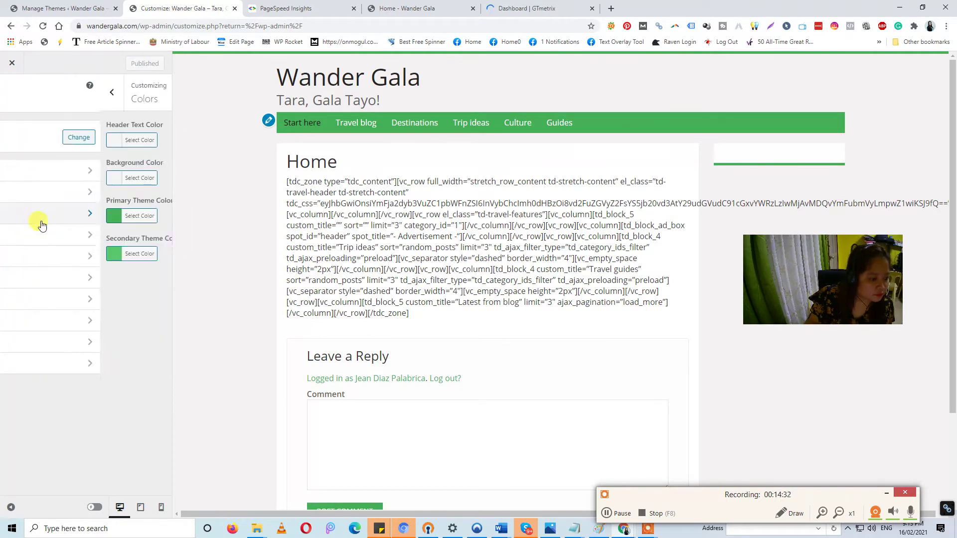
left_click(19, 218)
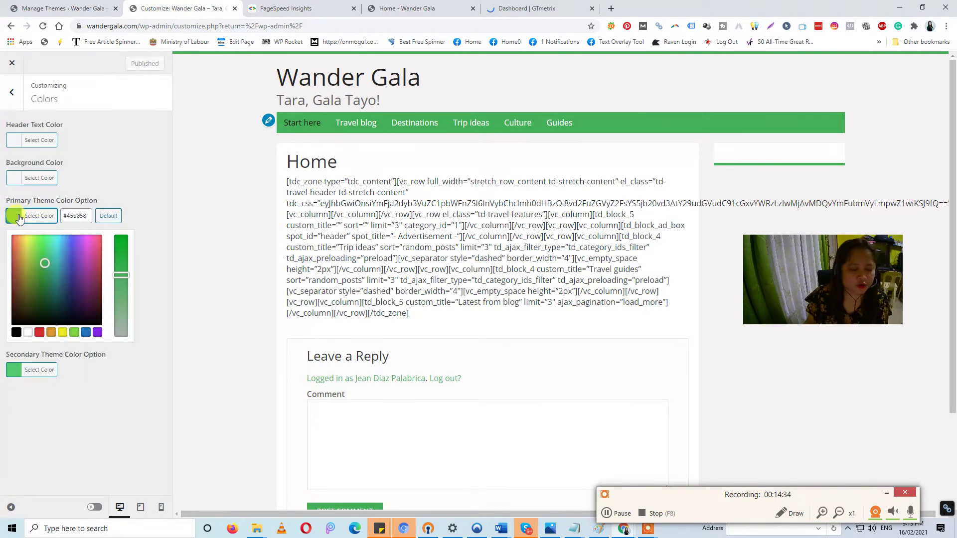
left_click_drag(50, 254, 94, 235)
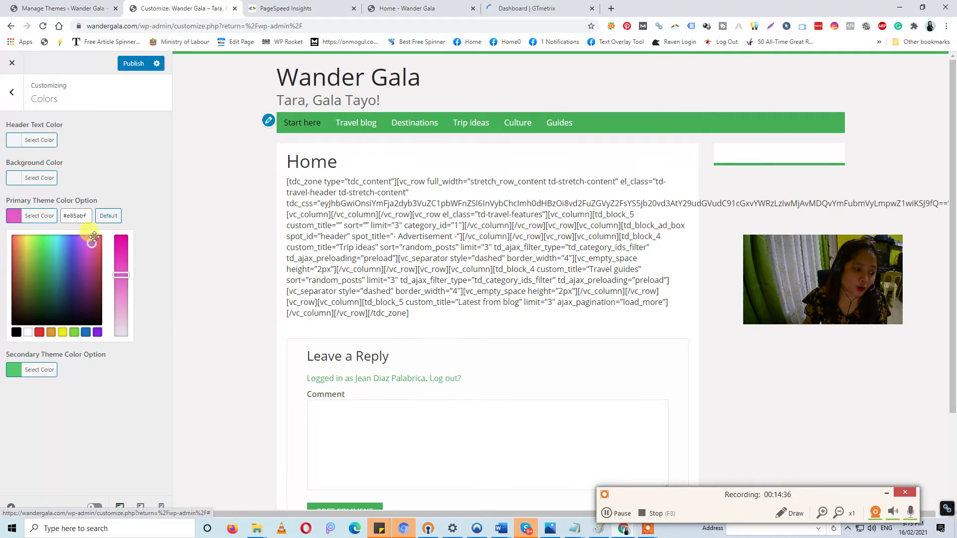
left_click_drag(122, 277, 120, 236)
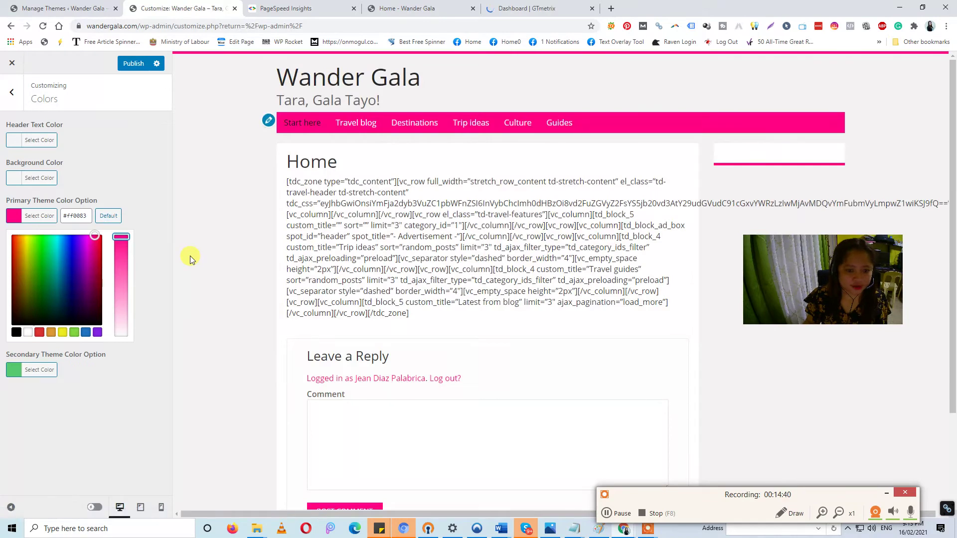
left_click_drag(124, 238, 125, 256)
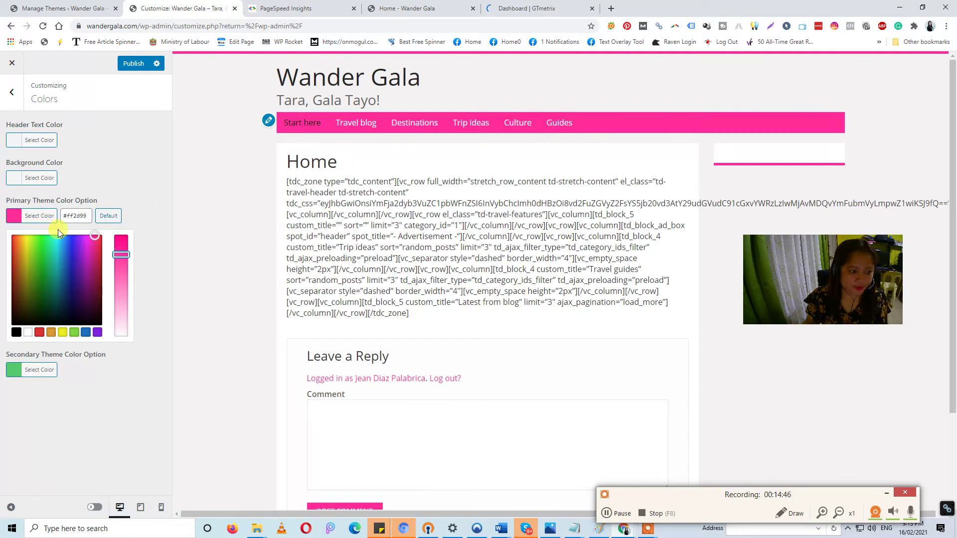
Step: Copy the primary color's hex code #ff2d99 into a new Notepad document and return to the Customizer
left_click_drag(63, 215, 89, 214)
key("ctrl+c")
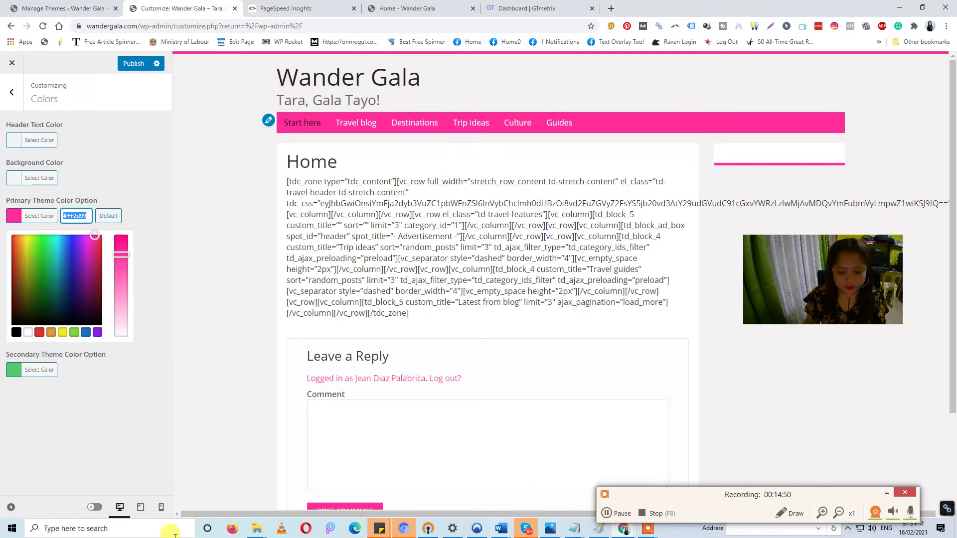
left_click(125, 530)
type("note")
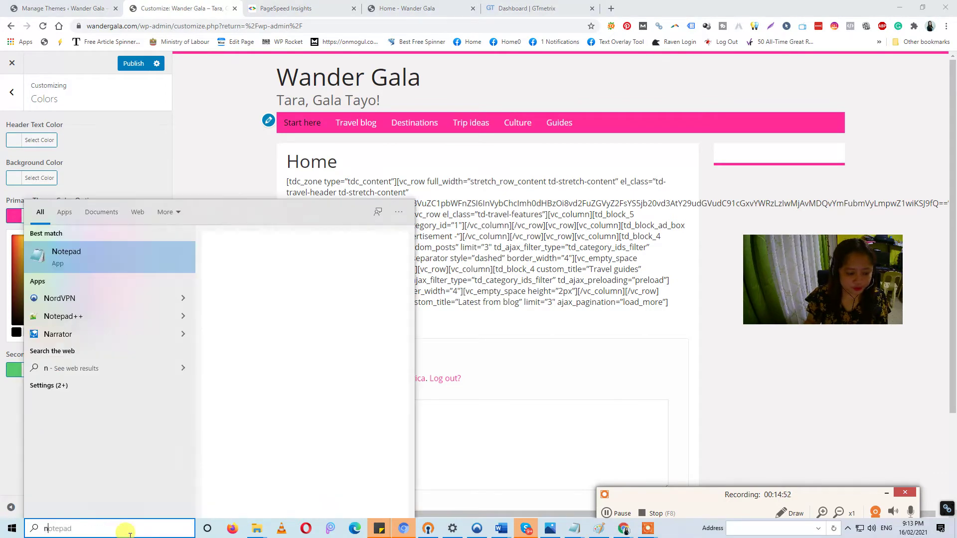
left_click(53, 254)
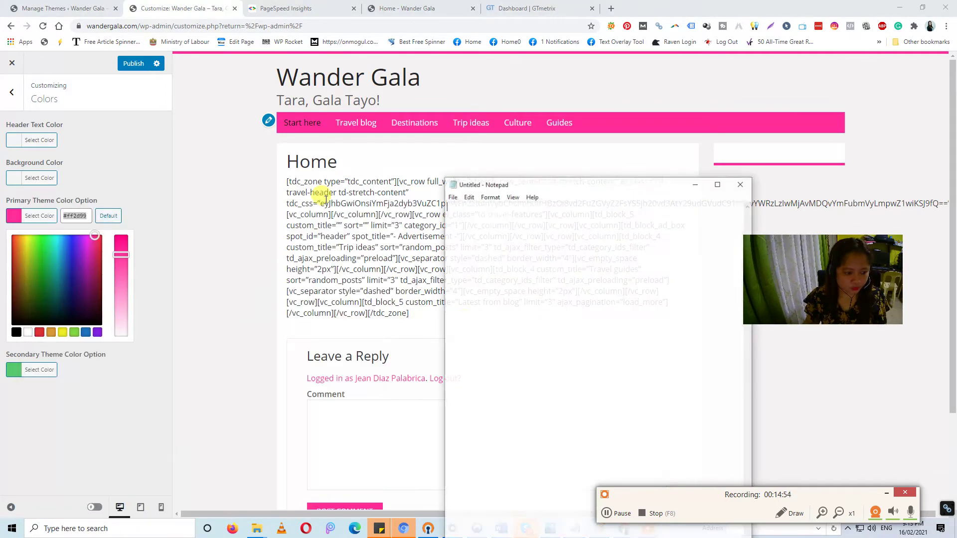
key("ctrl+v")
key("alt+Tab")
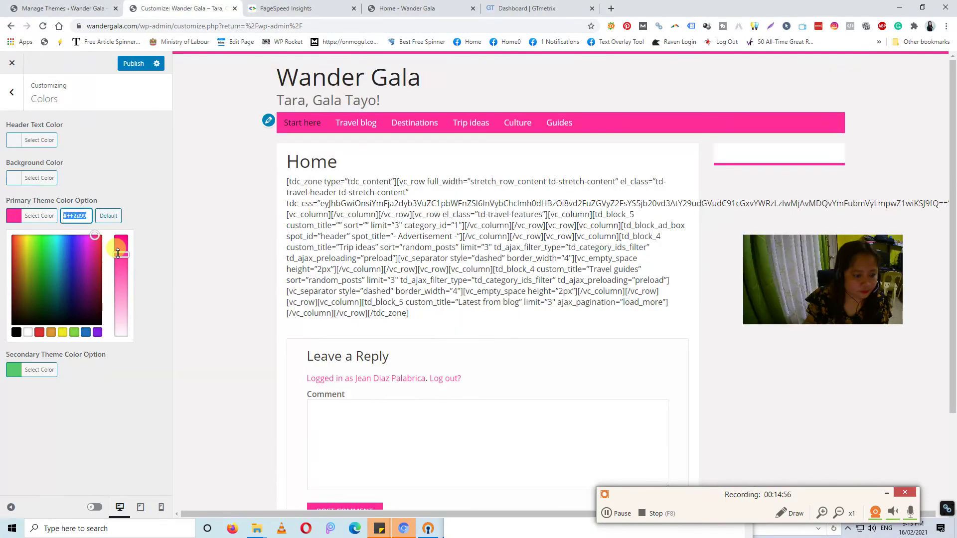
Step: Fine-tune the primary theme color to #ff2193 and close its color picker
left_click(121, 252)
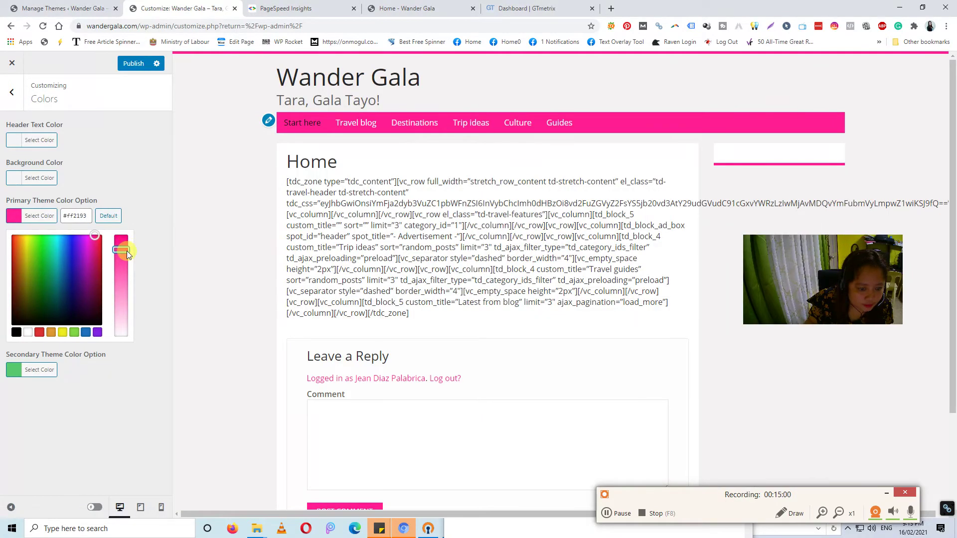
left_click(149, 180)
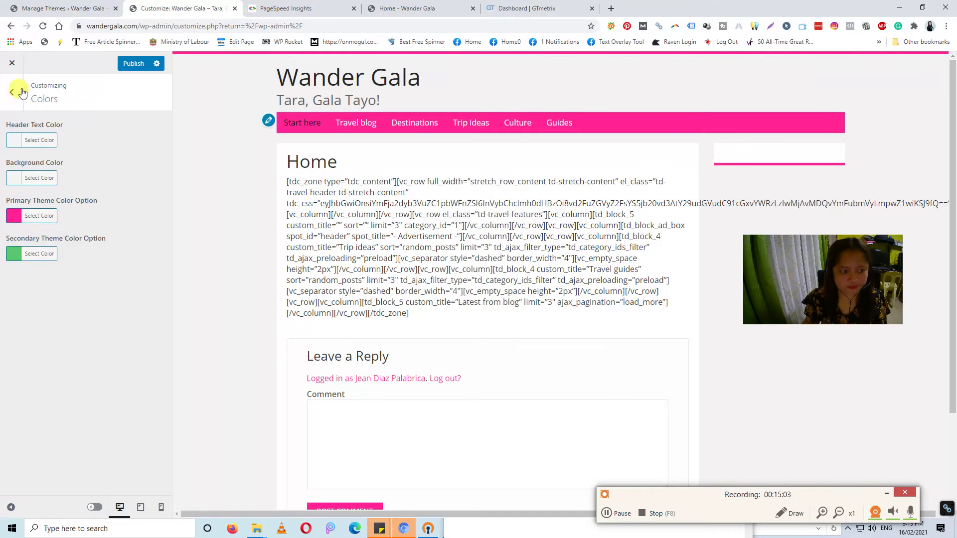
Step: Set the secondary theme color to gray #c6c6c6 and leave the color settings
left_click(13, 254)
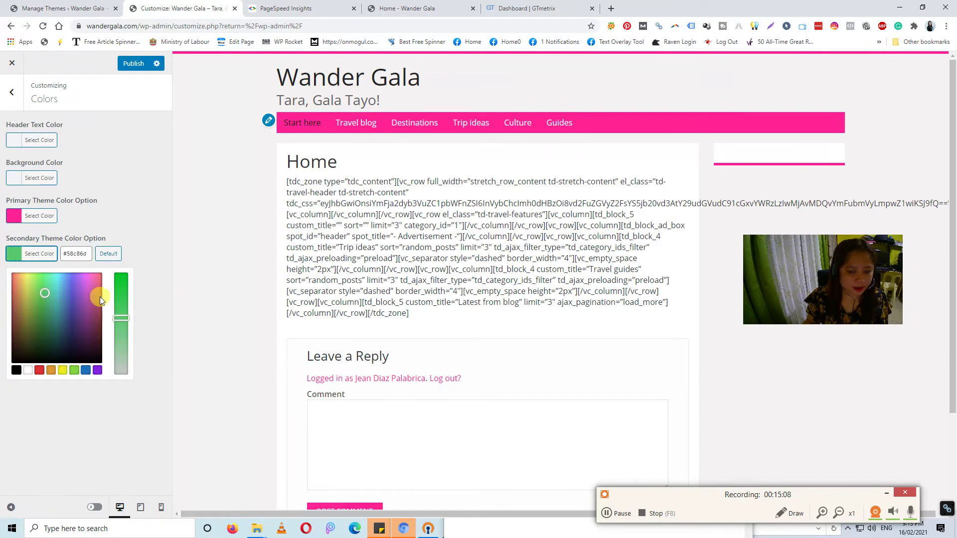
left_click(121, 329)
left_click(128, 378)
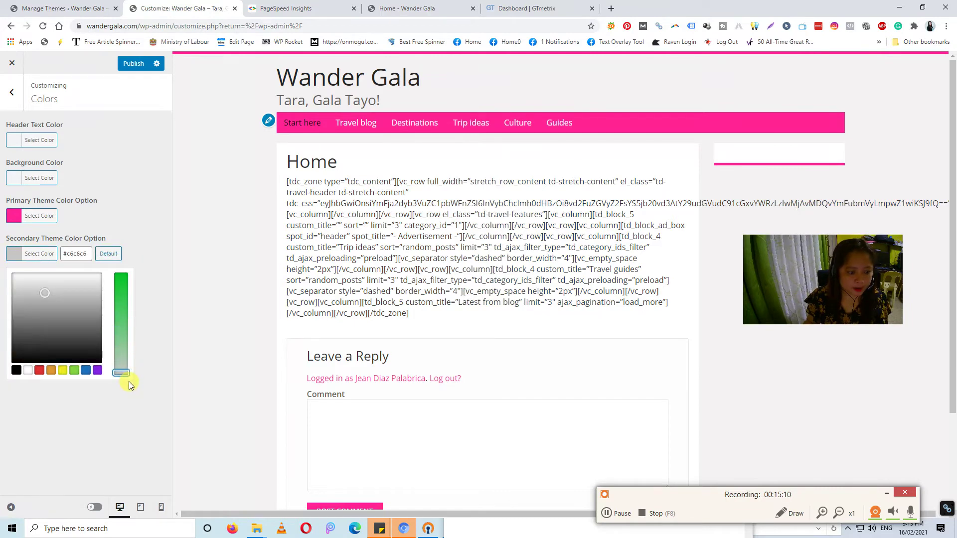
left_click(128, 381)
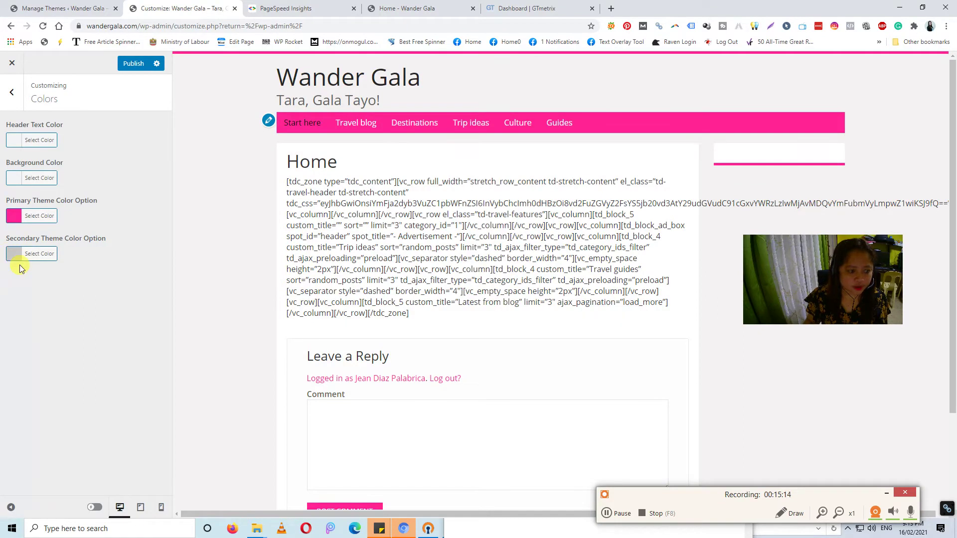
left_click(12, 91)
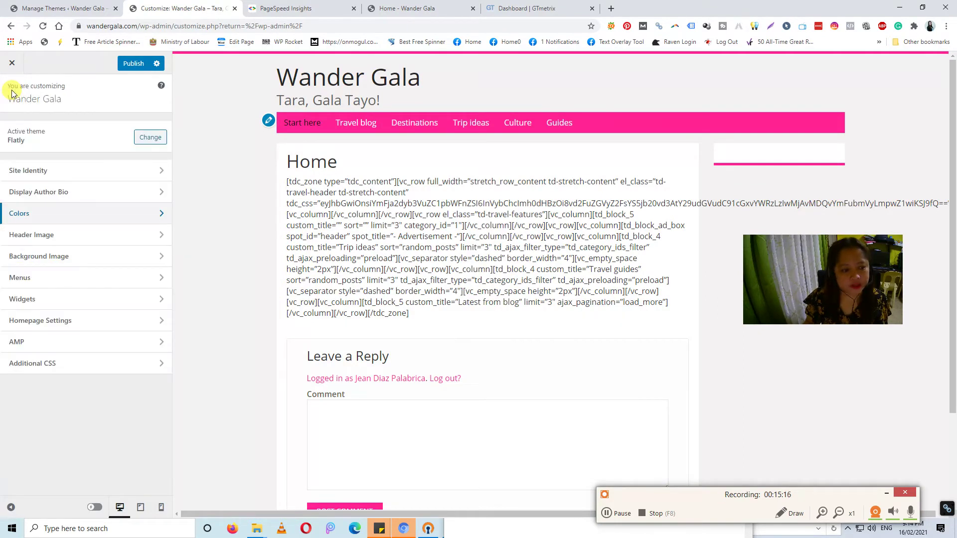
Step: Reopen the color settings and set the header text color to black #000000
left_click(56, 214)
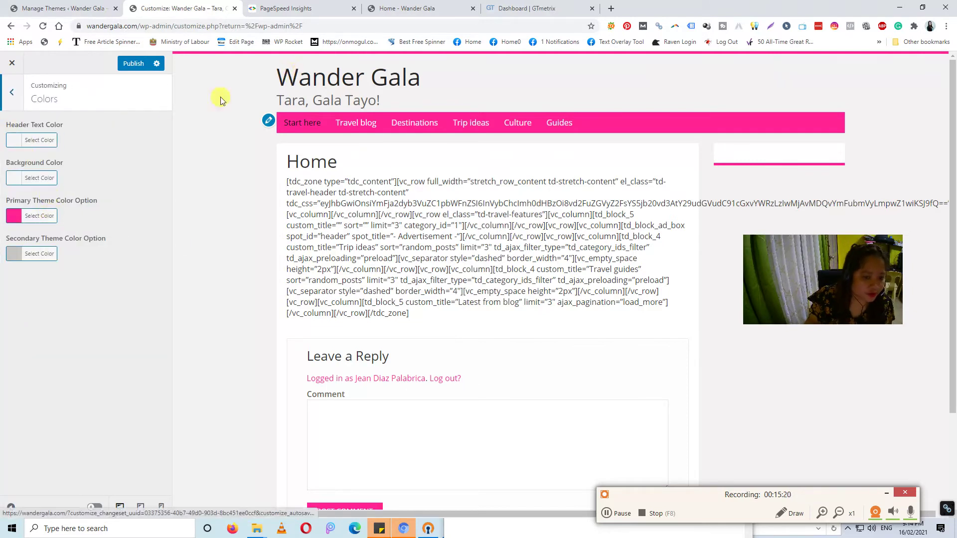
left_click(15, 141)
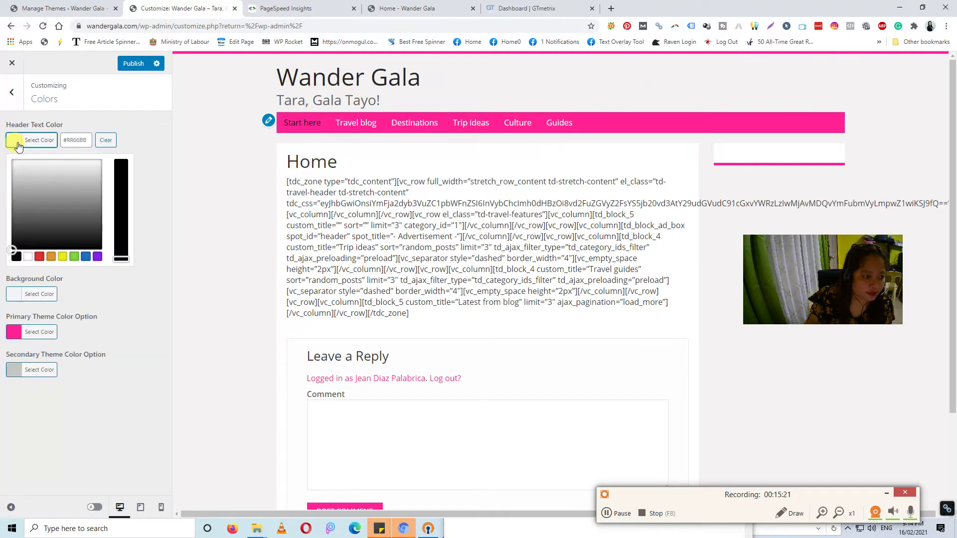
left_click(125, 256)
left_click(119, 256)
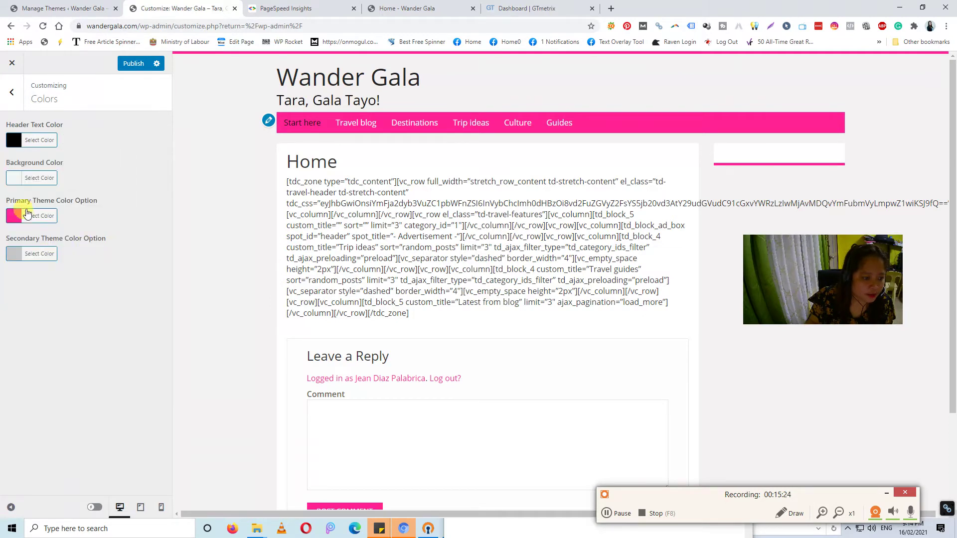
Step: Try the copied pink #ff2d99 as the header text color and restore it to black #000000
left_click(40, 141)
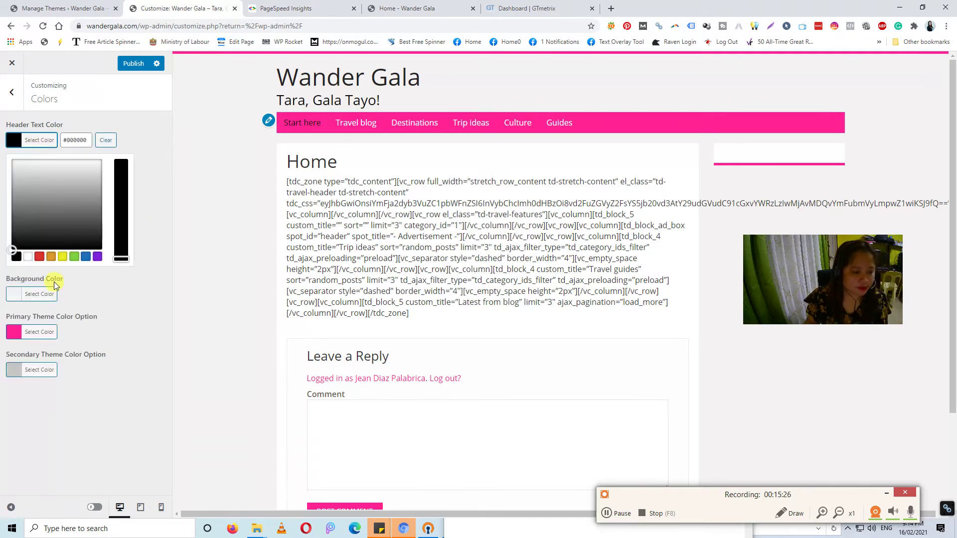
triple_click(63, 141)
key("ctrl+v")
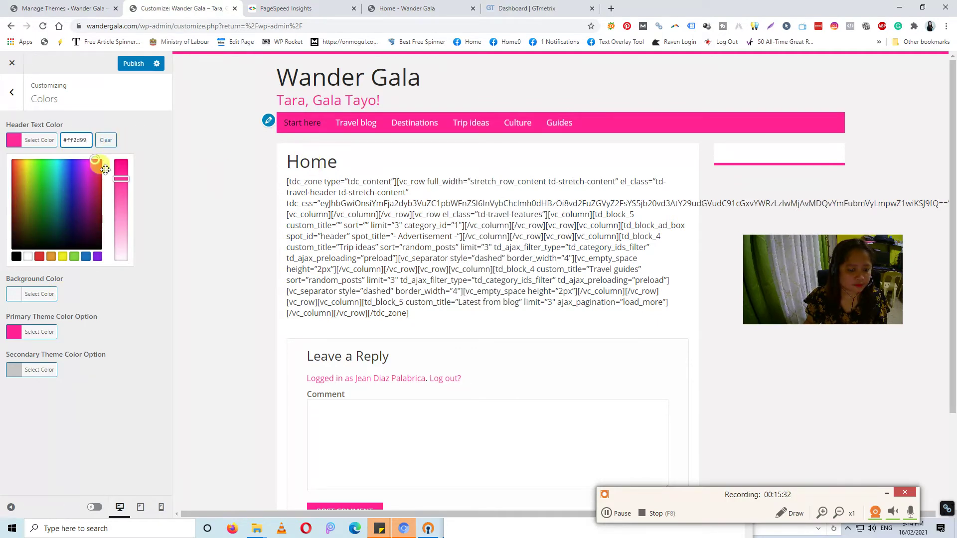
left_click(17, 257)
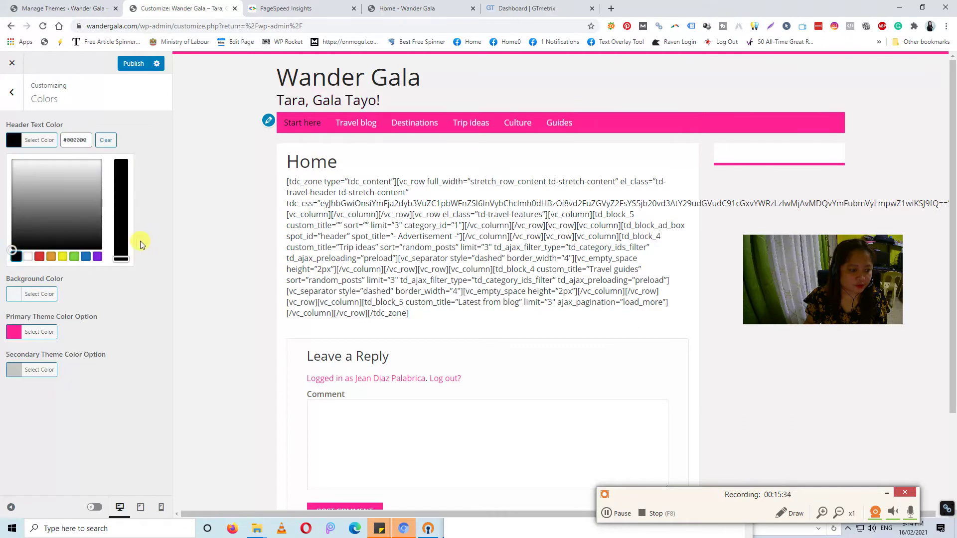
left_click(139, 241)
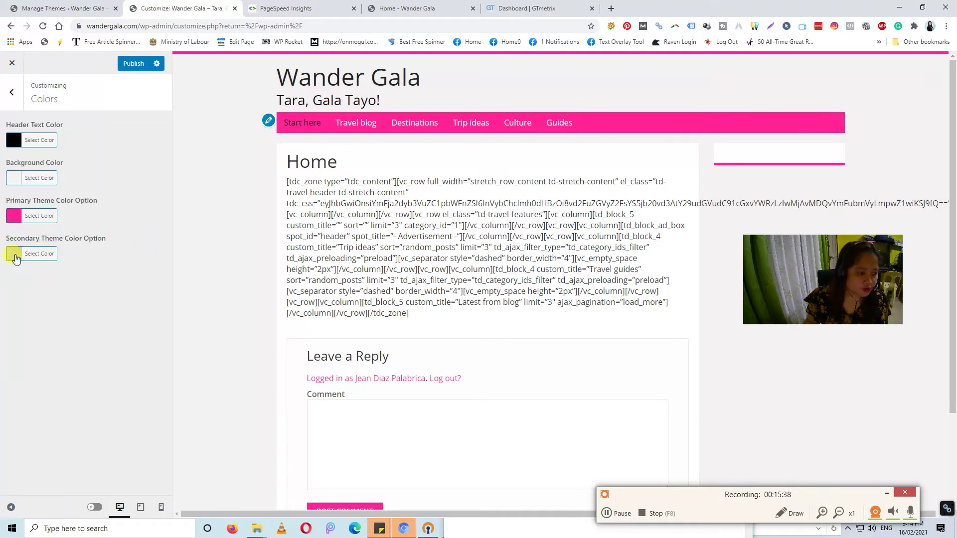
Step: Assign the Main Menu to the Top Menu location in the Customizer's menu settings
left_click(11, 94)
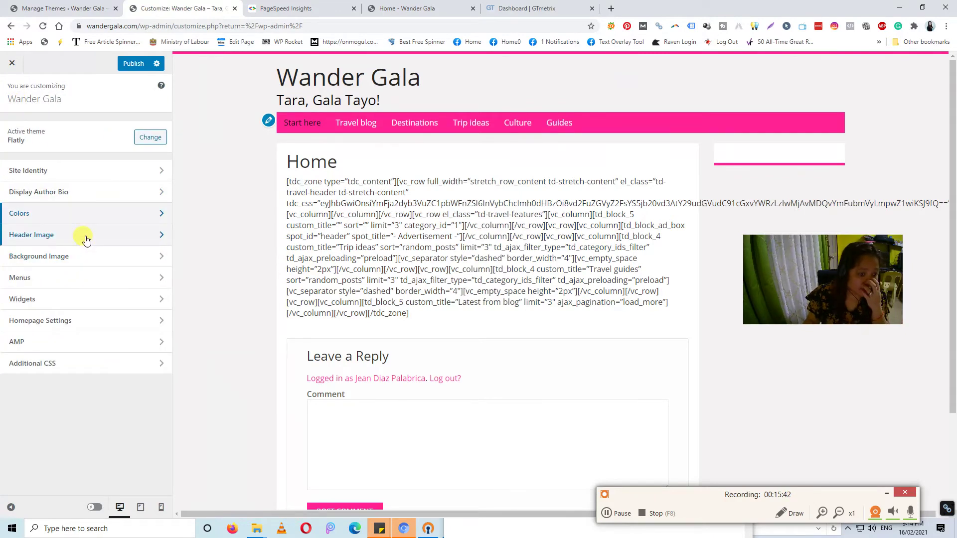
left_click(76, 277)
left_click(60, 144)
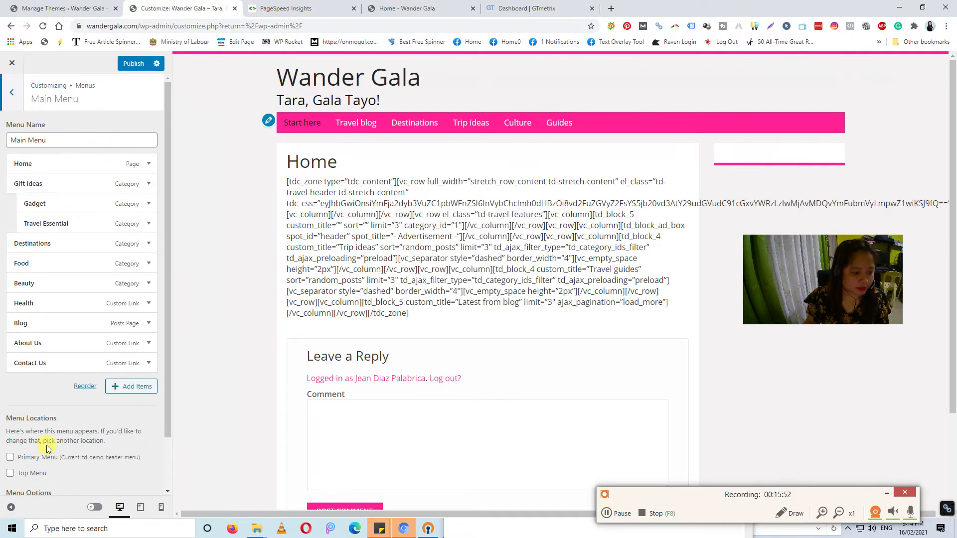
scroll(46, 449, "down", 2)
left_click(10, 415)
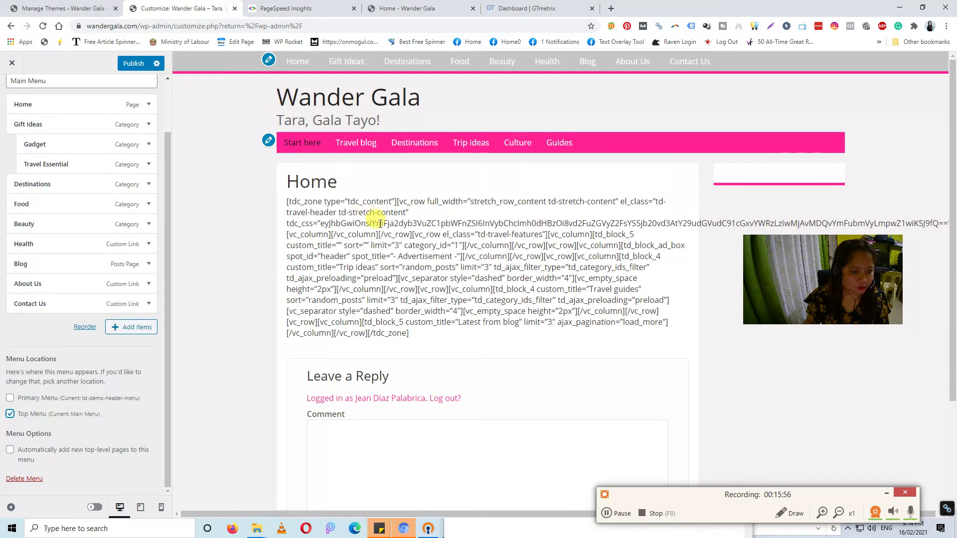
mouse_move(349, 64)
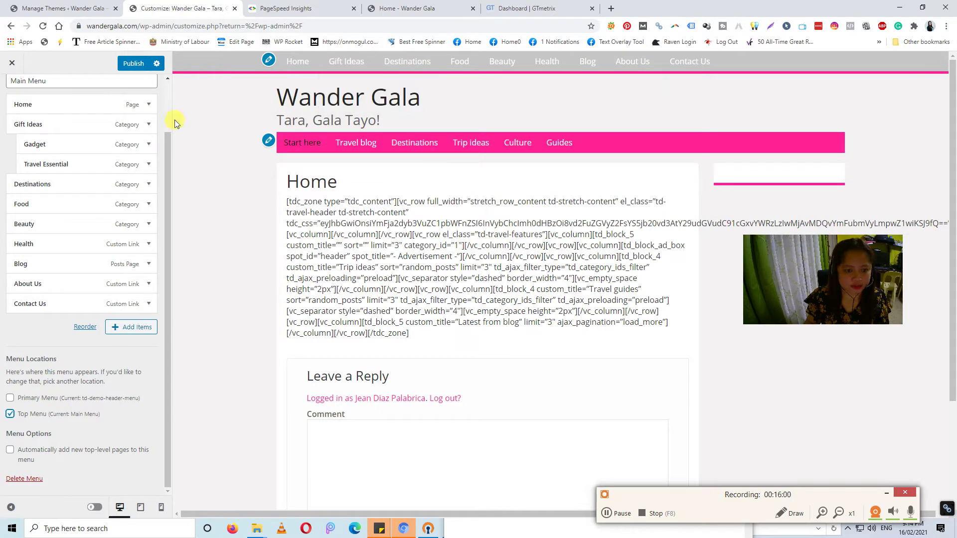
scroll(148, 292, "up", 2)
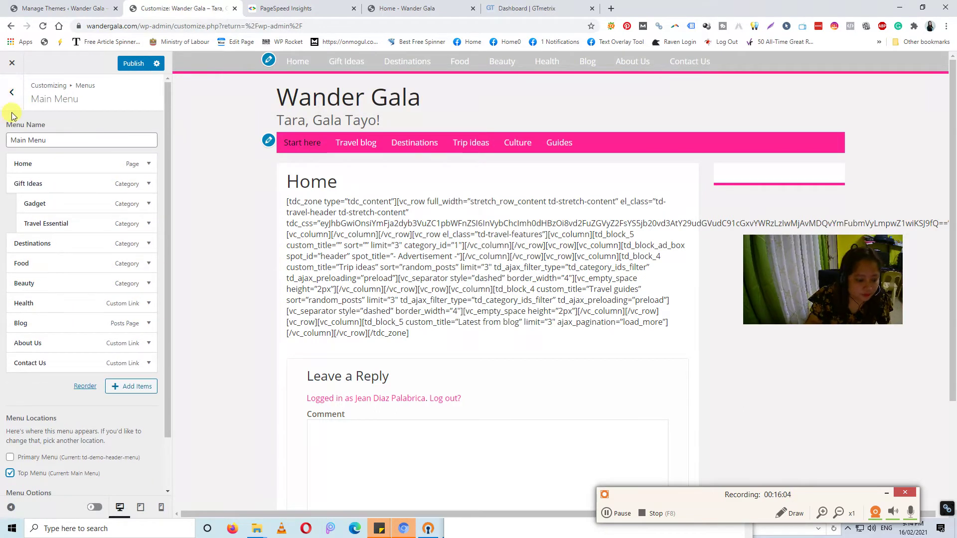
Step: Return to the color settings and change the secondary theme color to black #000000
left_click(12, 92)
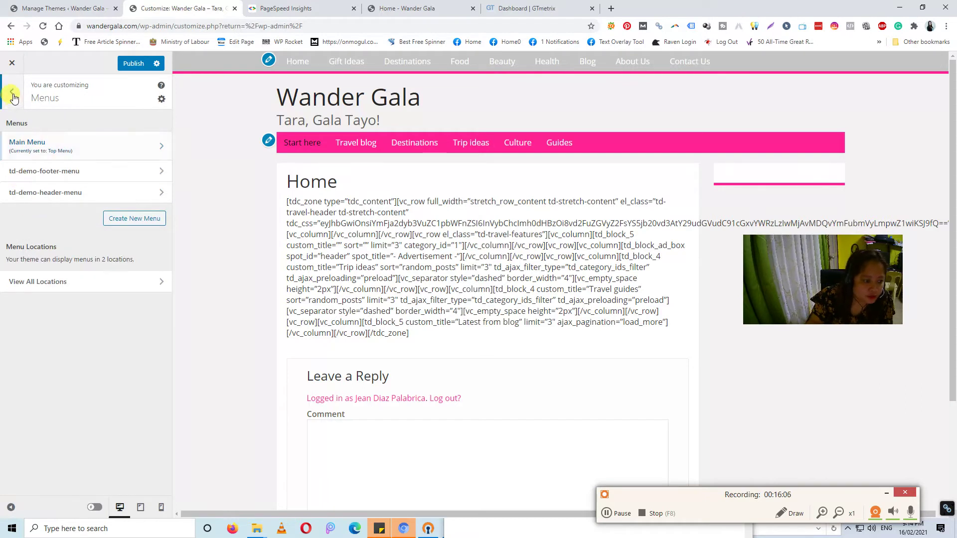
left_click(12, 95)
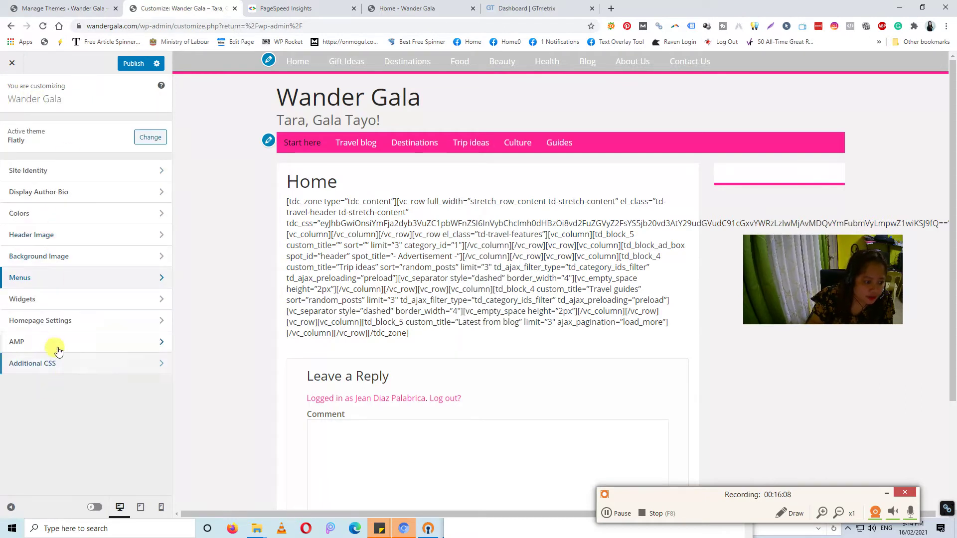
left_click(59, 214)
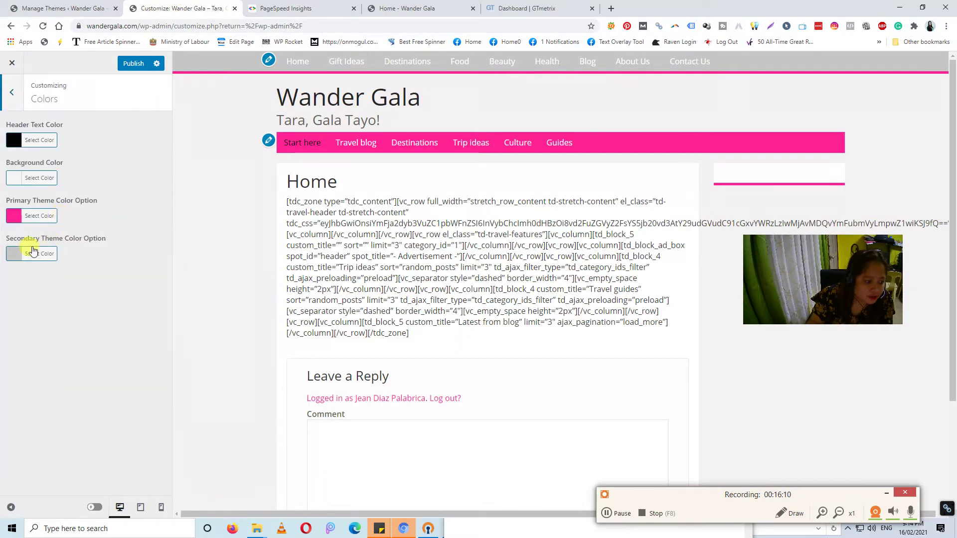
left_click(32, 252)
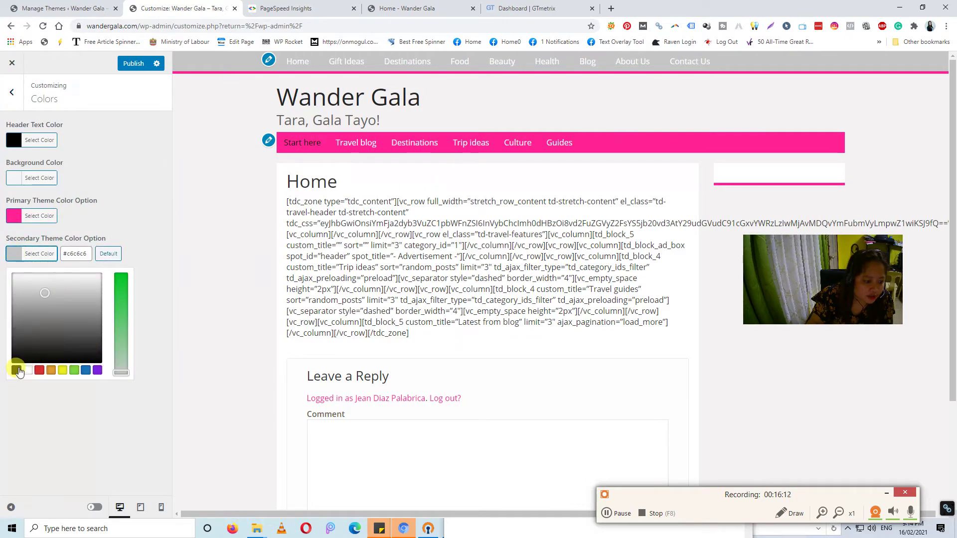
left_click(17, 370)
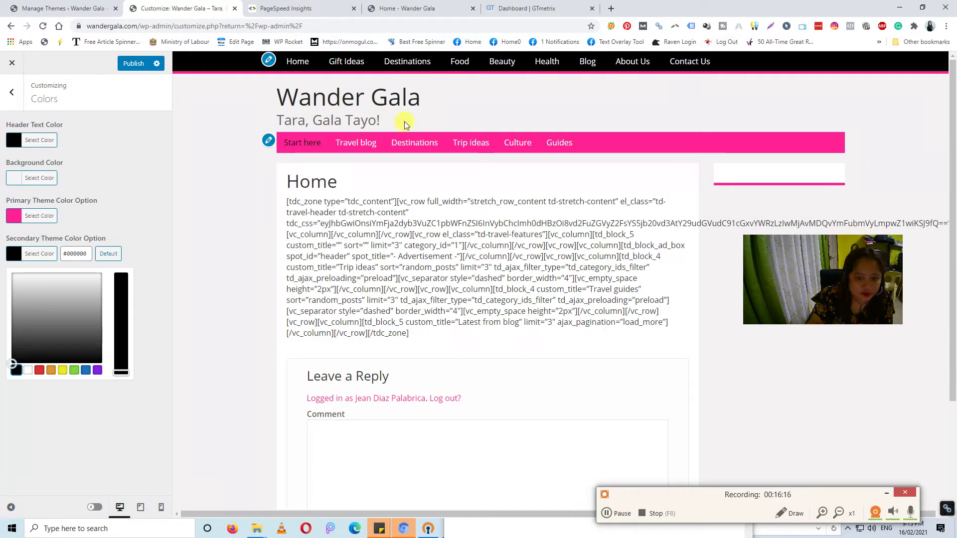
left_click(111, 180)
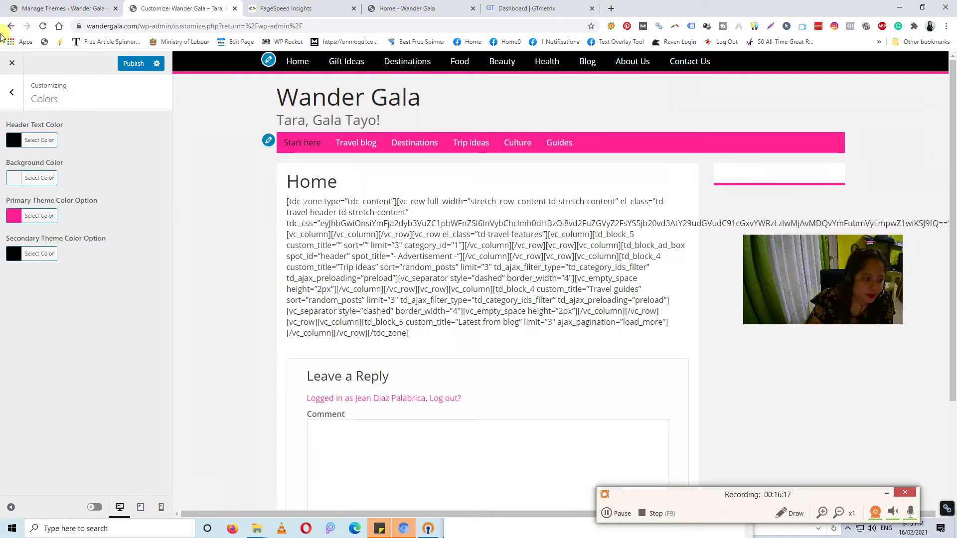
Step: Examine the Customizer's menu list and the Page Sidebar and Homepage Sidebar widget areas
left_click(14, 94)
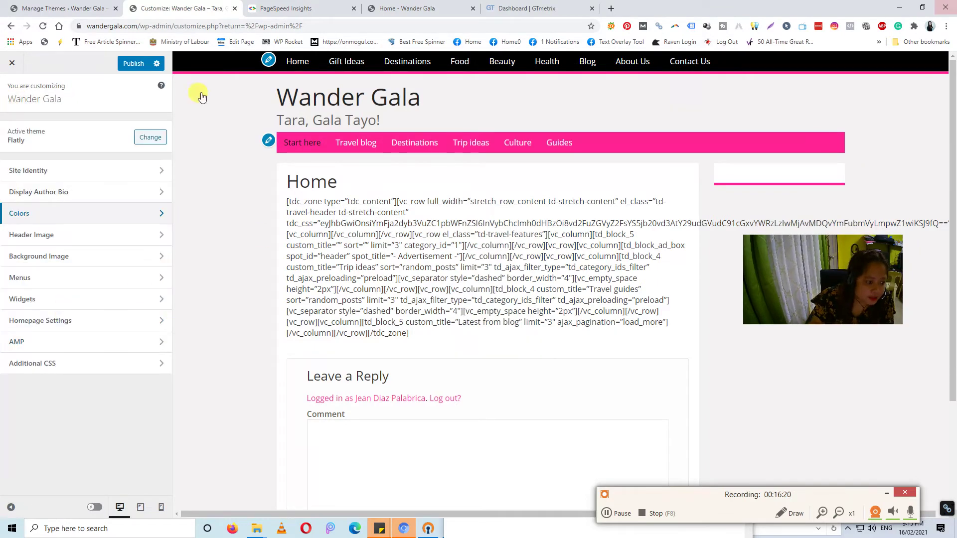
left_click(21, 282)
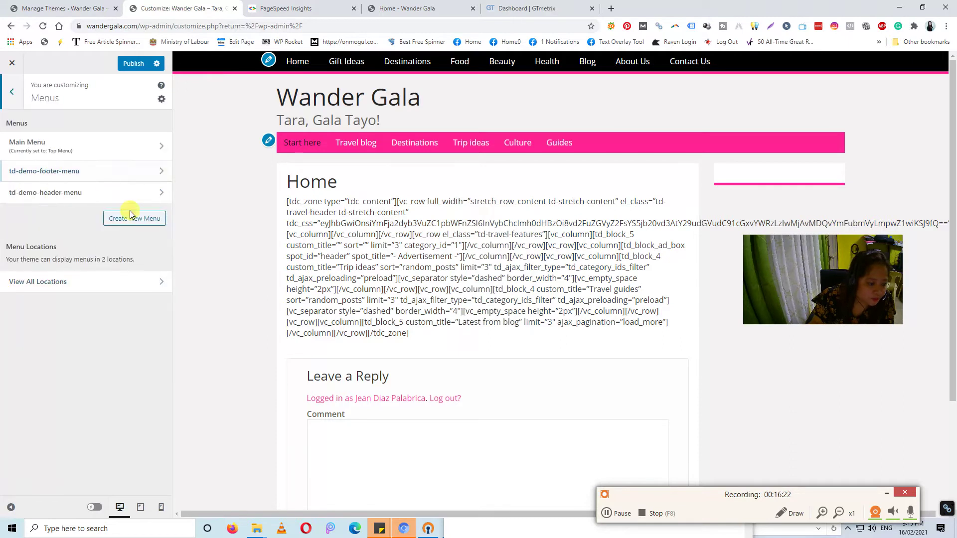
left_click(12, 93)
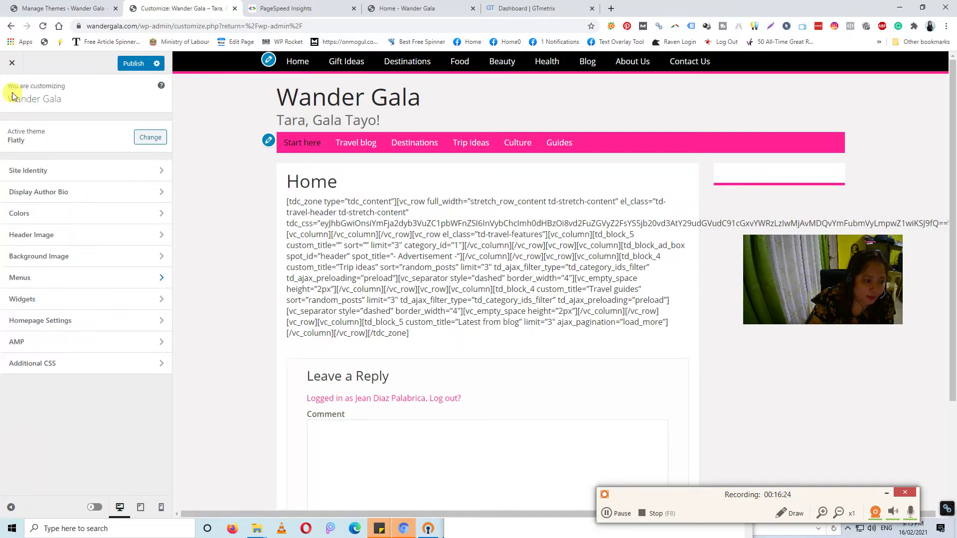
left_click(57, 299)
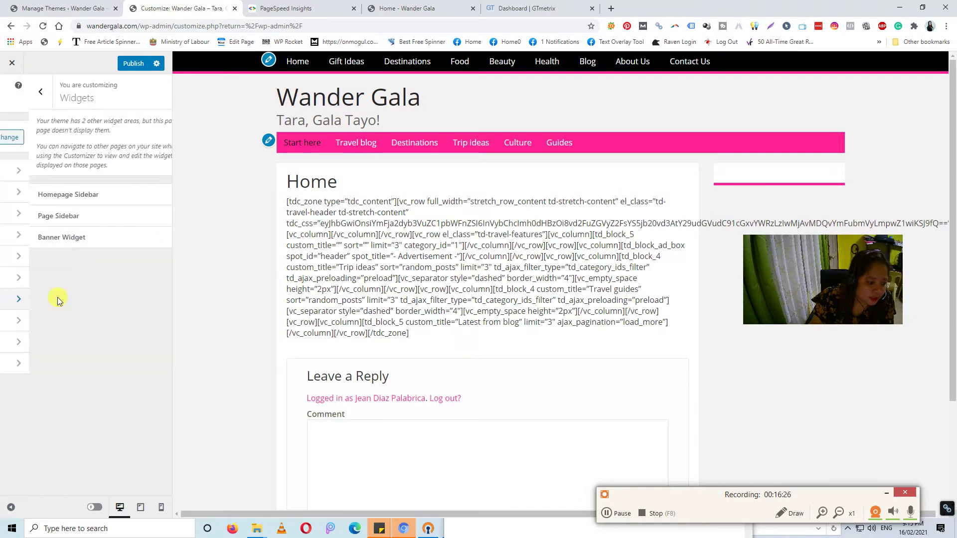
left_click(45, 220)
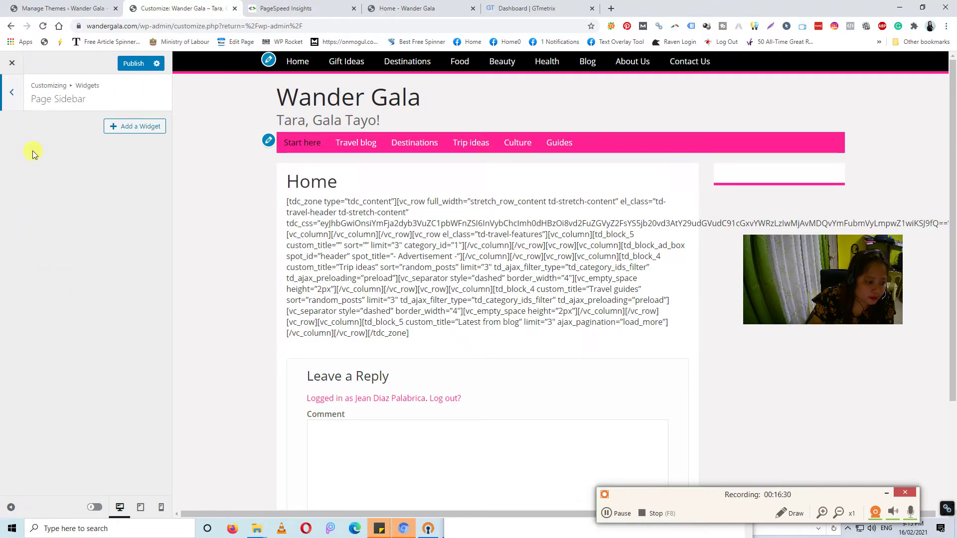
left_click(14, 95)
left_click(64, 199)
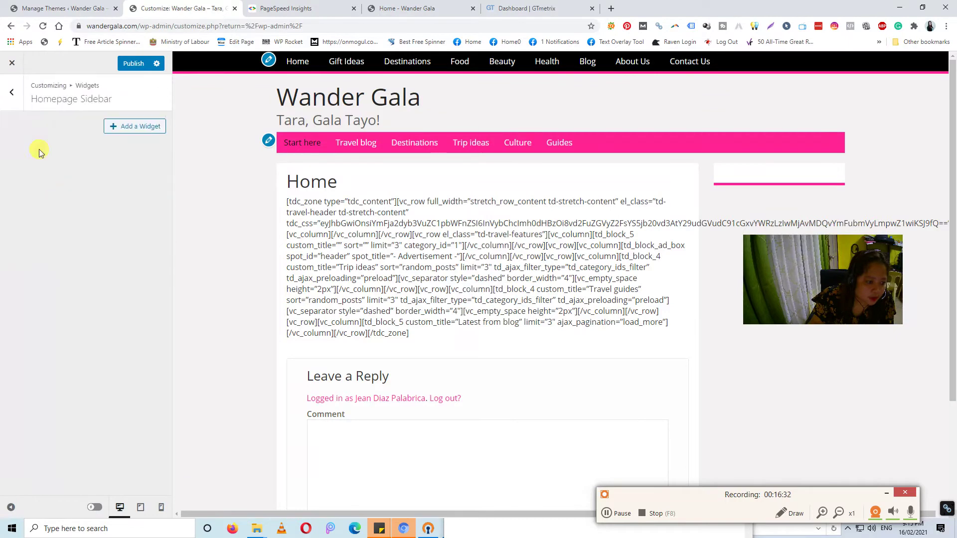
left_click(12, 93)
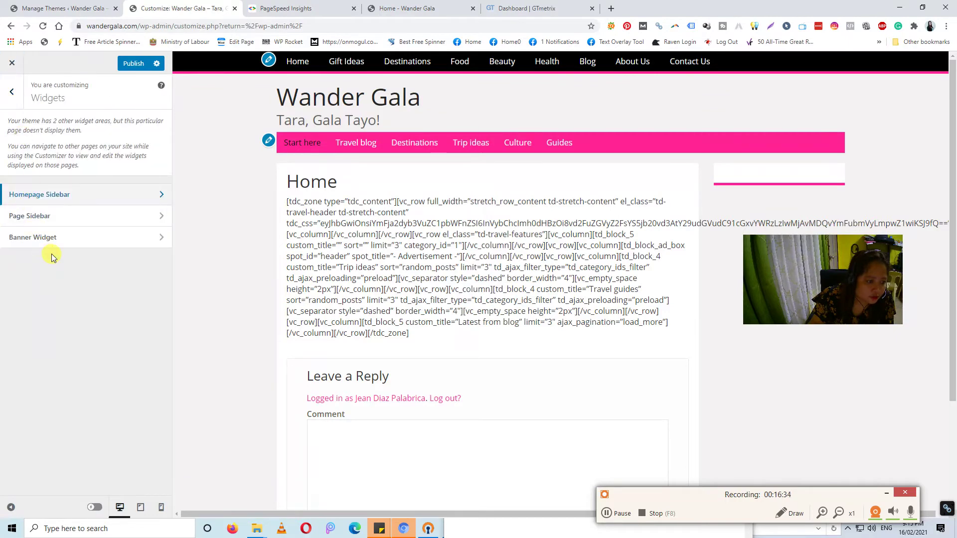
left_click(12, 92)
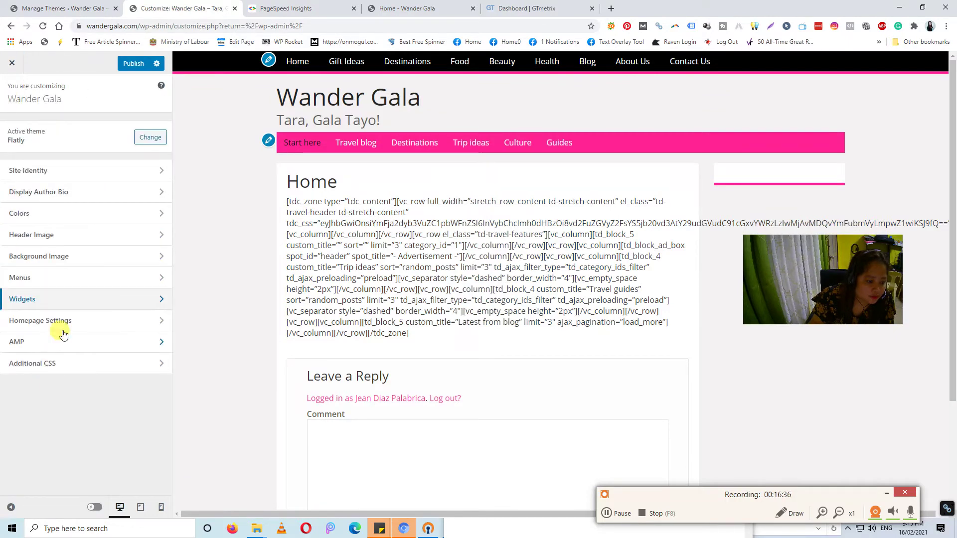
Step: Set the homepage to display the latest posts and publish the Customizer changes
left_click(64, 321)
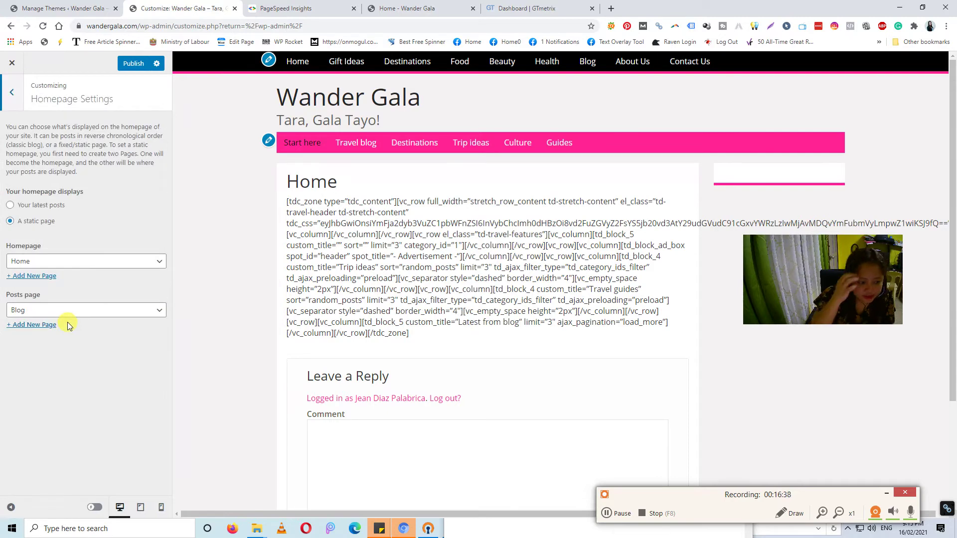
left_click(10, 205)
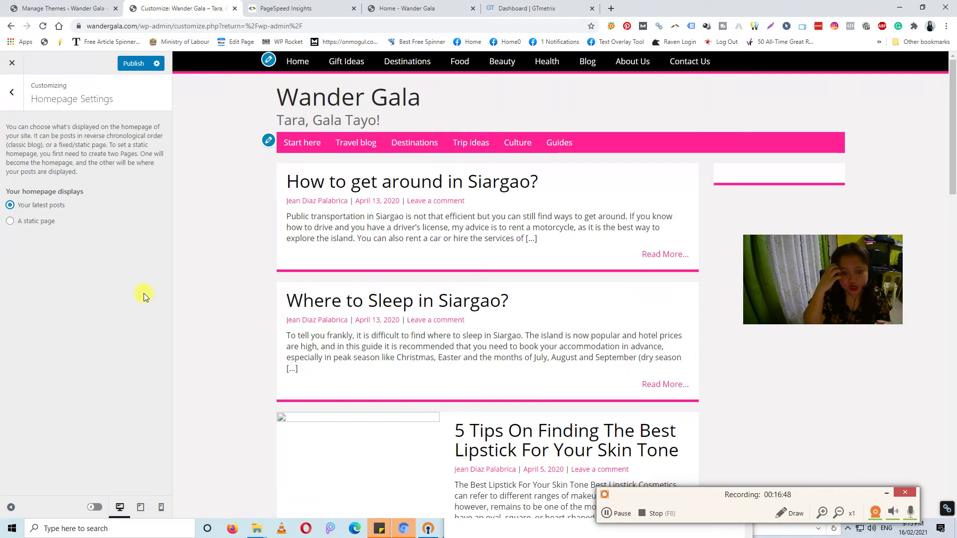
scroll(406, 303, "down", 3)
scroll(427, 279, "up", 3)
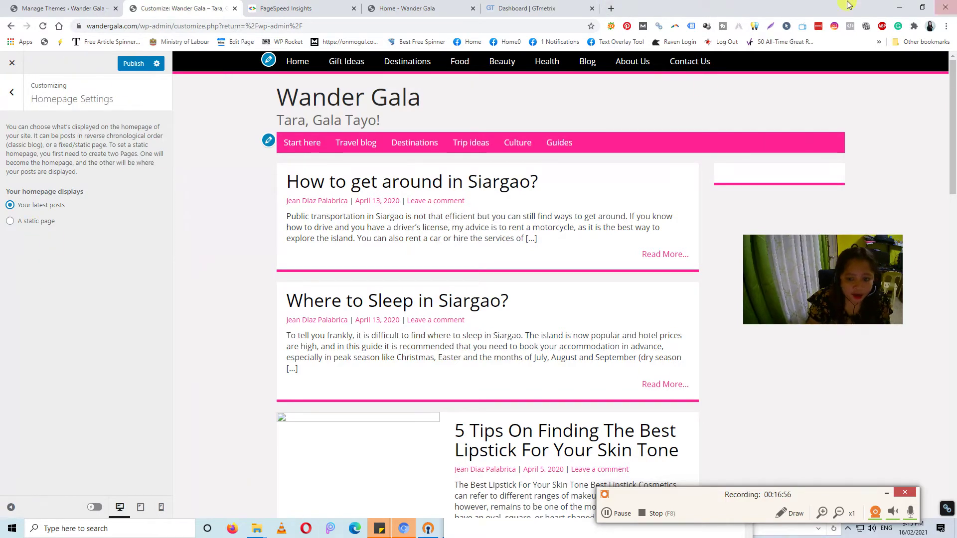
left_click(11, 92)
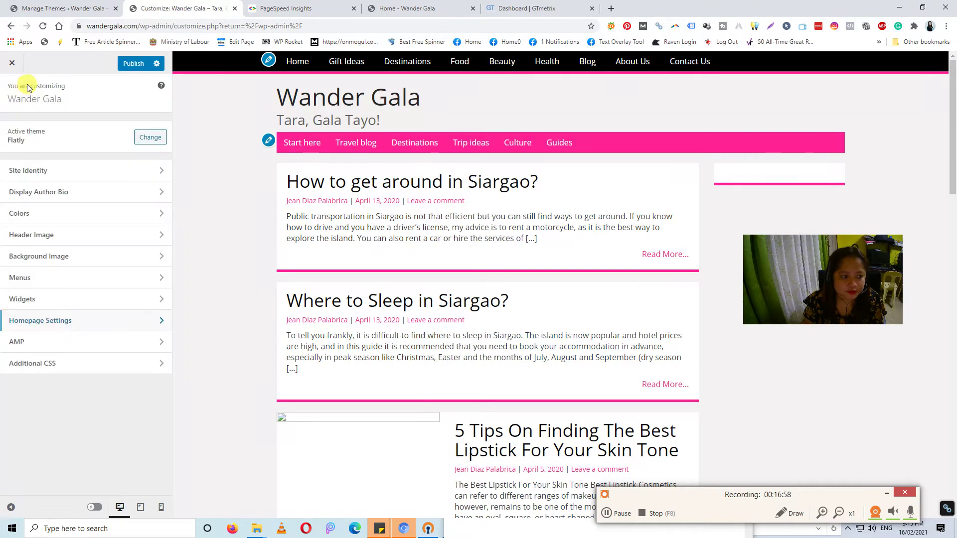
left_click(129, 64)
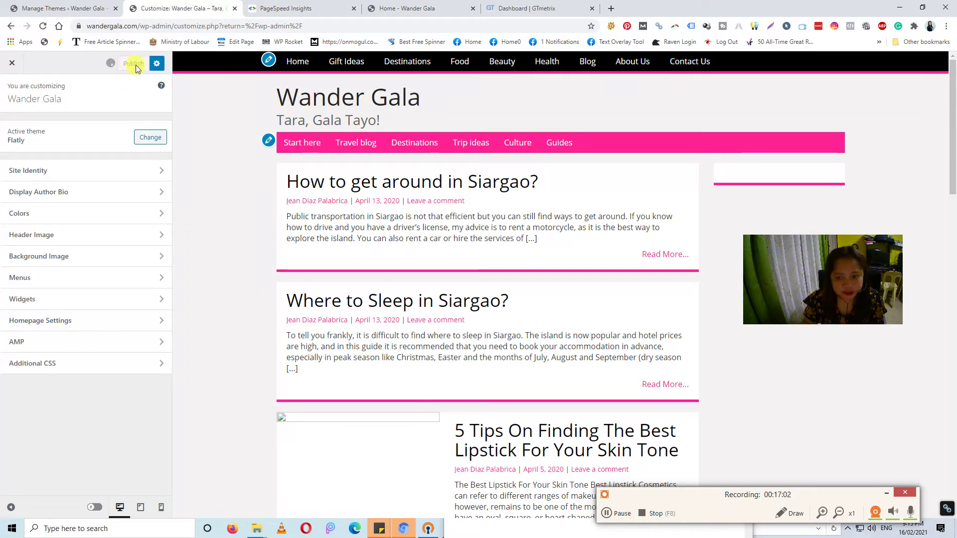
left_click(273, 6)
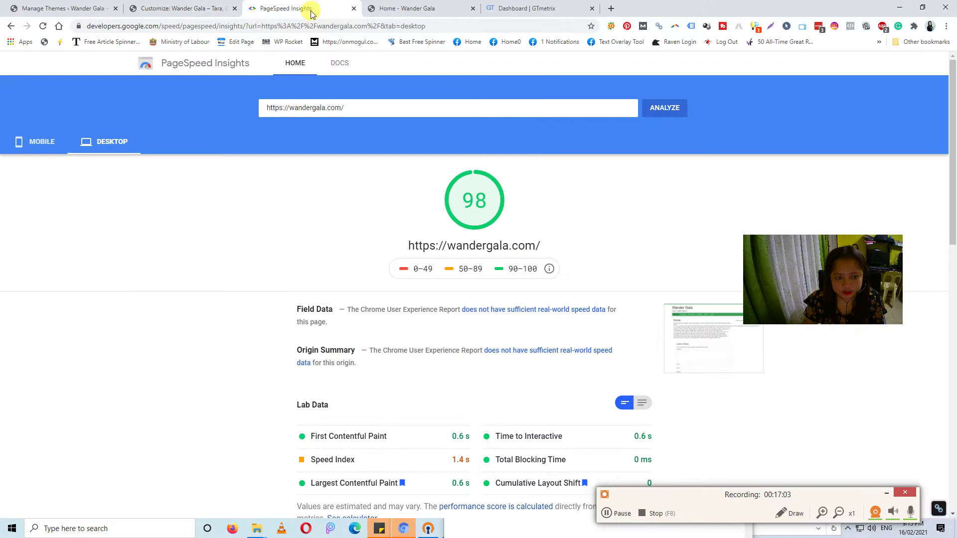
left_click(668, 110)
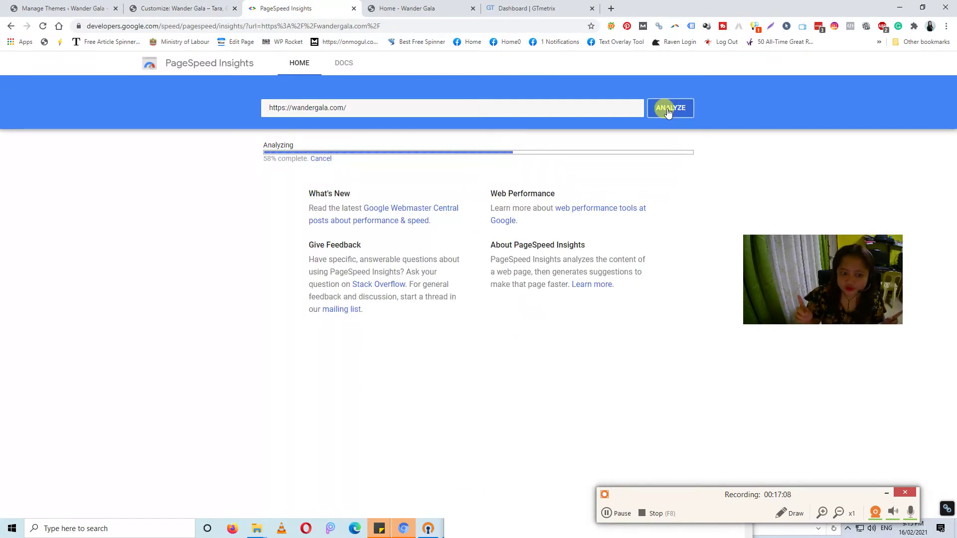
left_click(561, 5)
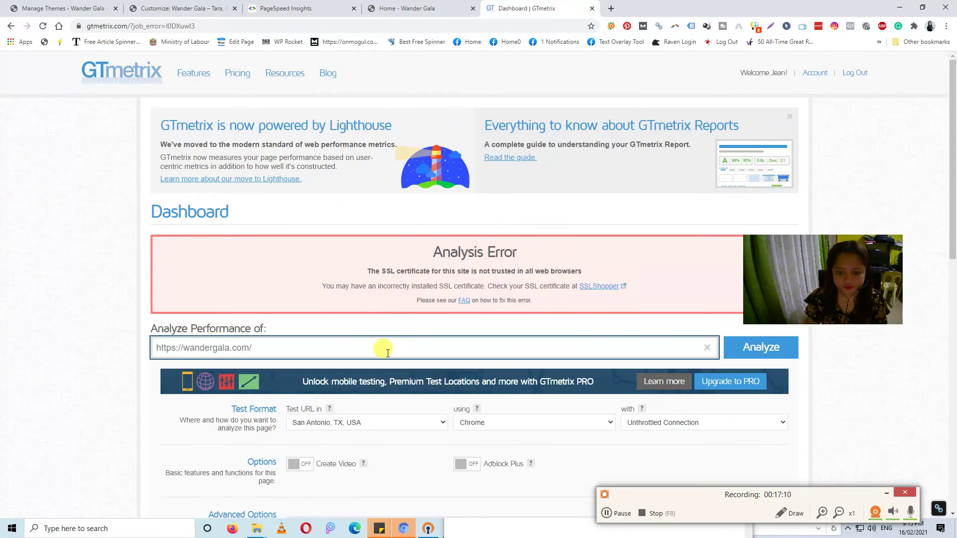
left_click(751, 348)
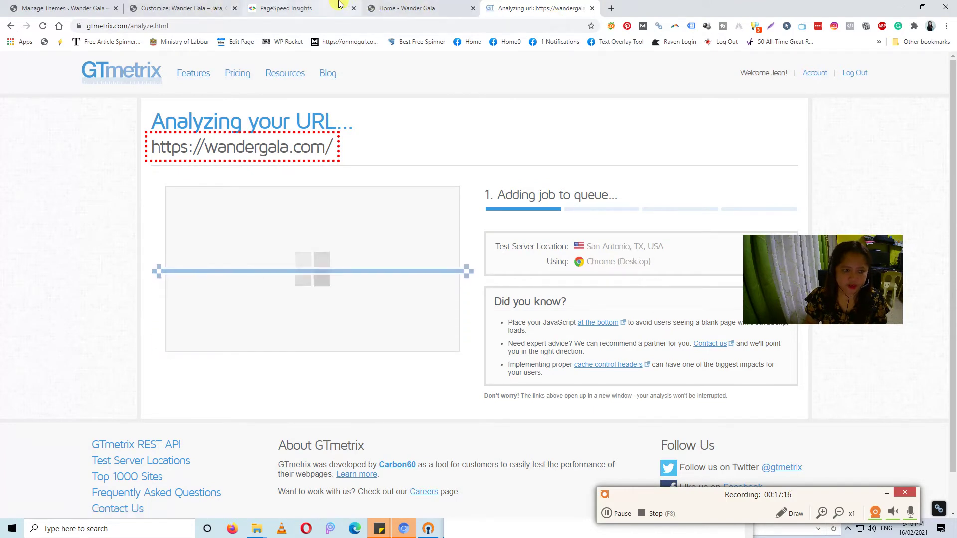
Step: Reload the live wandergala.com homepage and look over its header, menus and list of posts
left_click(319, 8)
left_click(381, 5)
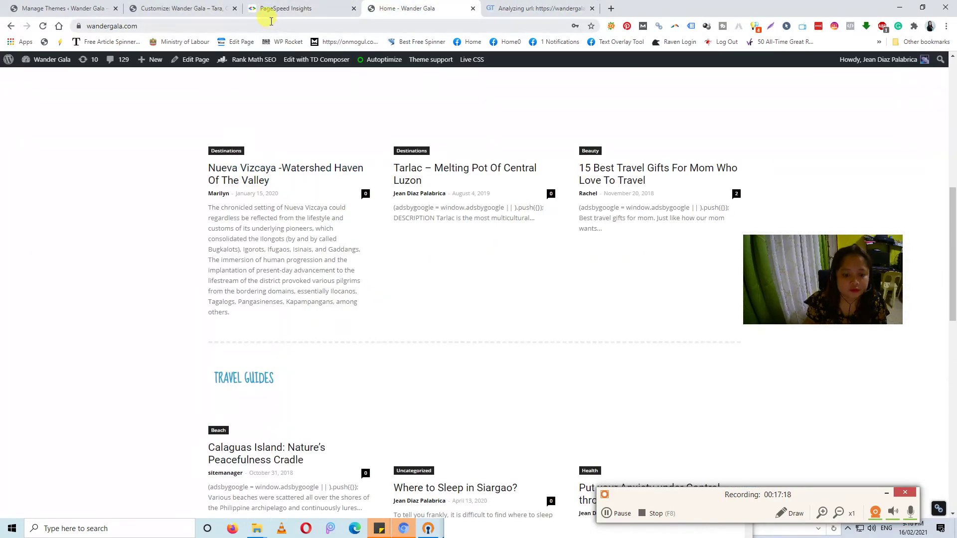
left_click(254, 26)
key("Return")
left_click(194, 8)
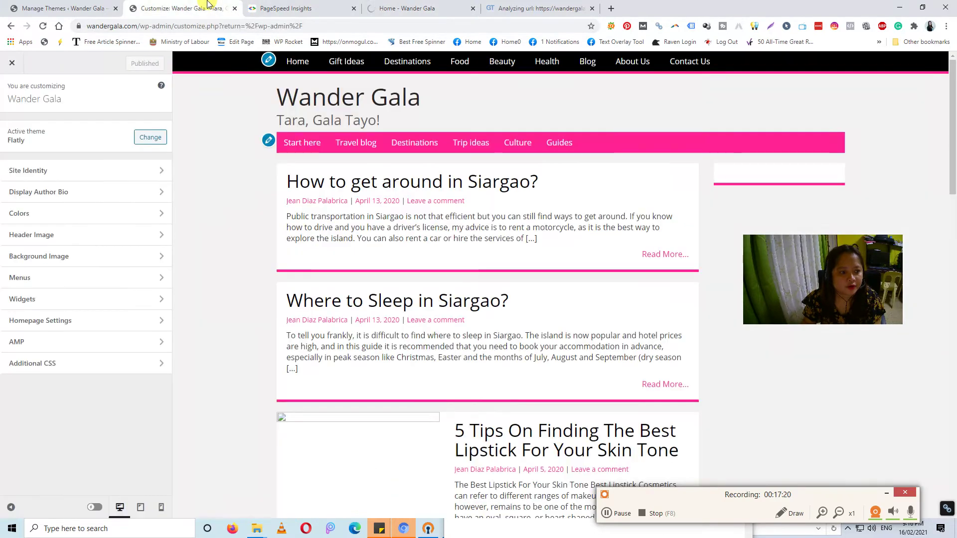
left_click(430, 5)
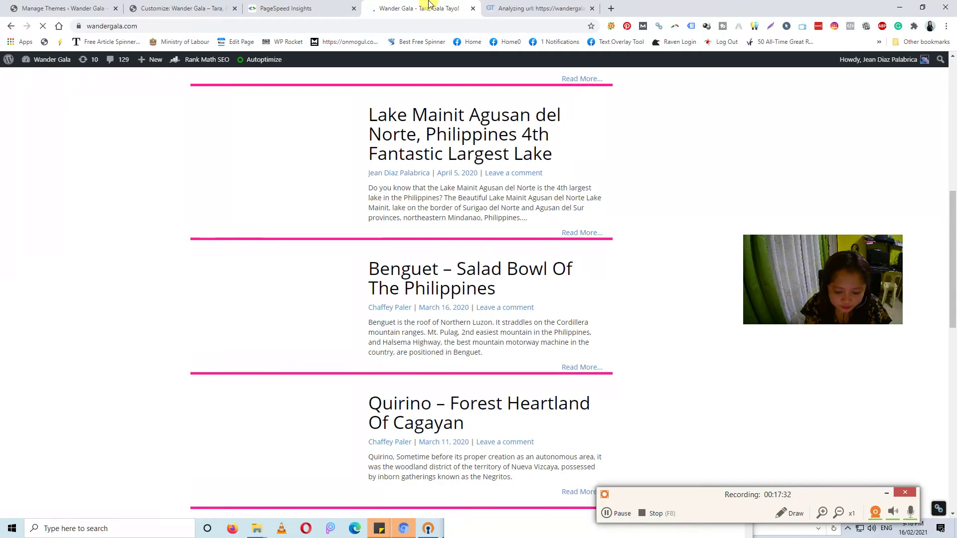
scroll(384, 224, "up", 7)
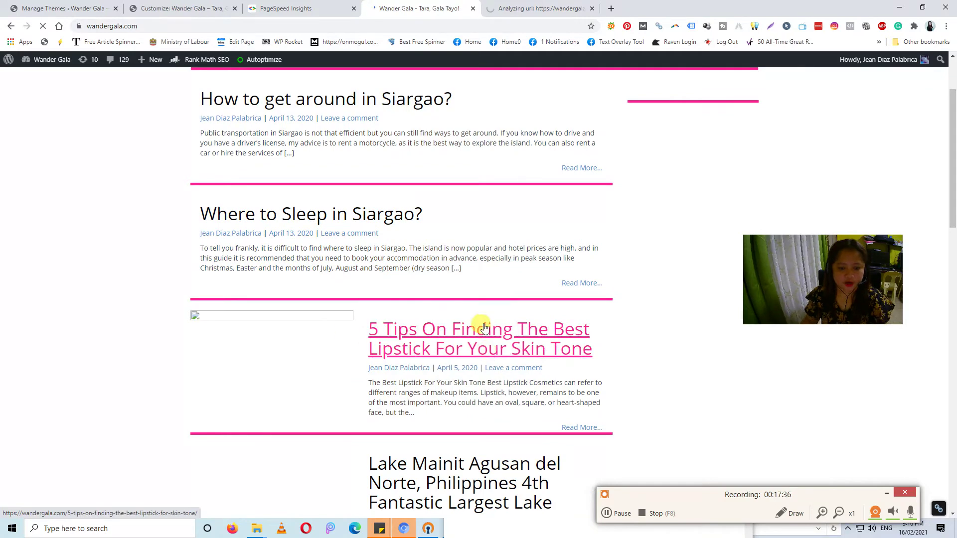
scroll(518, 328, "down", 2)
left_click_drag(953, 186, 954, 128)
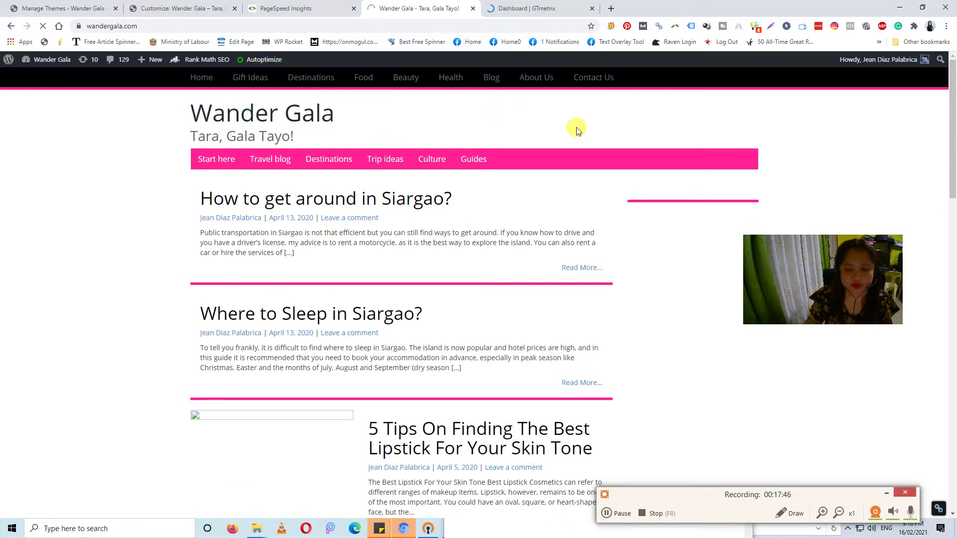
scroll(433, 335, "down", 4)
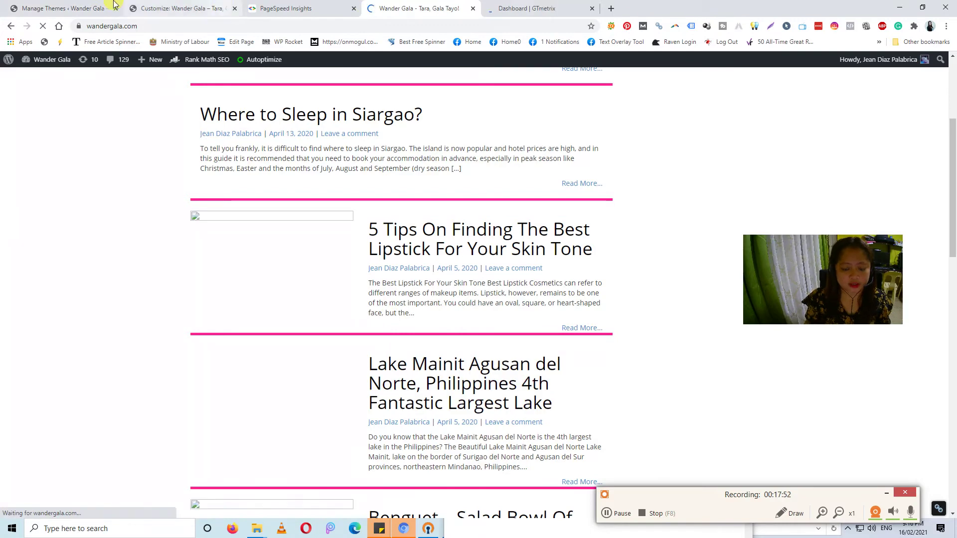
Step: Open the Menus admin page in the themes tab and close the Customizer to return to the dashboard
left_click(33, 5)
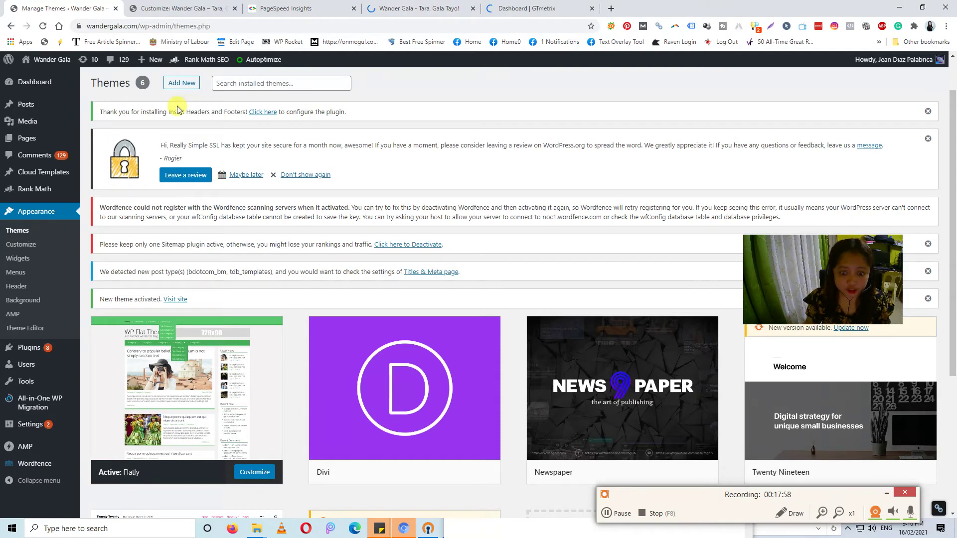
left_click(132, 7)
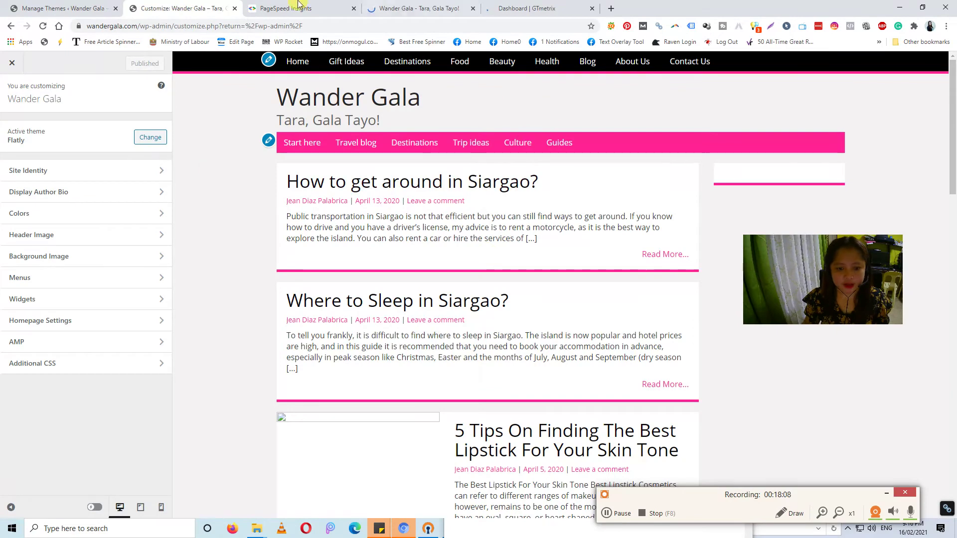
left_click(75, 7)
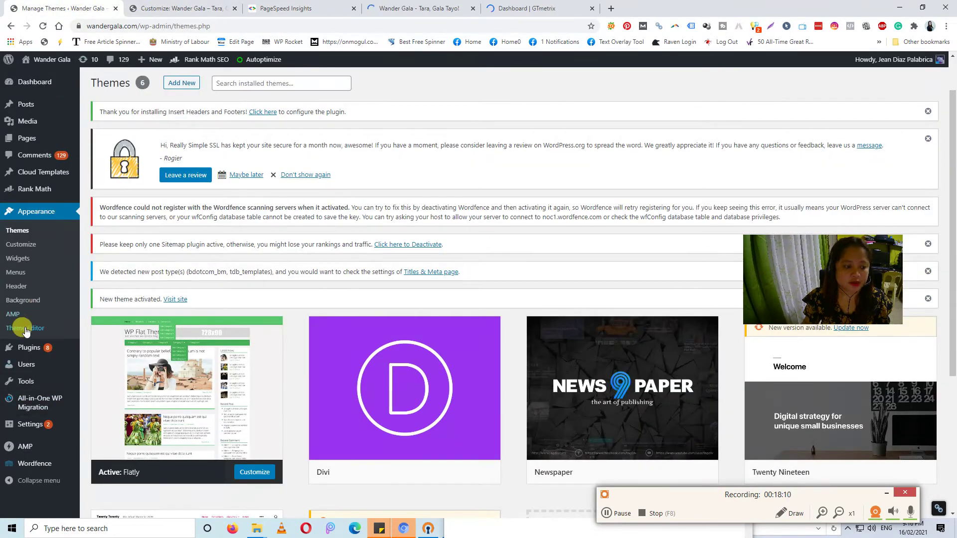
left_click(23, 273)
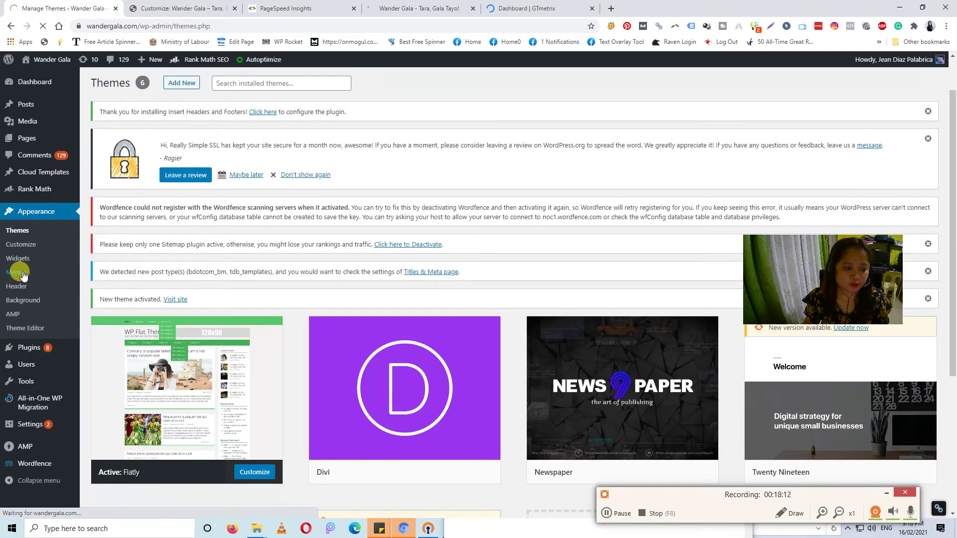
left_click(174, 11)
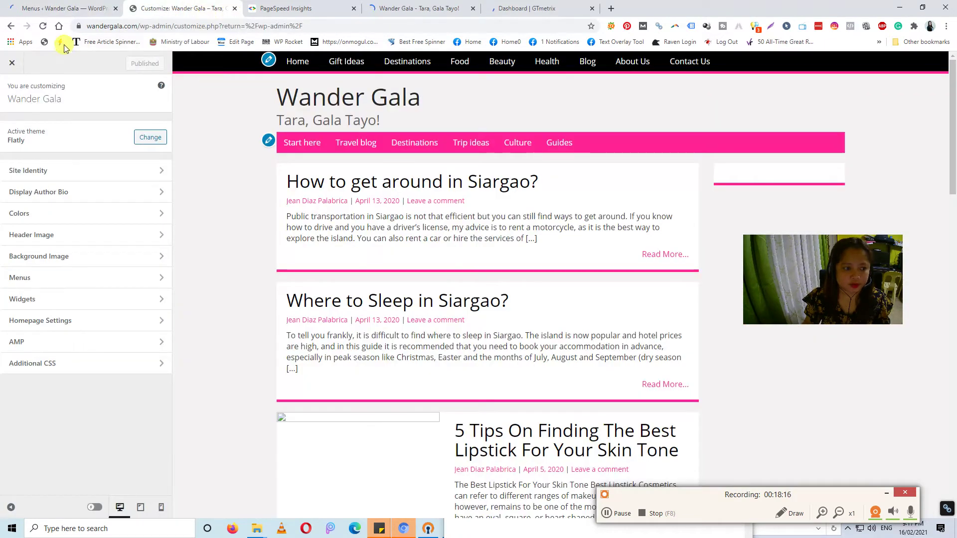
left_click(12, 64)
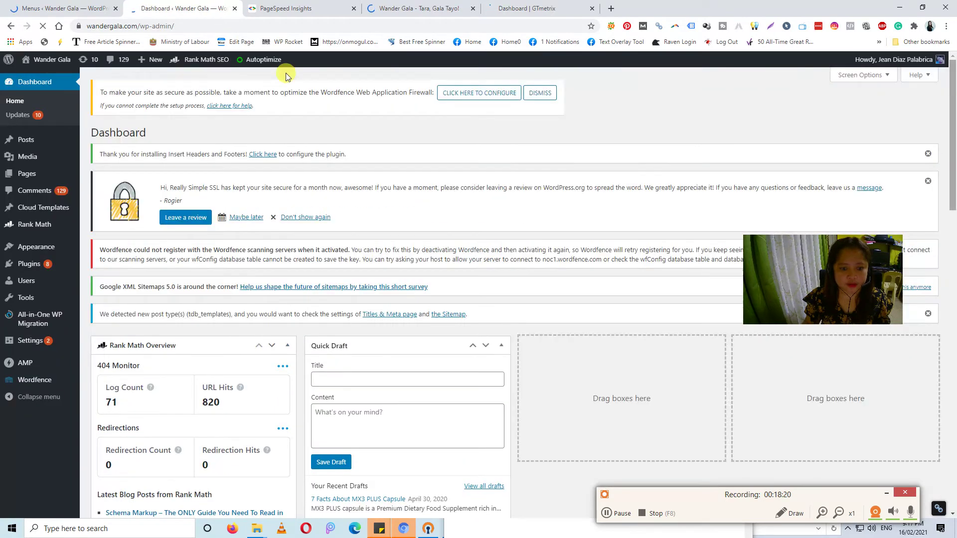
key("ctrl+Tab")
key("ctrl+shift+Tab")
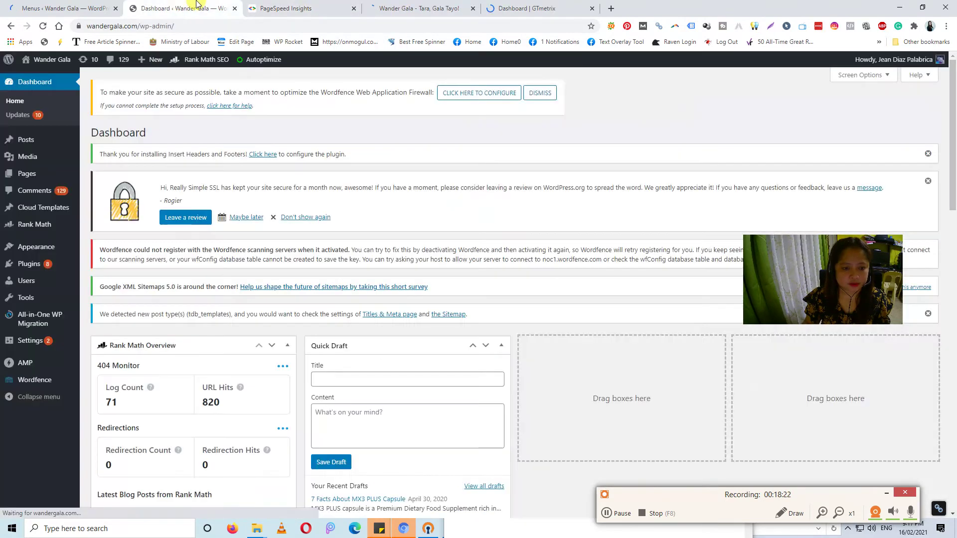
key("ctrl+Tab")
left_click(648, 115)
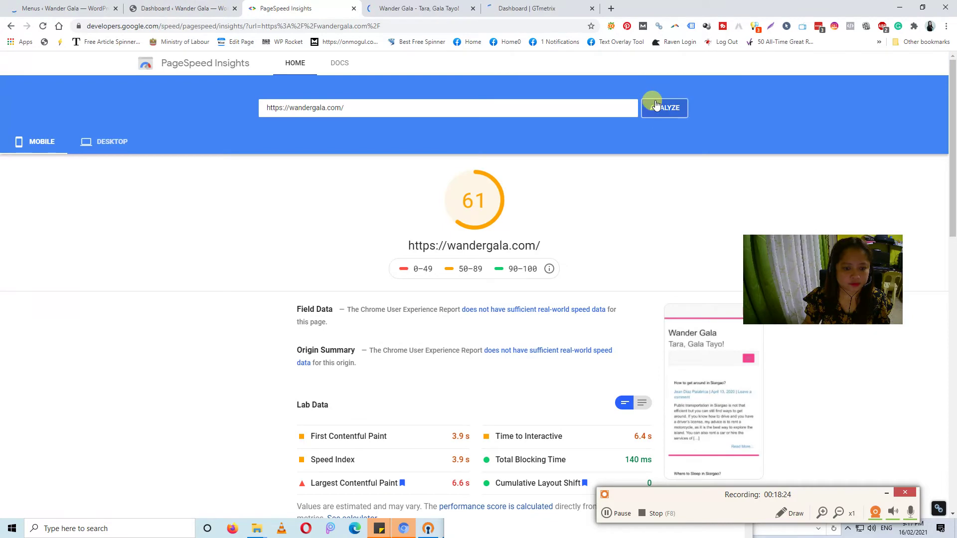
left_click(232, 10)
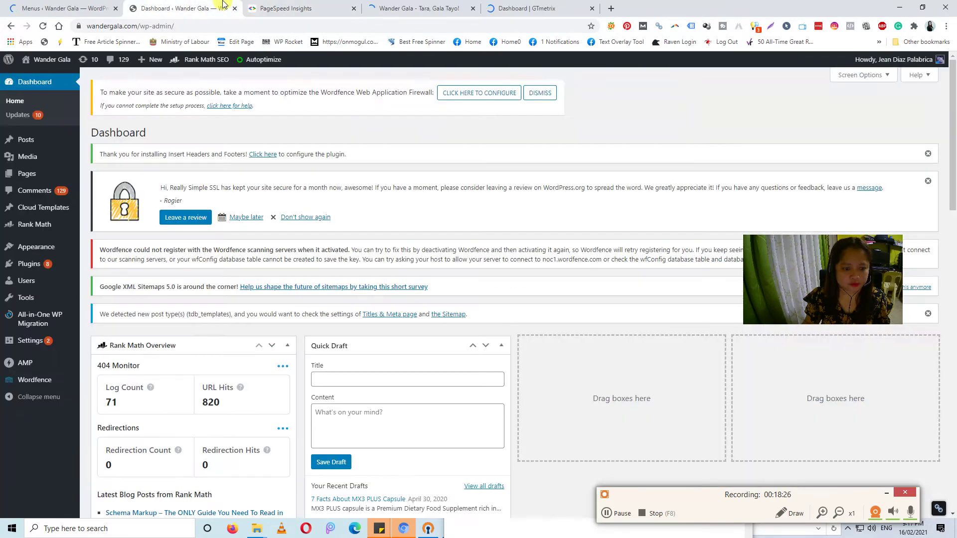
left_click(253, 5)
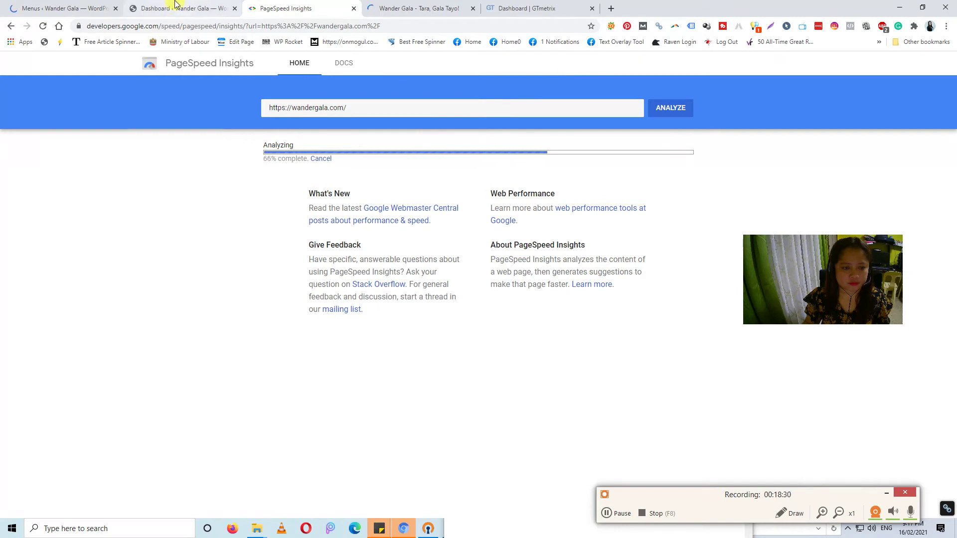
left_click(230, 9)
left_click(257, 4)
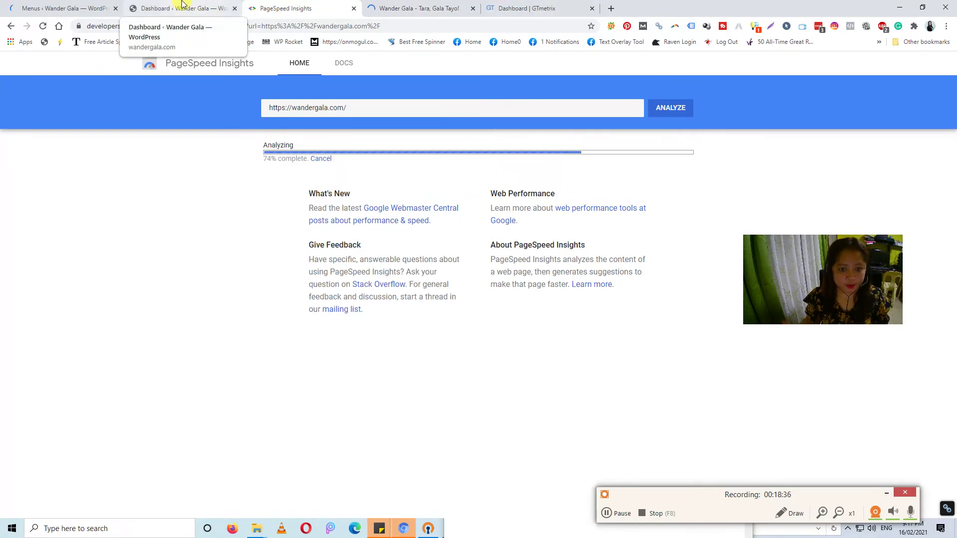
left_click(201, 4)
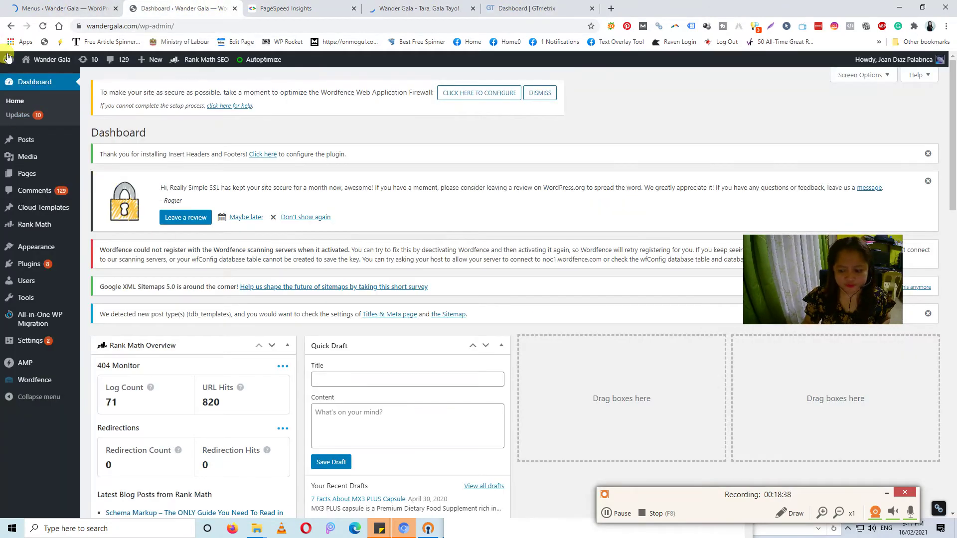
Step: Review the Main Menu items on the Menus page and compare them with the header menus on the live homepage
left_click(64, 9)
scroll(390, 351, "down", 3)
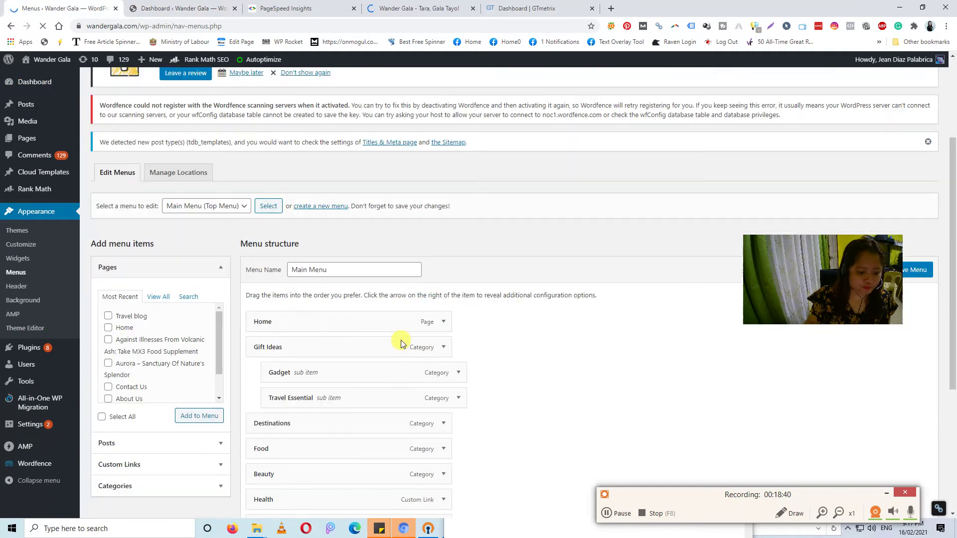
scroll(402, 345, "down", 3)
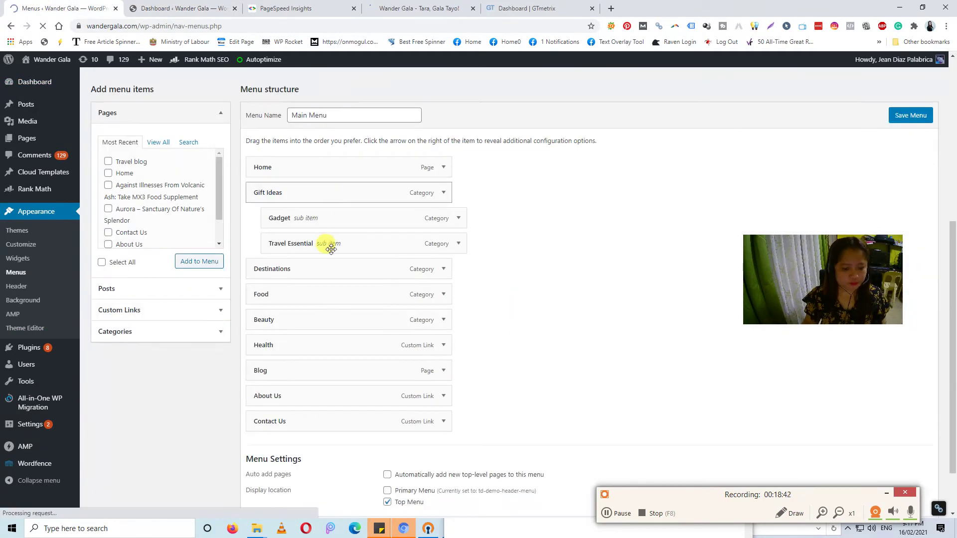
scroll(348, 269, "down", 2)
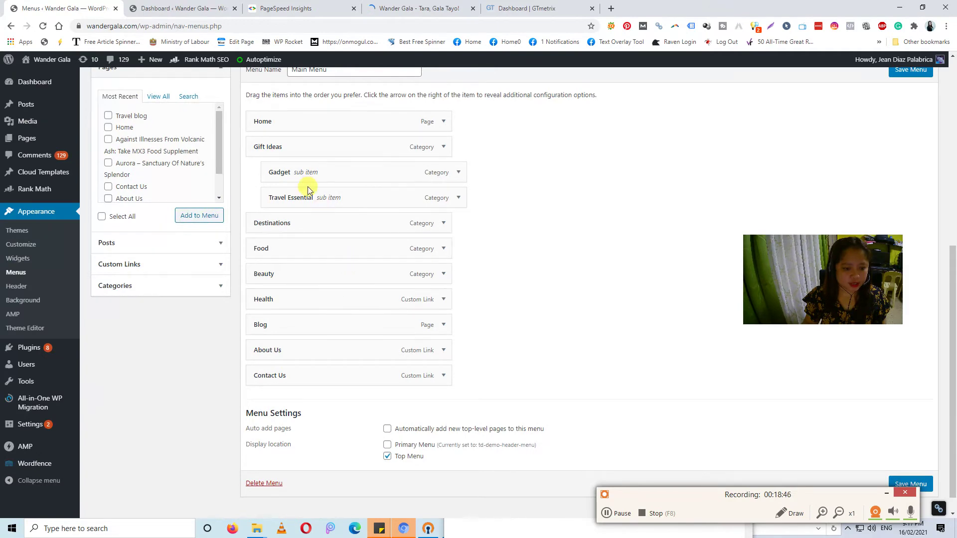
left_click(218, 6)
left_click(287, 7)
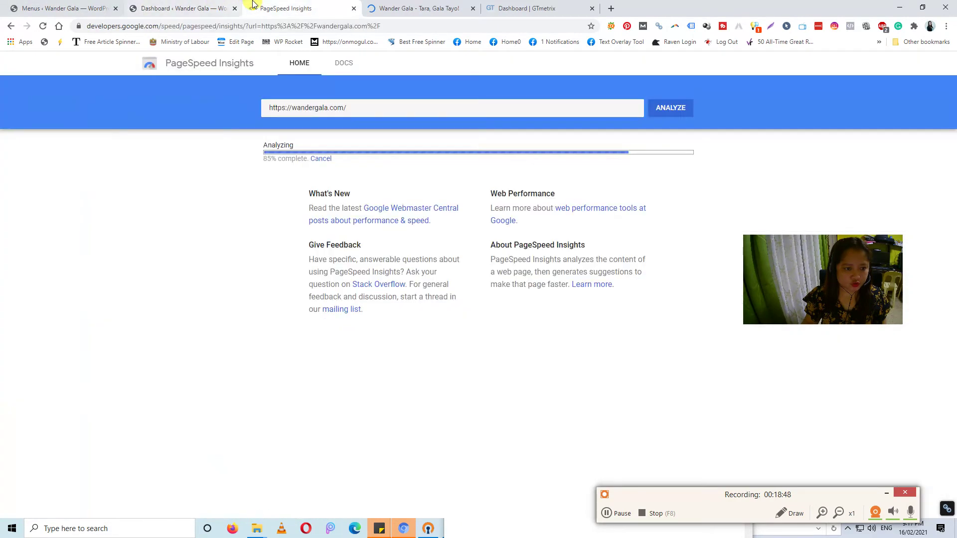
left_click(404, 7)
mouse_move(227, 84)
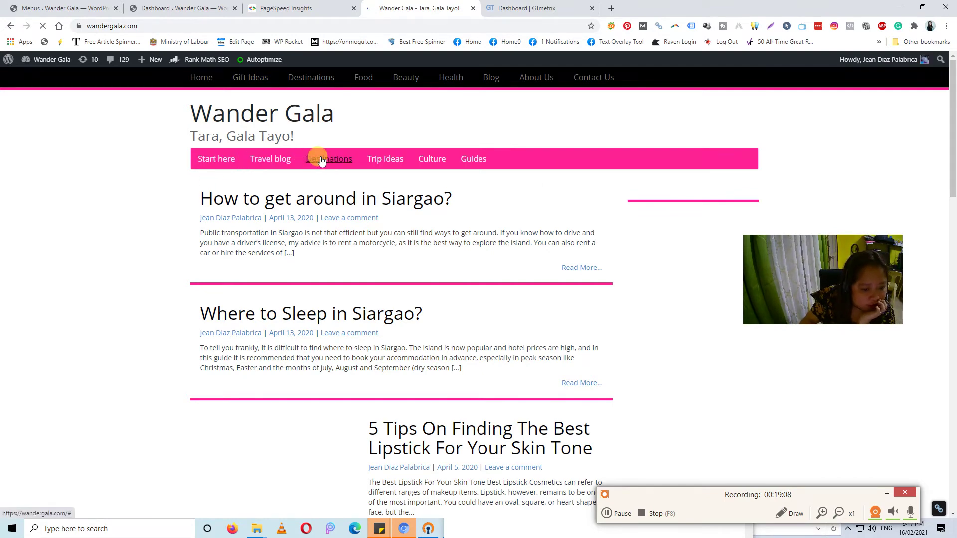
Step: Remove the Destinations and Food categories from the Main Menu in the Menus admin page
left_click(180, 8)
left_click(105, 5)
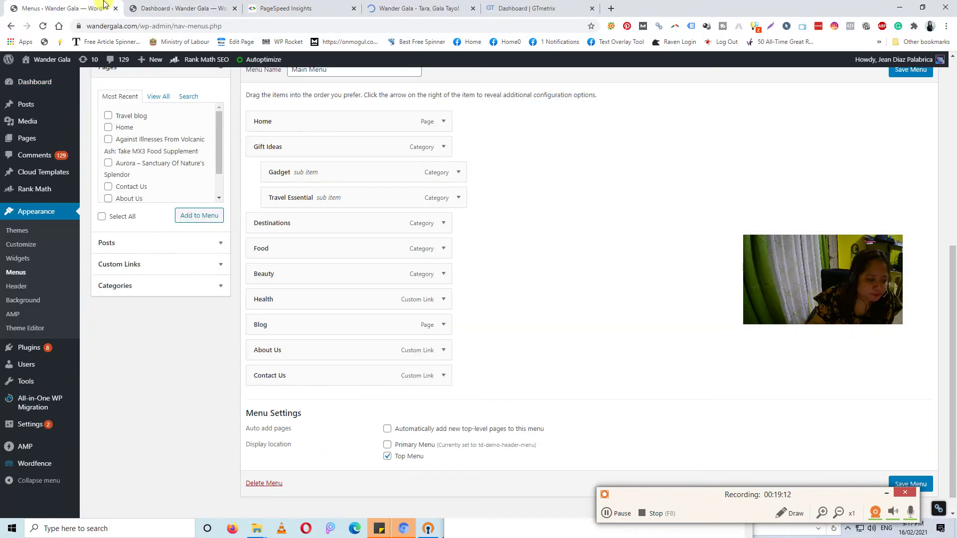
scroll(504, 374, "up", 2)
scroll(382, 257, "down", 2)
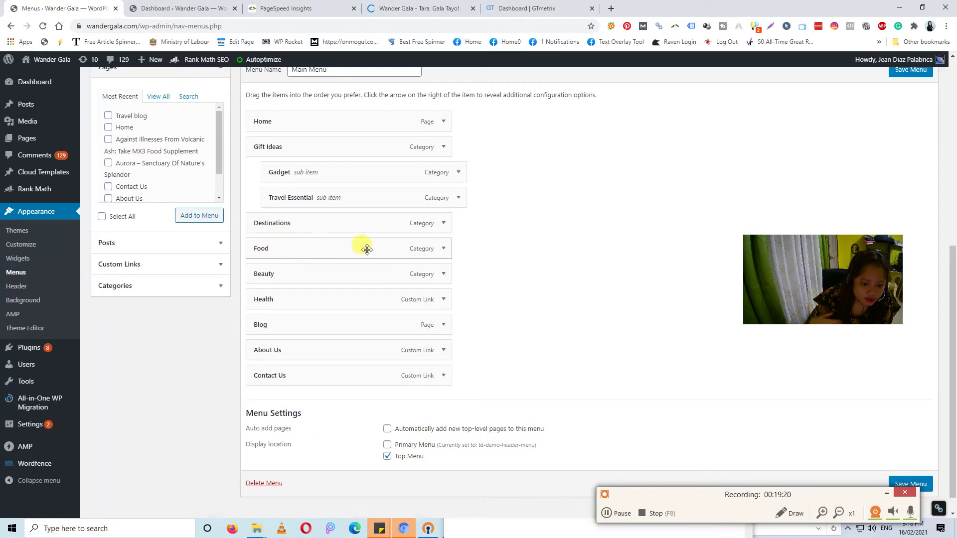
left_click(443, 223)
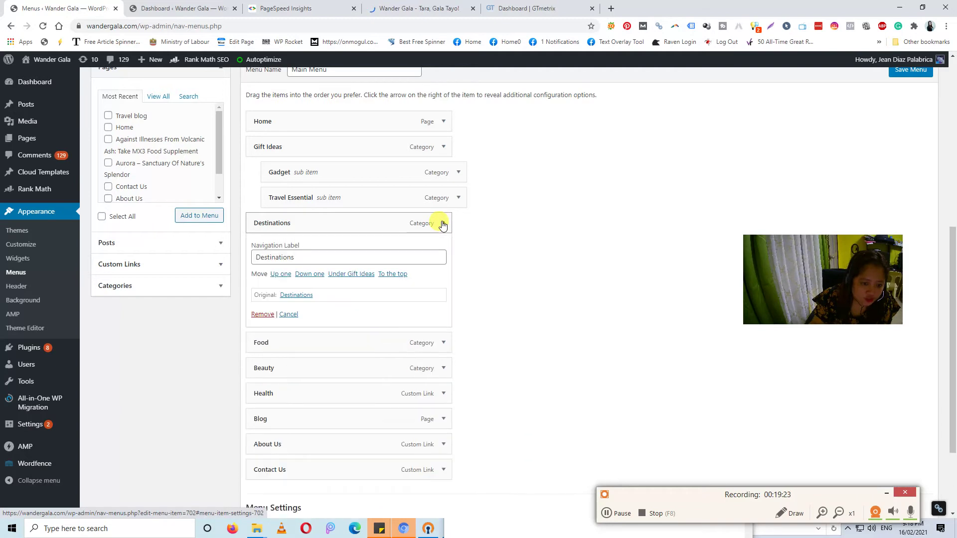
left_click(263, 314)
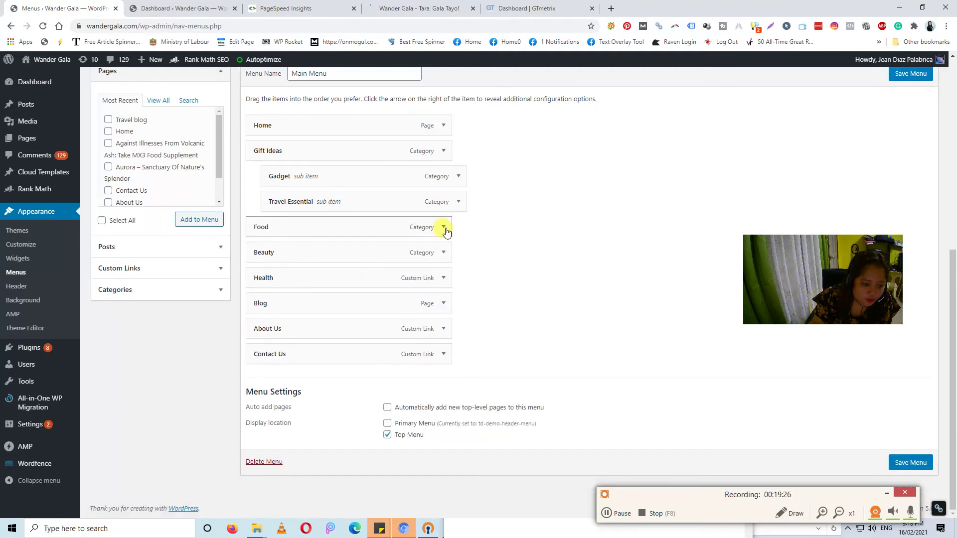
left_click(443, 227)
left_click(258, 315)
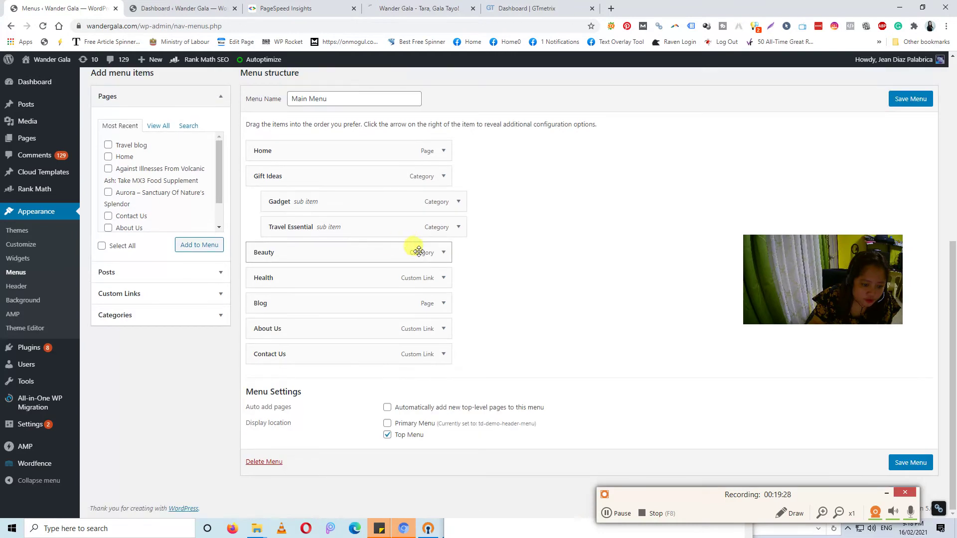
Step: Remove the Beauty and Health items from the Main Menu and save the menu
left_click(440, 254)
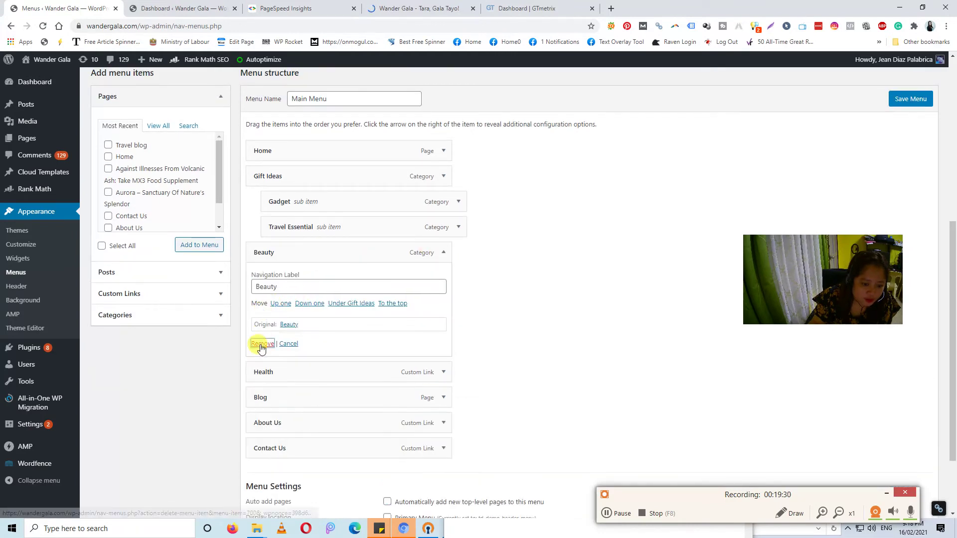
left_click(259, 342)
left_click(442, 277)
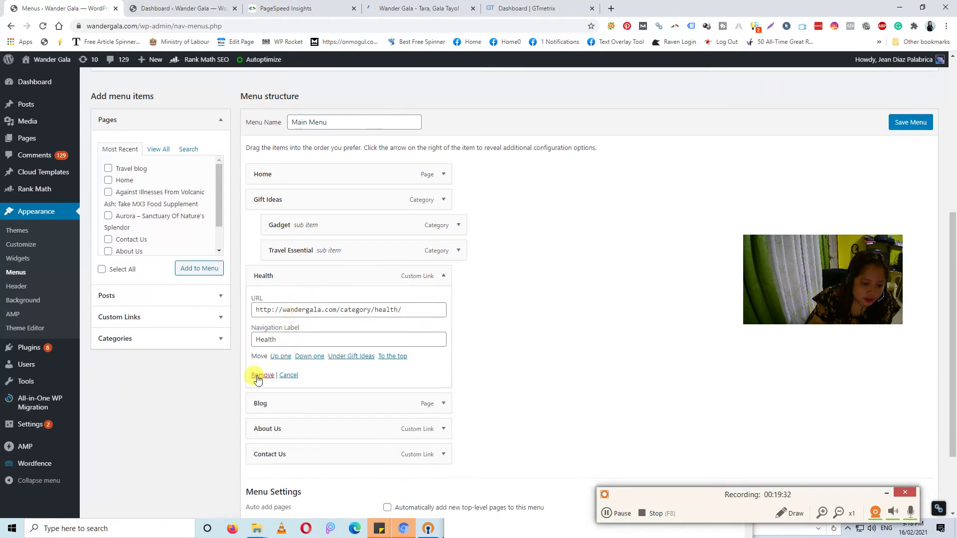
left_click(258, 379)
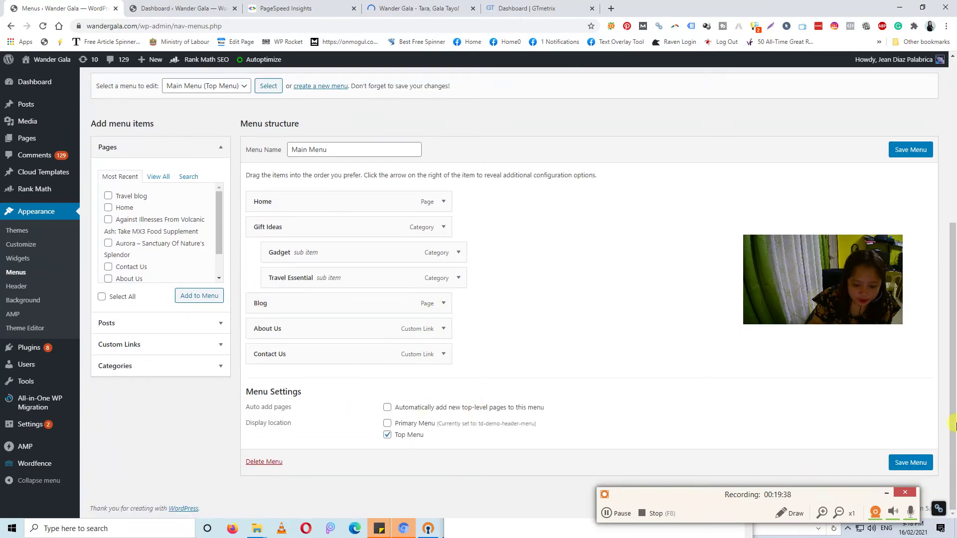
left_click(904, 465)
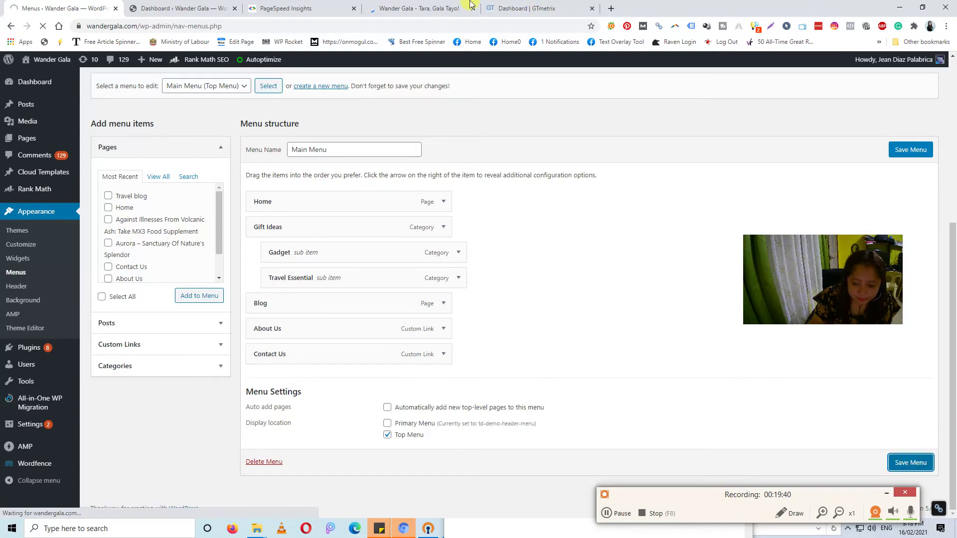
Step: Reload the live wandergala.com homepage to check its top menu
left_click(143, 6)
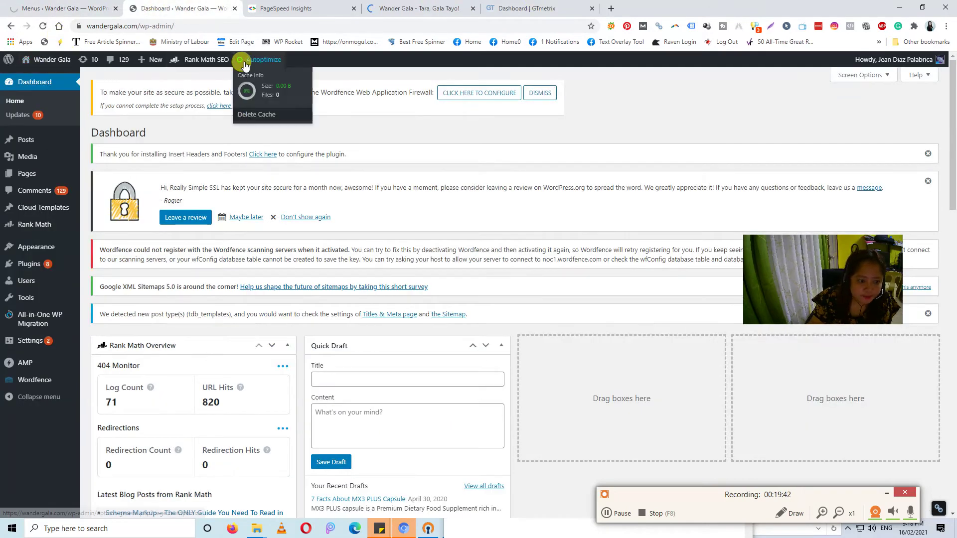
left_click(297, 5)
left_click(393, 8)
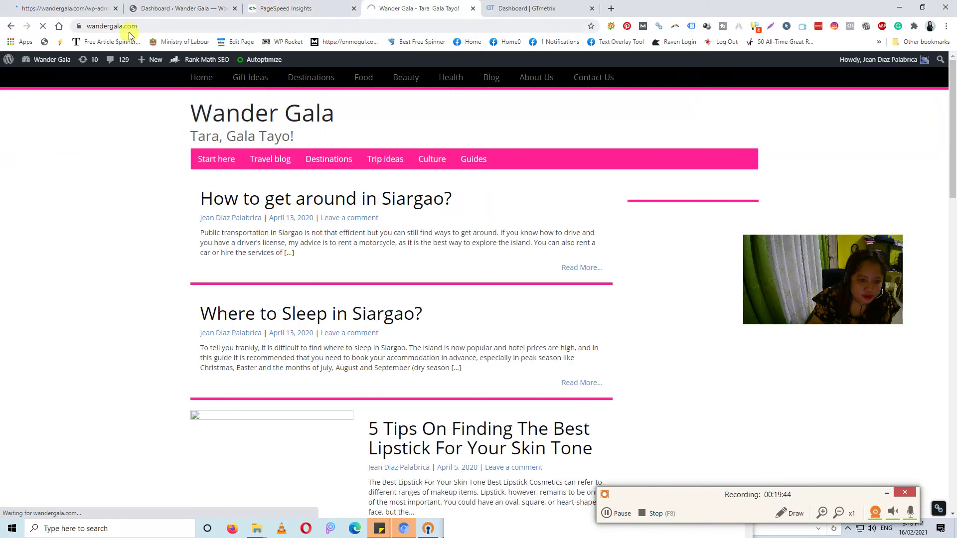
left_click(372, 20)
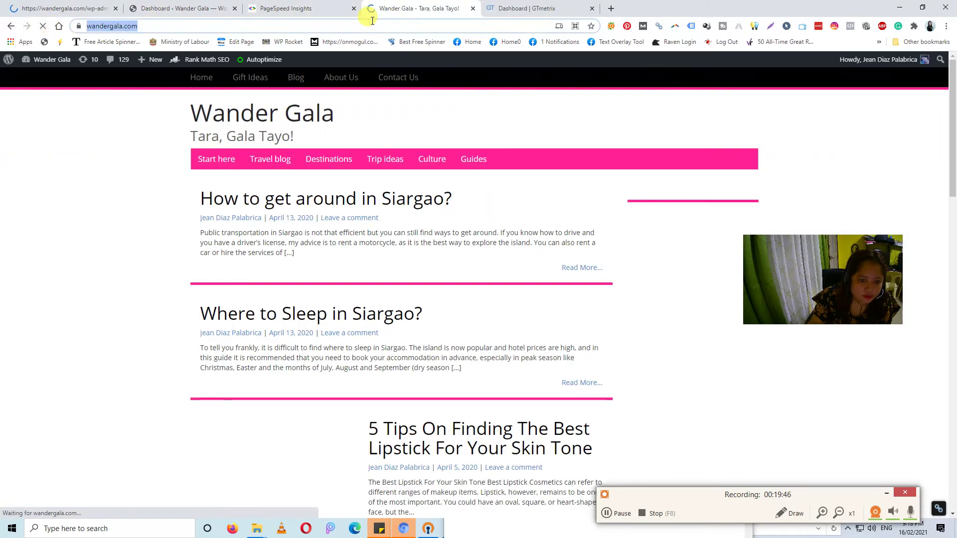
key("Return")
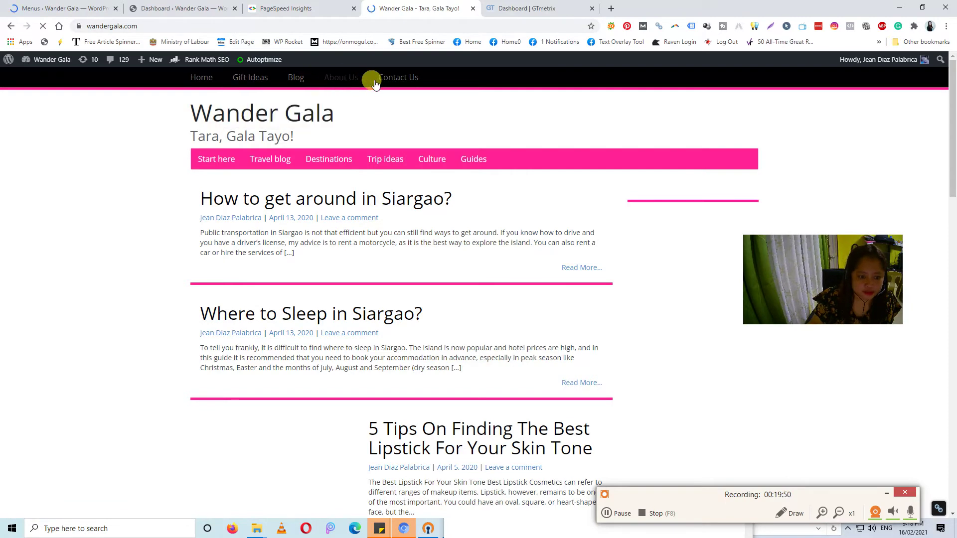
Step: Remove the Gadget and Travel Essential sub-items under Gift Ideas from the Main Menu and save the menu
left_click(149, 5)
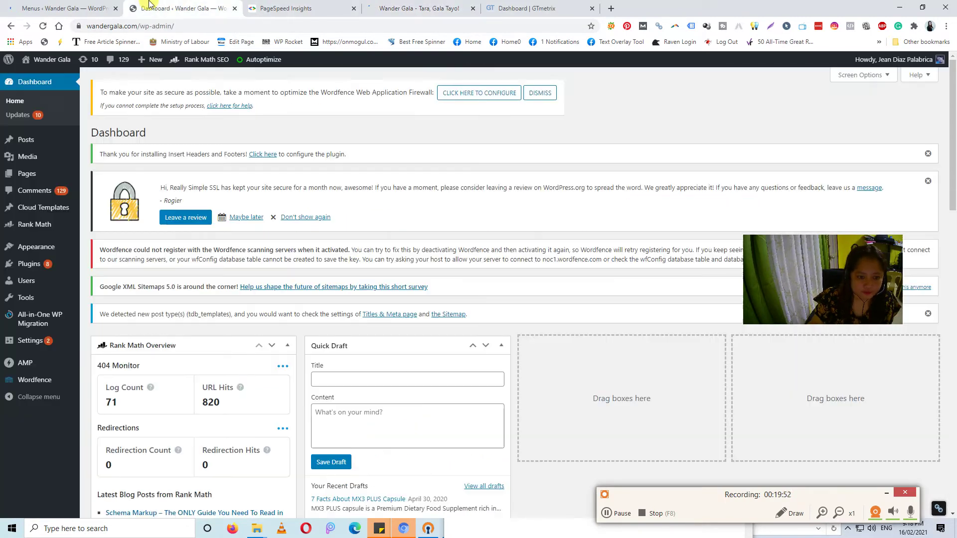
left_click(74, 8)
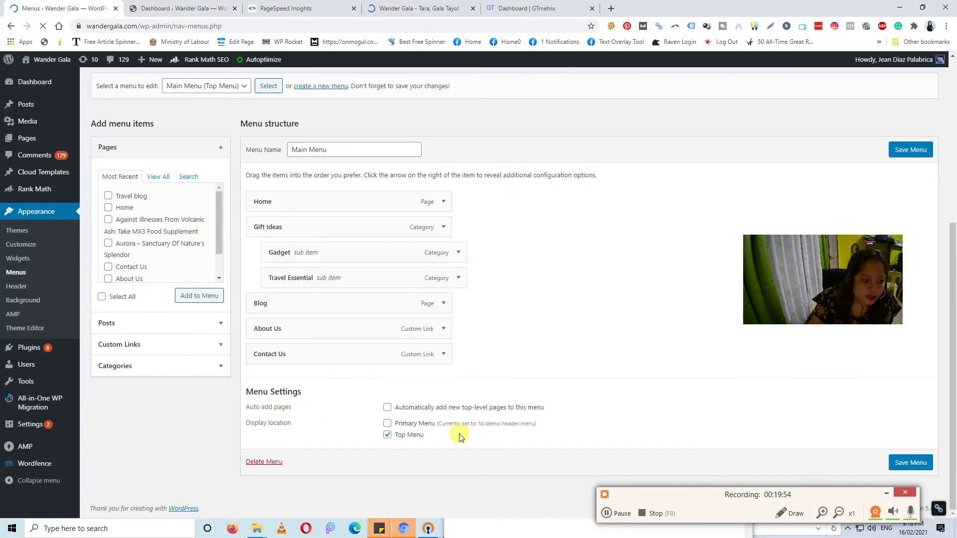
scroll(355, 409, "down", 5)
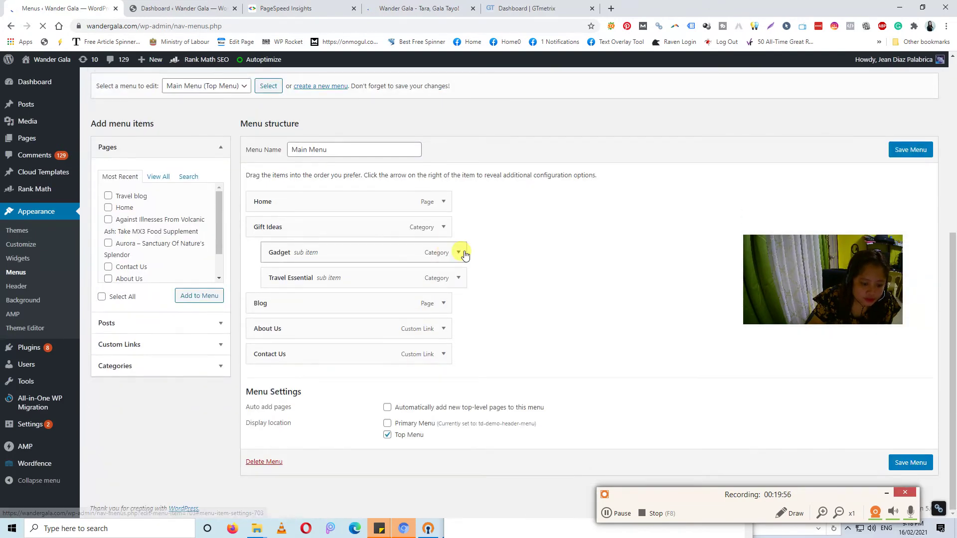
left_click(461, 253)
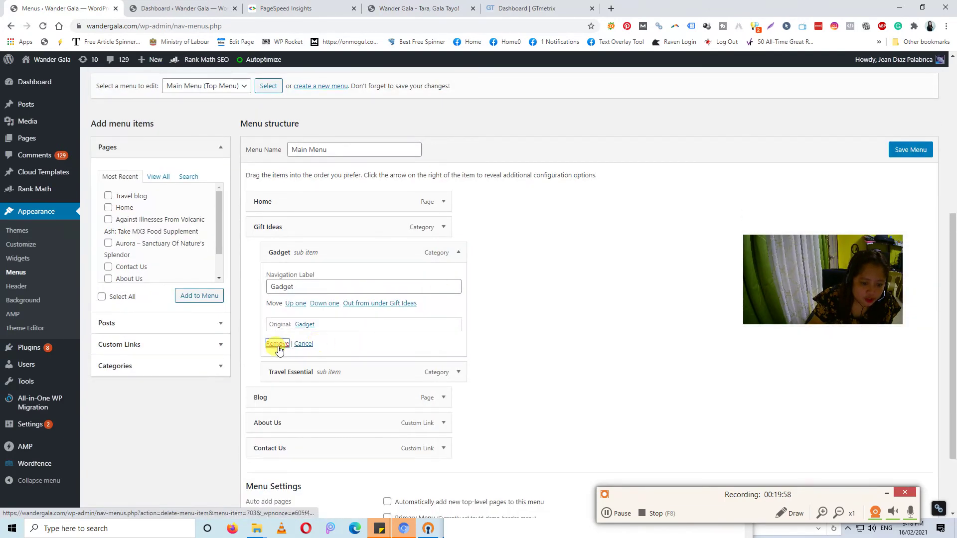
left_click(273, 343)
left_click(457, 278)
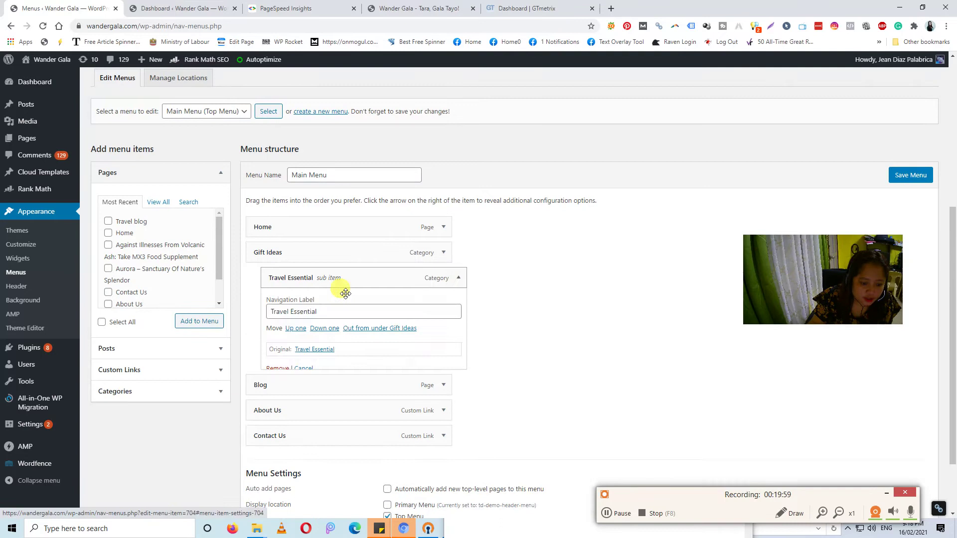
left_click(273, 368)
left_click(443, 277)
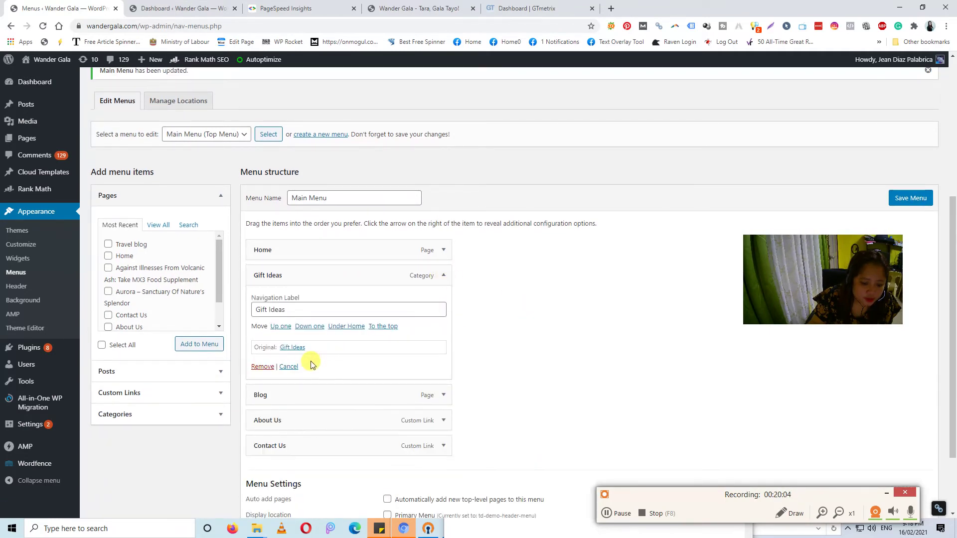
left_click(289, 367)
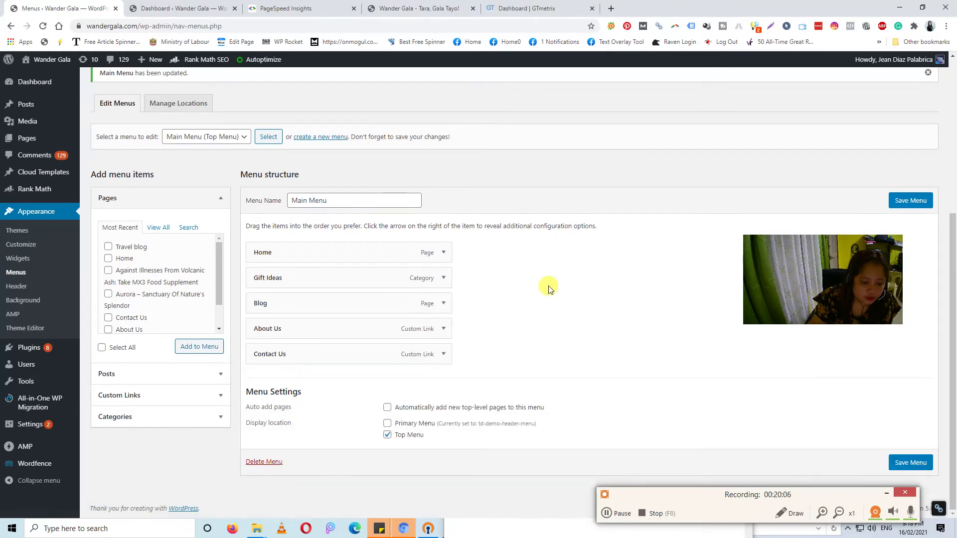
left_click(910, 462)
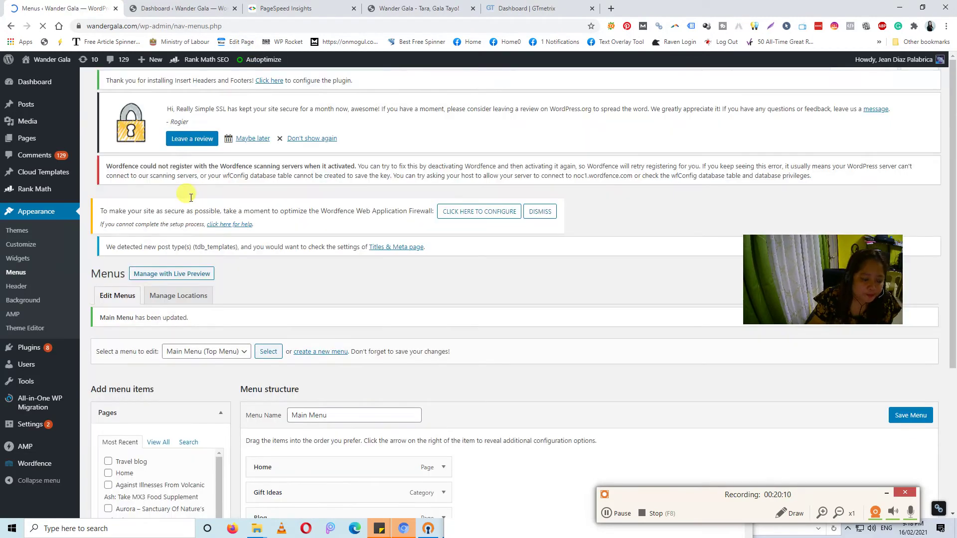
Step: Switch the menu being edited to td-demo-header-menu
scroll(408, 295, "down", 5)
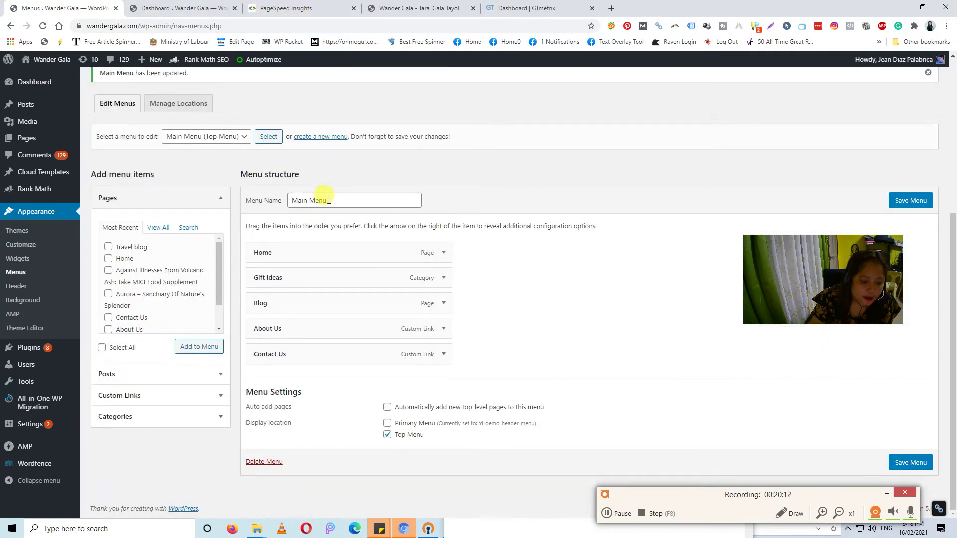
left_click(323, 200)
left_click(227, 137)
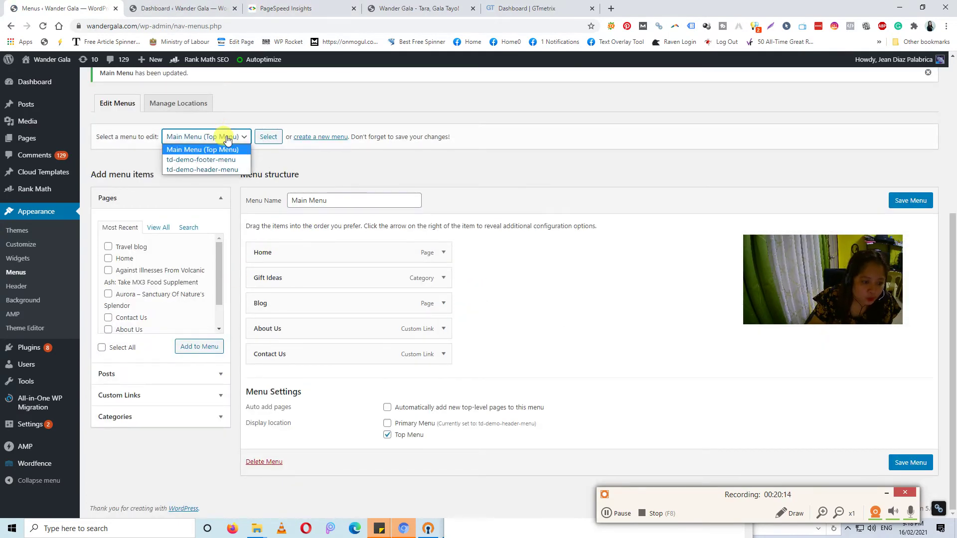
left_click(229, 170)
left_click(267, 140)
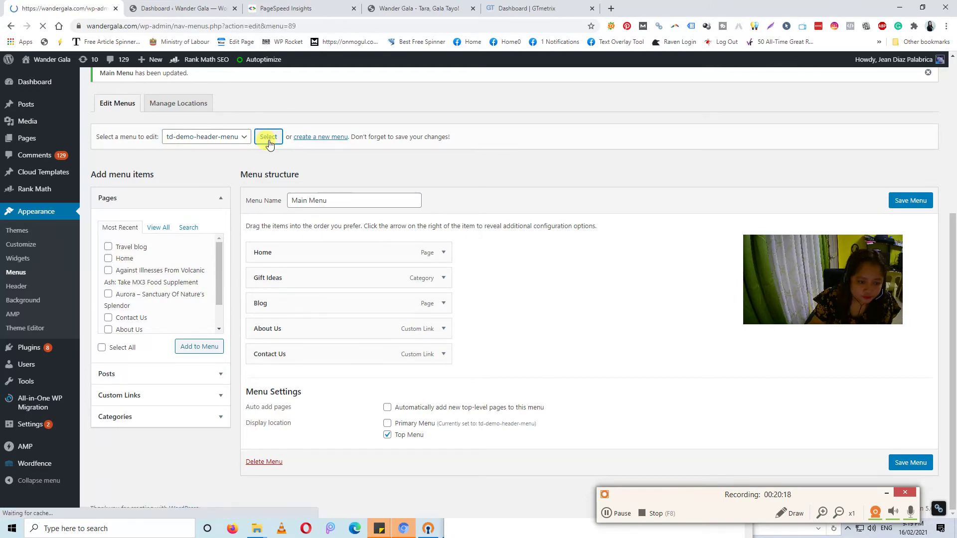
Step: Remove the Start here, Travel blog and Destinations items from td-demo-header-menu
scroll(379, 299, "down", 4)
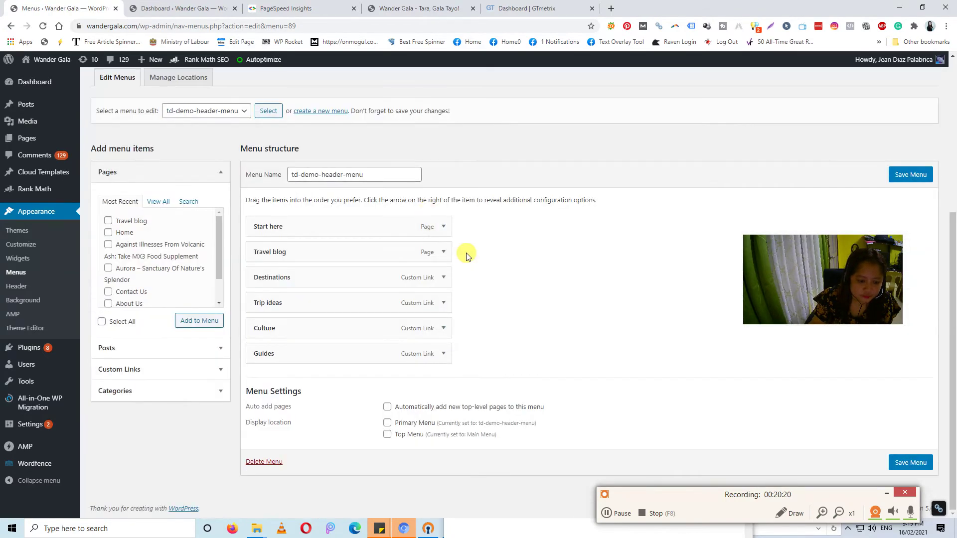
left_click(442, 226)
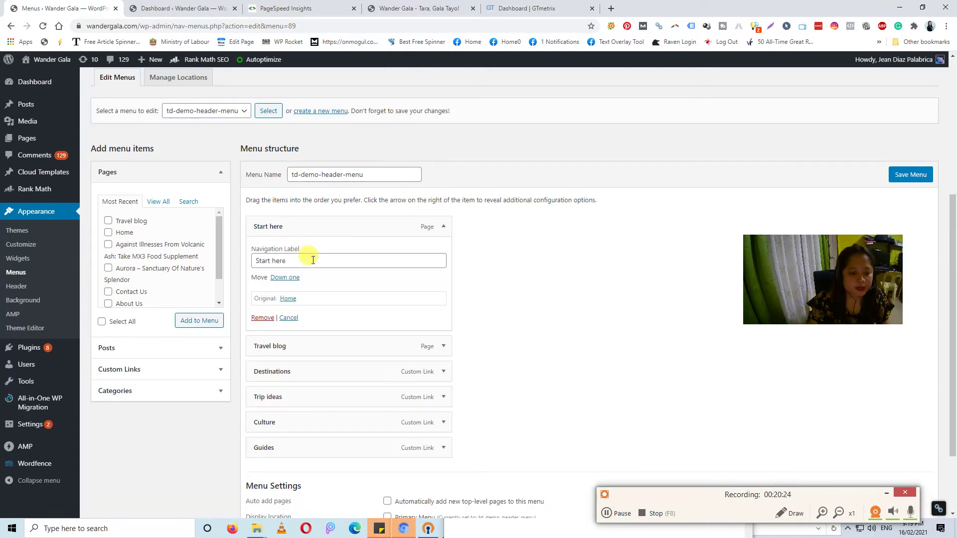
left_click(262, 317)
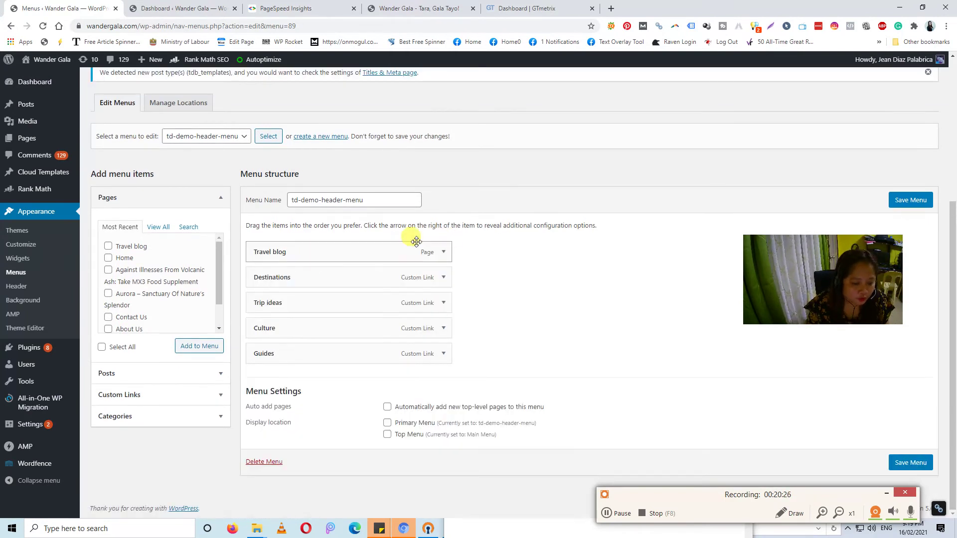
left_click(443, 252)
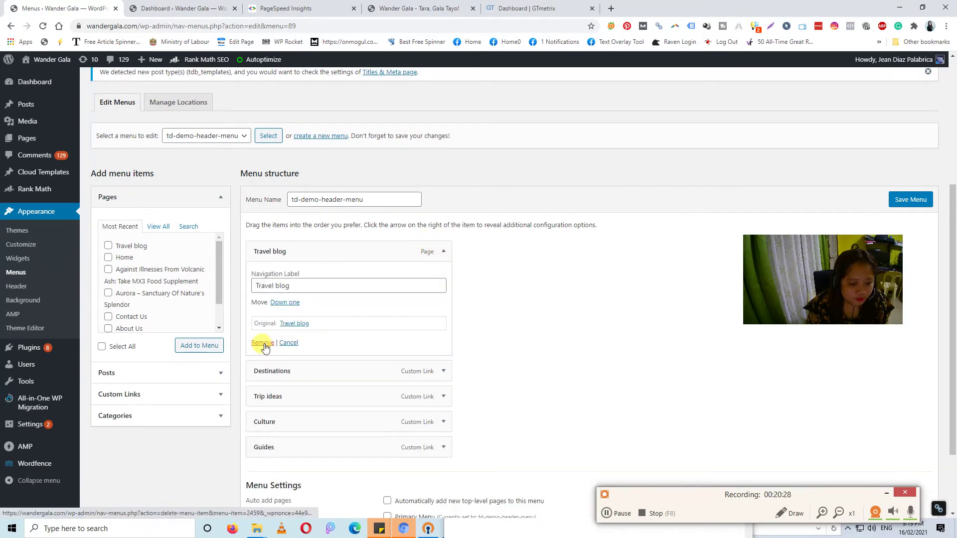
left_click(262, 343)
left_click(443, 278)
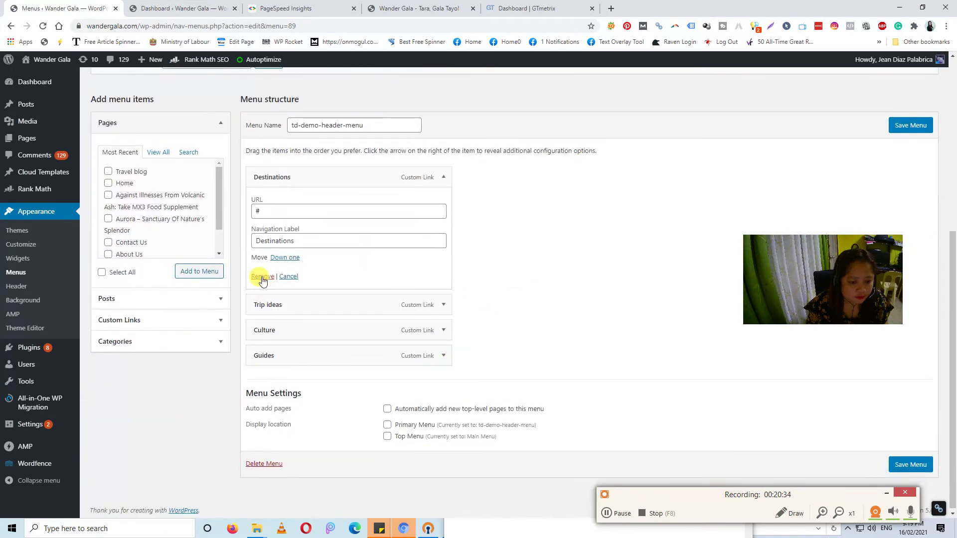
left_click(262, 276)
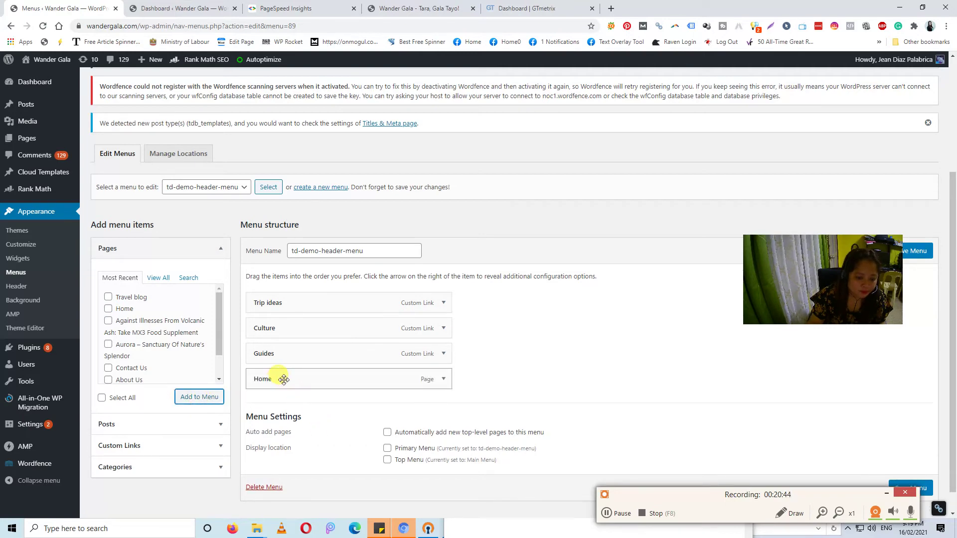
Step: Move Home to the first position in td-demo-header-menu and remove the Trip ideas, Culture and Guides items
left_click_drag(277, 377, 277, 287)
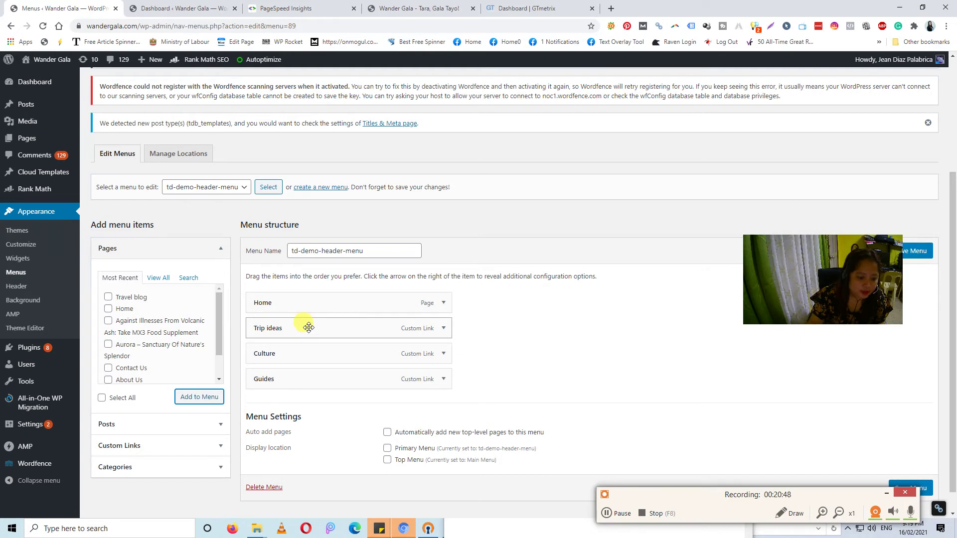
left_click(441, 328)
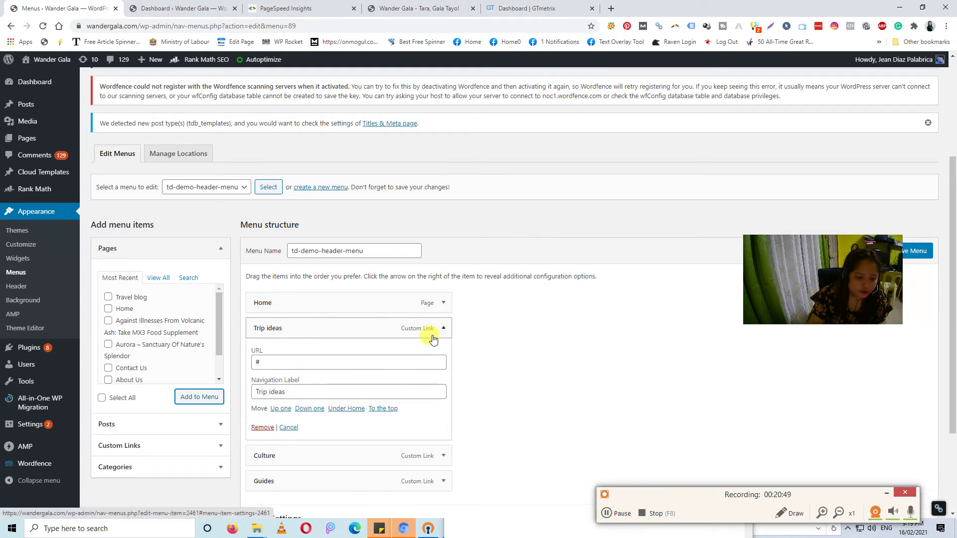
left_click(263, 427)
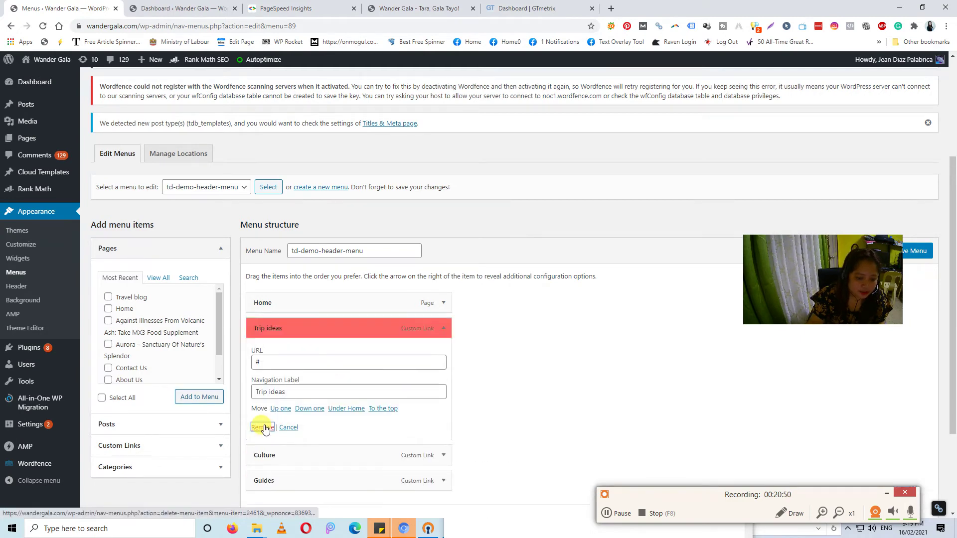
left_click(443, 328)
left_click(262, 428)
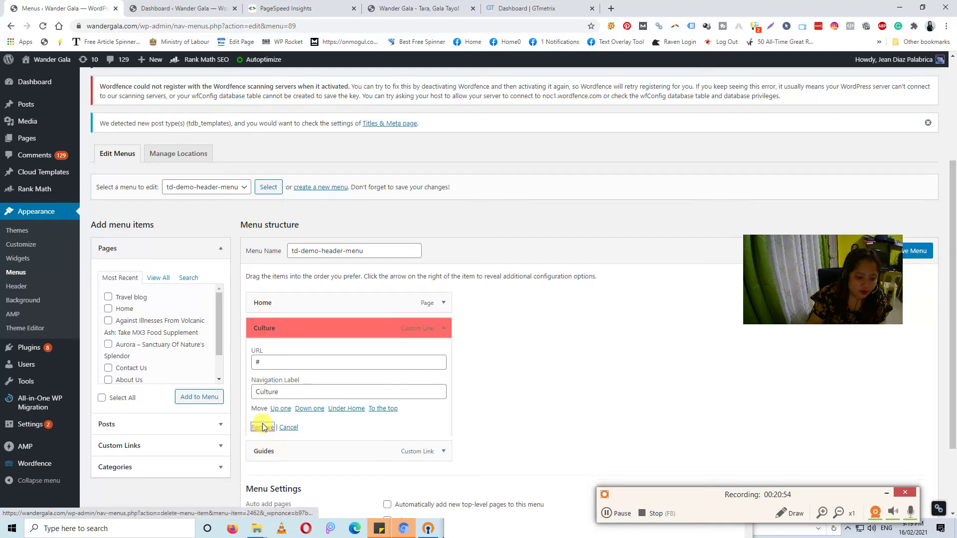
left_click(443, 336)
left_click(261, 434)
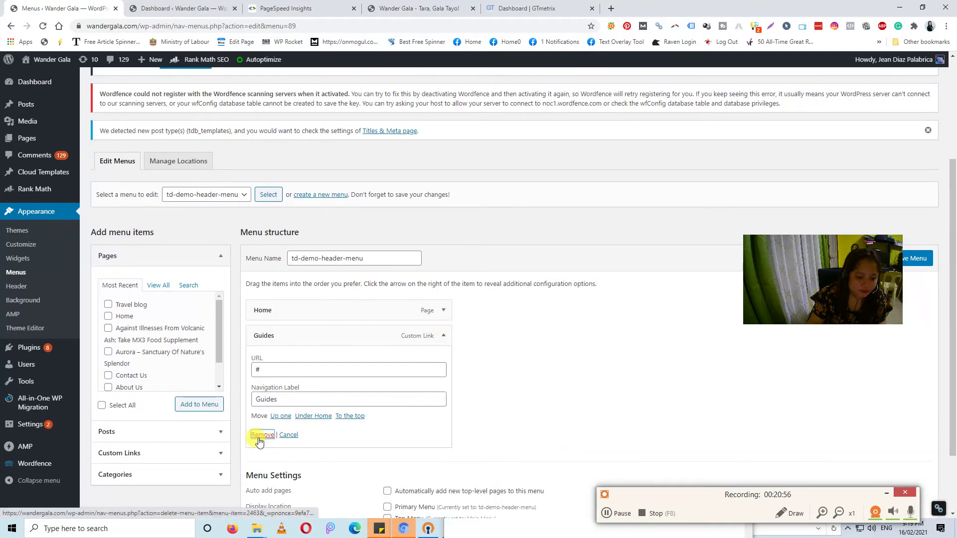
Step: Add the Destinations, Tips & Tricks, Travel Essential, Beach, Beauty, Food, News and Gadget categories to td-demo-header-menu and save the menu
scroll(188, 357, "down", 1)
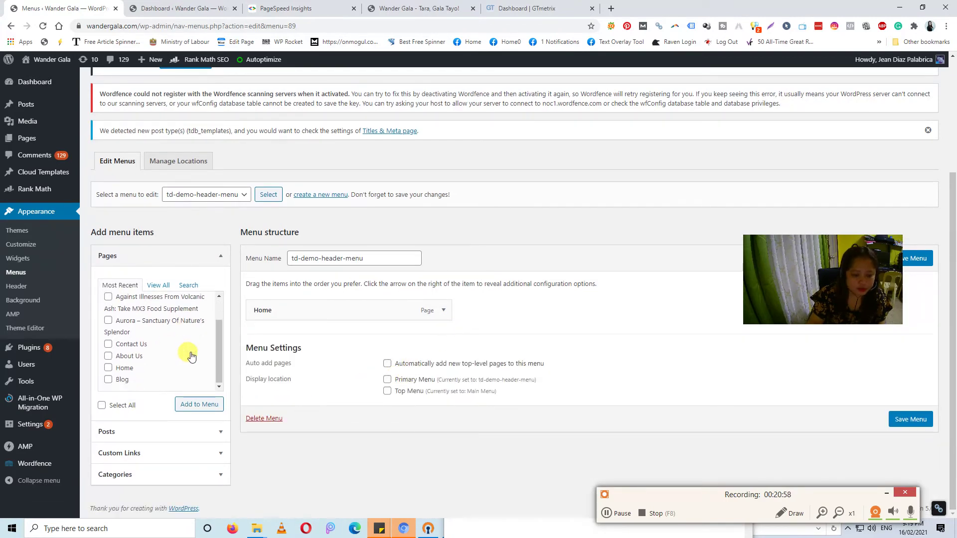
left_click(190, 474)
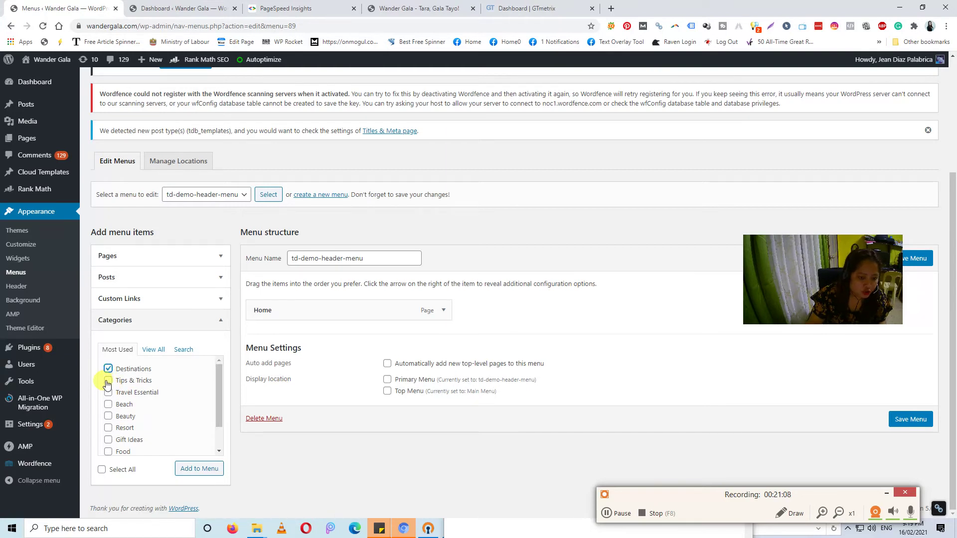
scroll(120, 438, "down", 1)
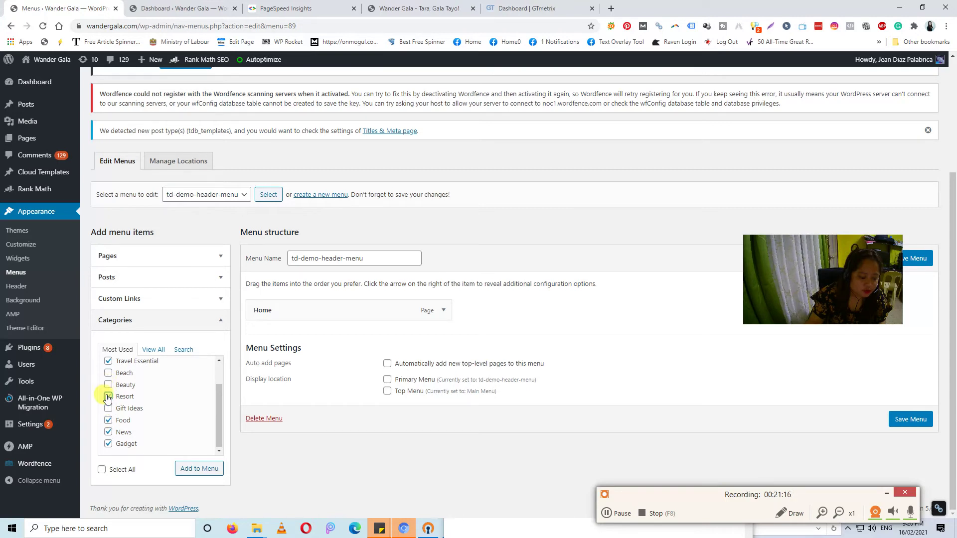
scroll(114, 423, "up", 1)
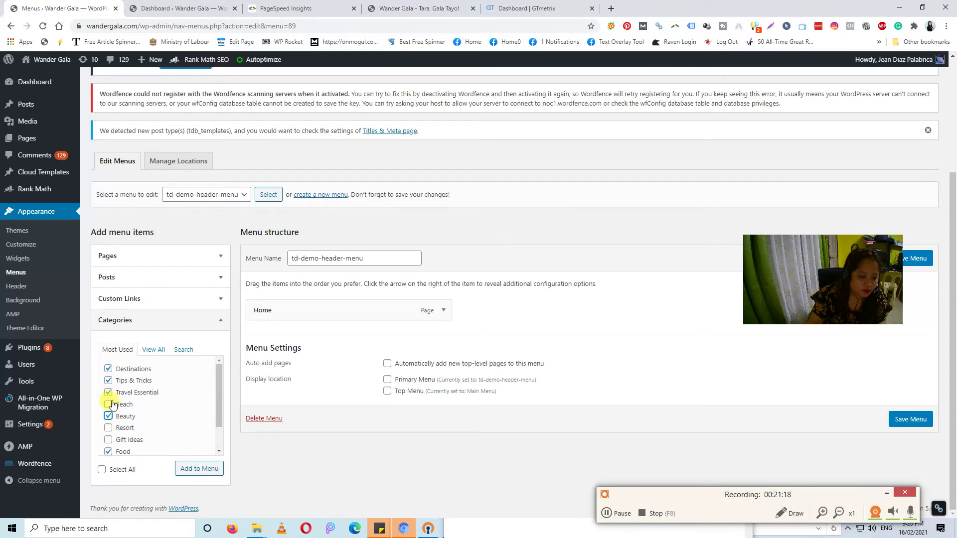
left_click(109, 402)
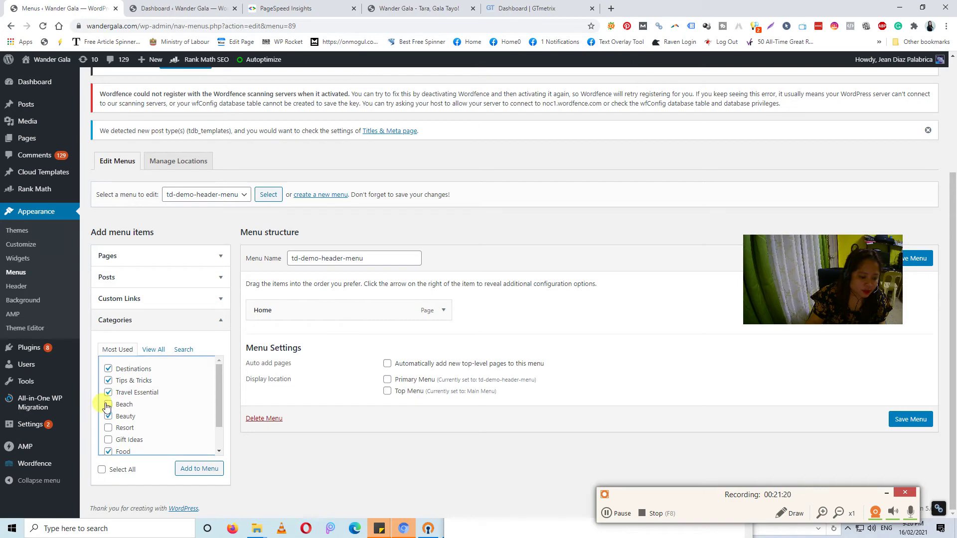
left_click(109, 393)
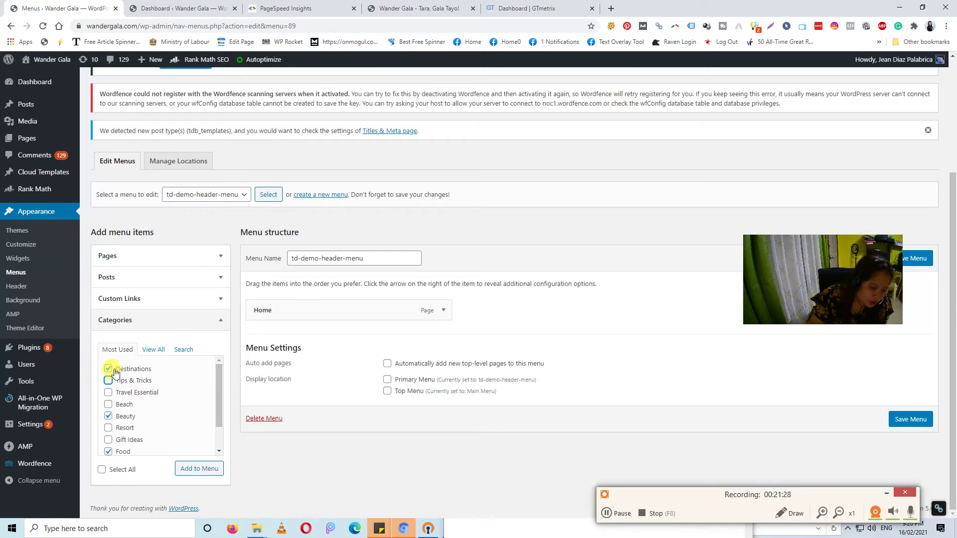
scroll(138, 429, "down", 2)
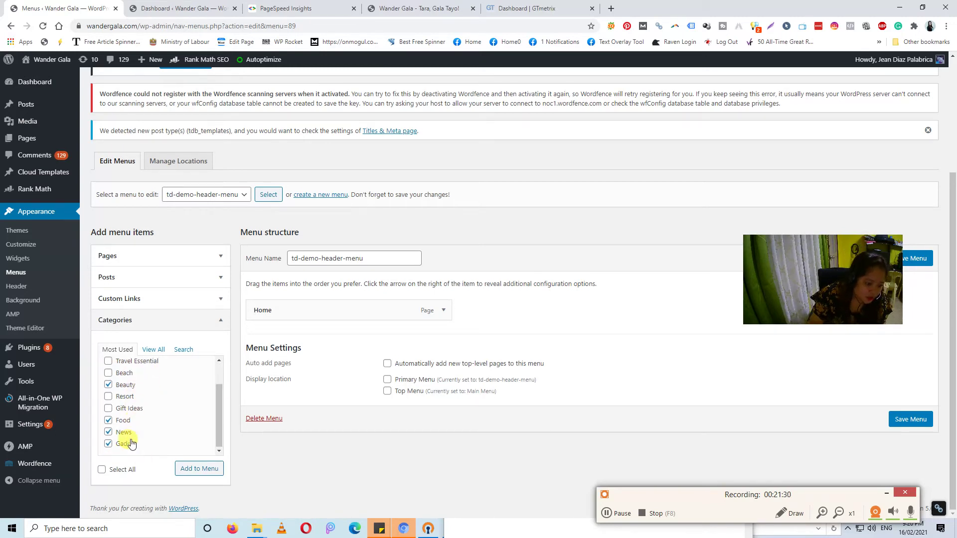
left_click(125, 444)
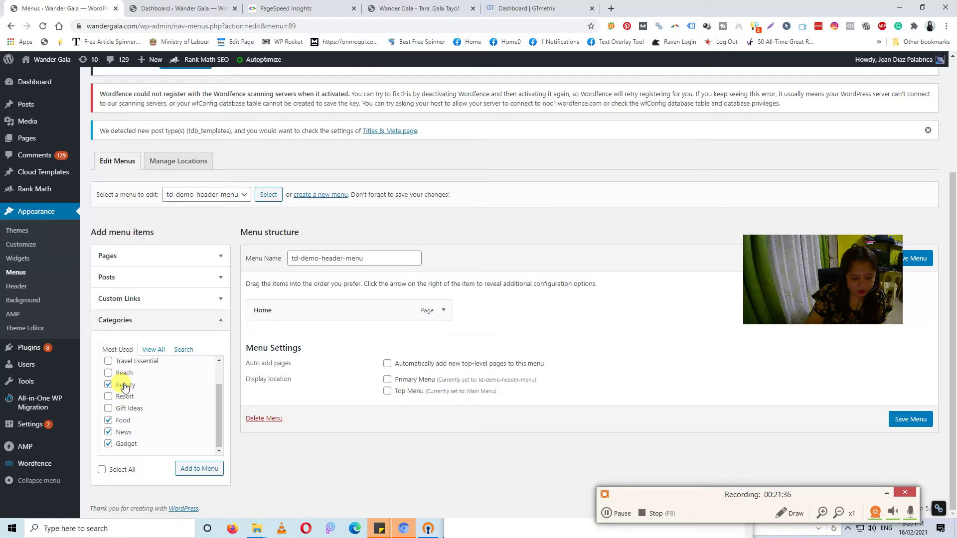
scroll(124, 388, "up", 2)
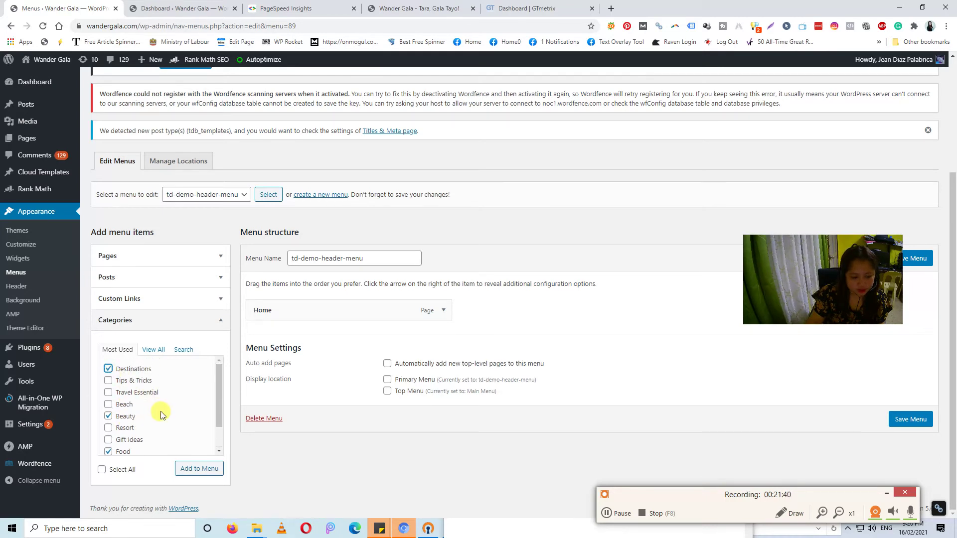
left_click(108, 393)
scroll(132, 427, "down", 2)
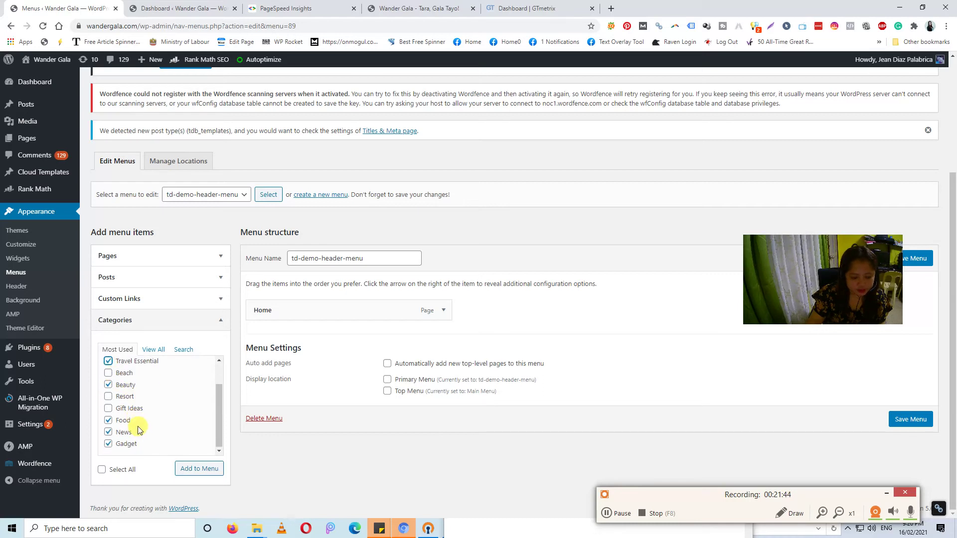
scroll(139, 424, "up", 2)
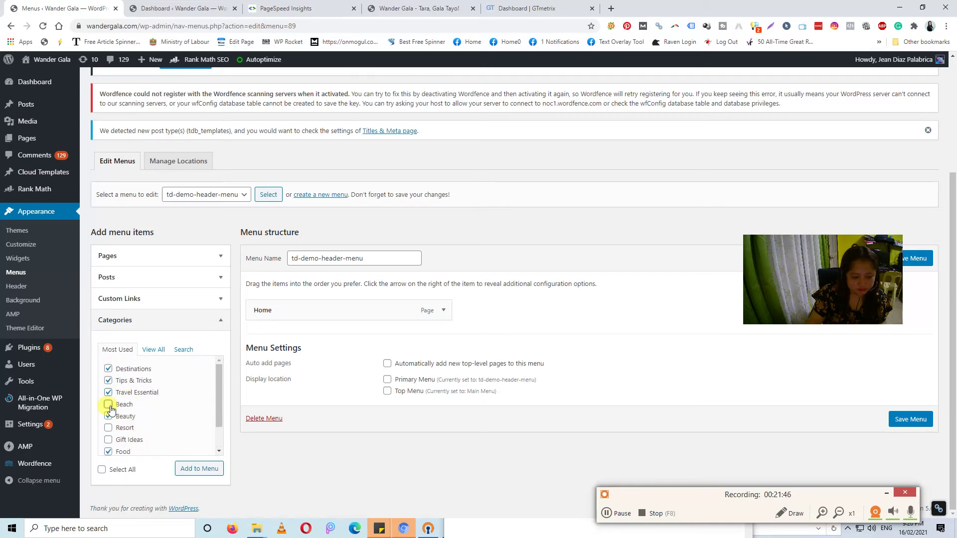
left_click(108, 405)
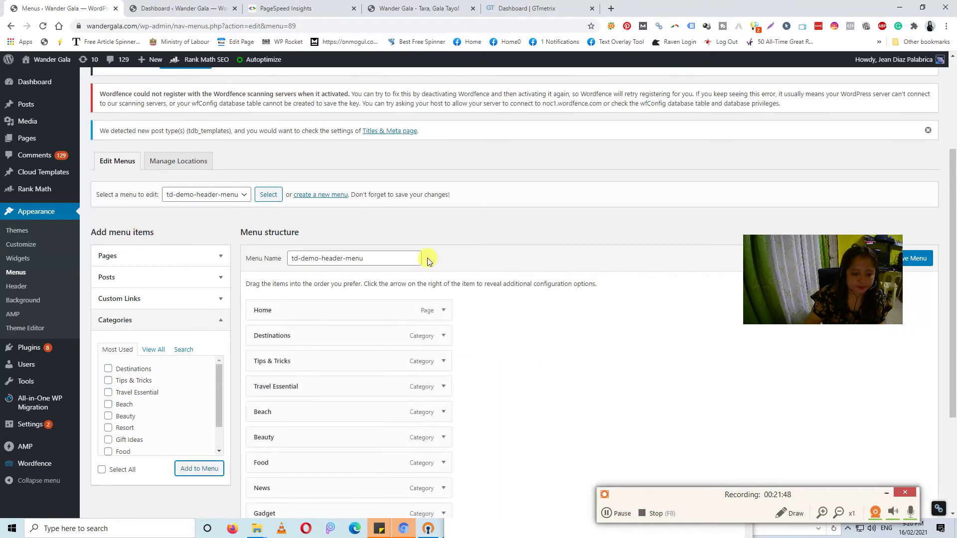
scroll(497, 330, "down", 2)
left_click(910, 159)
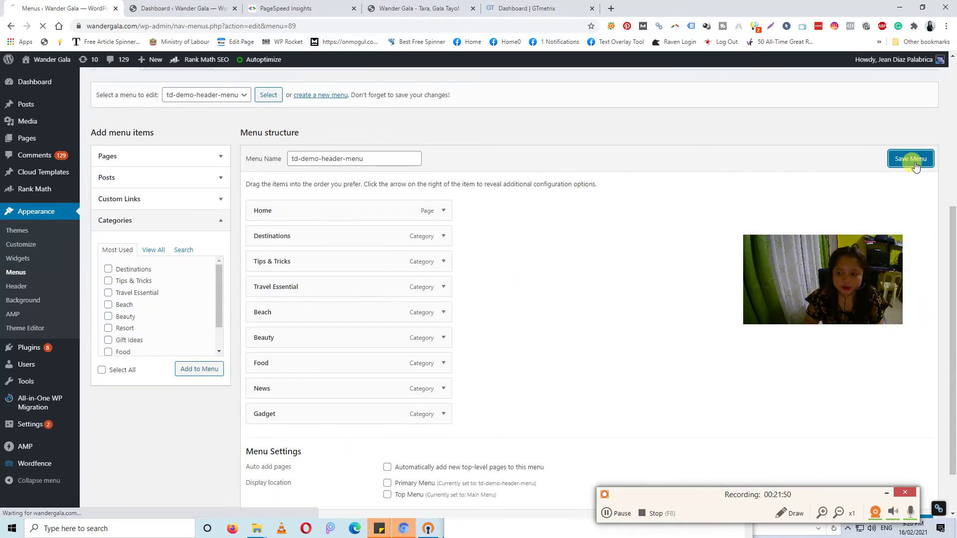
Step: Reload the live wandergala.com homepage to check the header menu below the site title
left_click(309, 8)
left_click(403, 6)
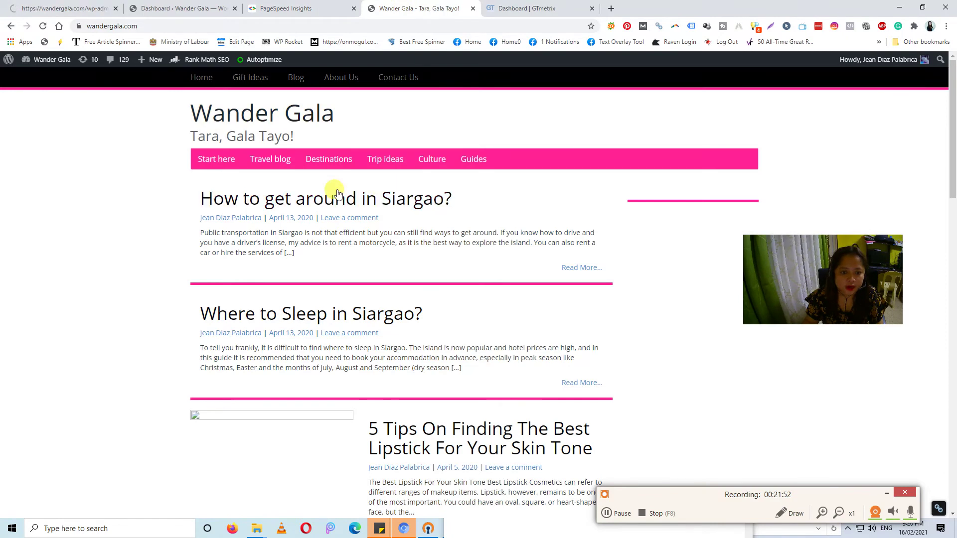
left_click(42, 27)
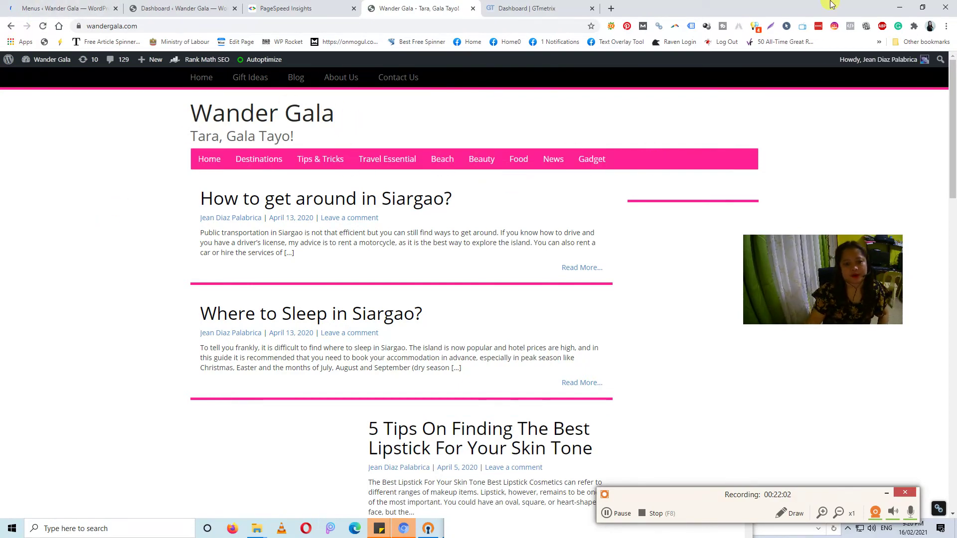
Step: Test the Gadget, Food, Travel Essential and Home links in the live site's header menu
left_click(598, 164)
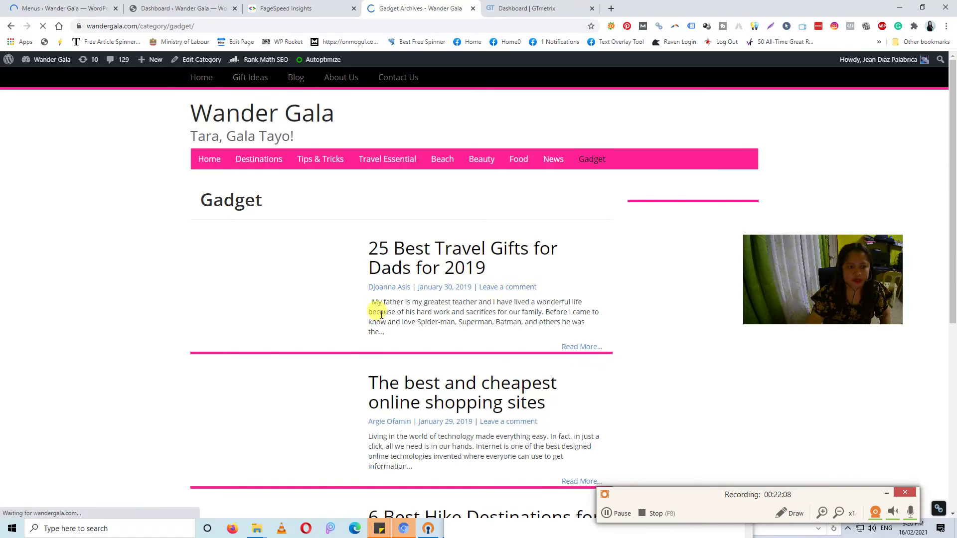
scroll(392, 307, "down", 6)
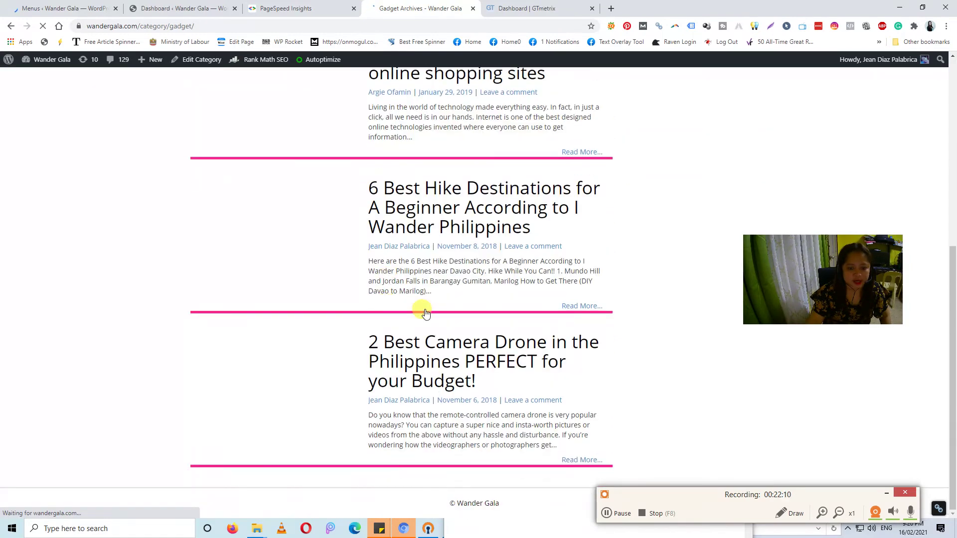
scroll(946, 332, "up", 7)
left_click(519, 161)
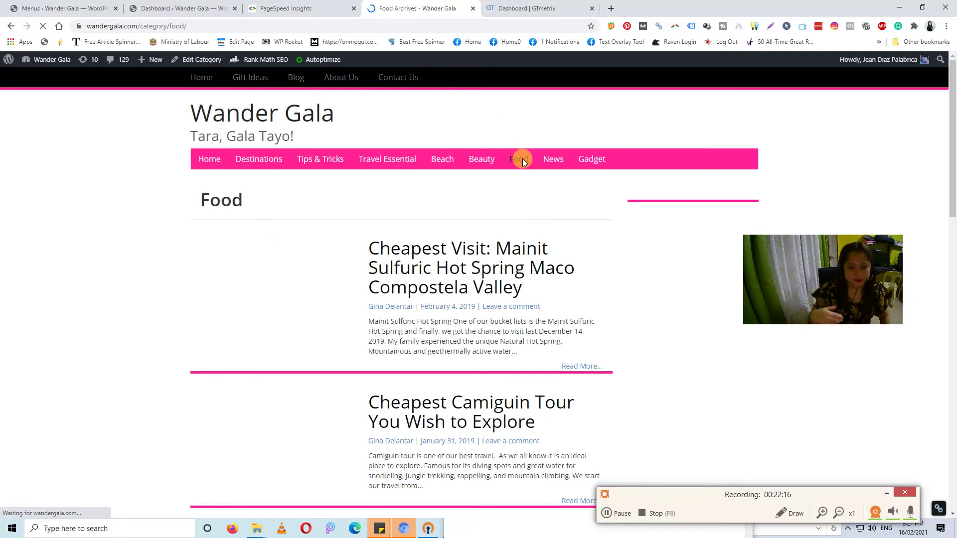
left_click(390, 163)
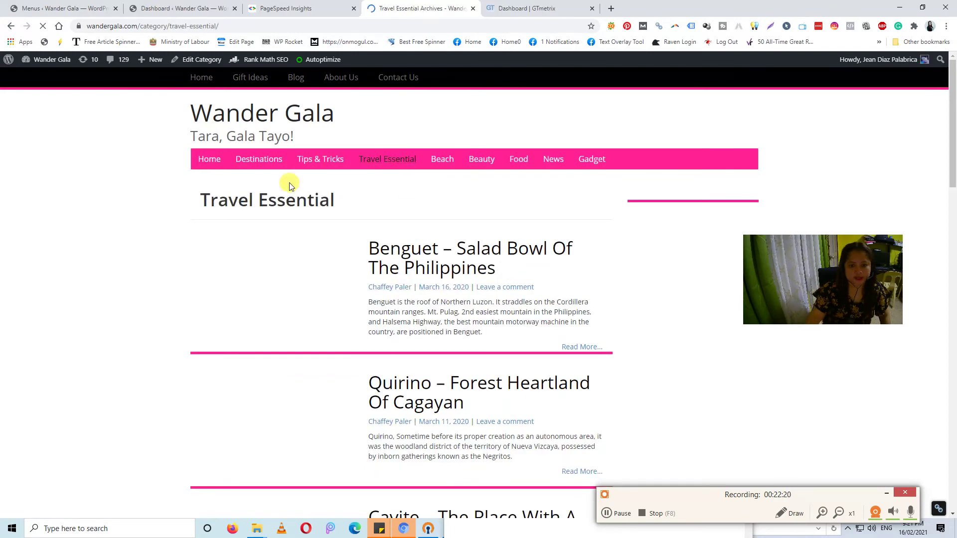
left_click(217, 163)
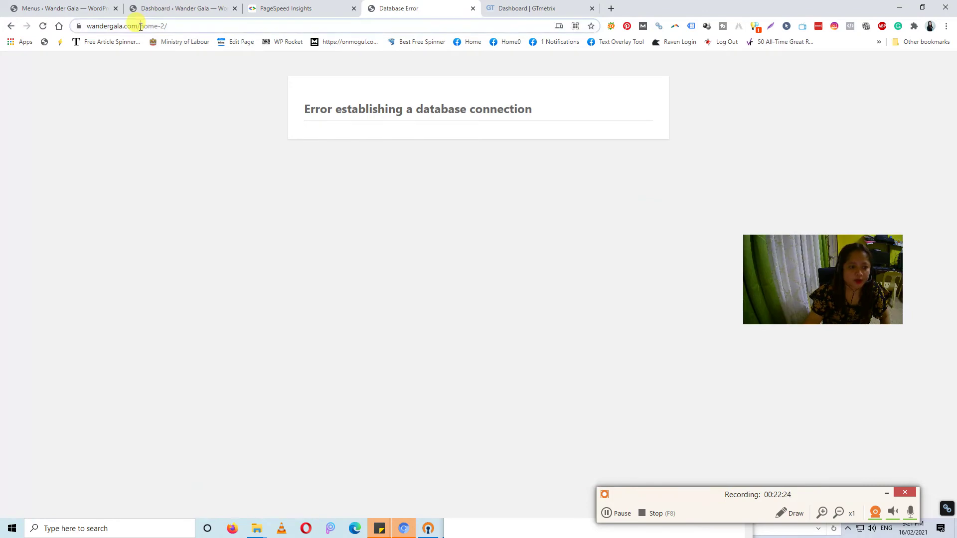
left_click_drag(141, 26, 256, 26)
key("BackSpace")
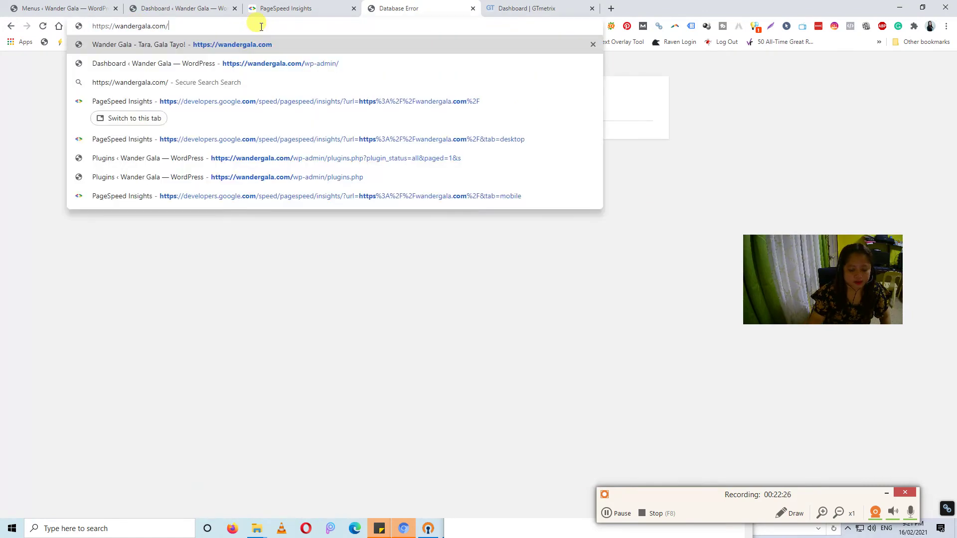
key("Return")
left_click(193, 23)
key("ctrl+c")
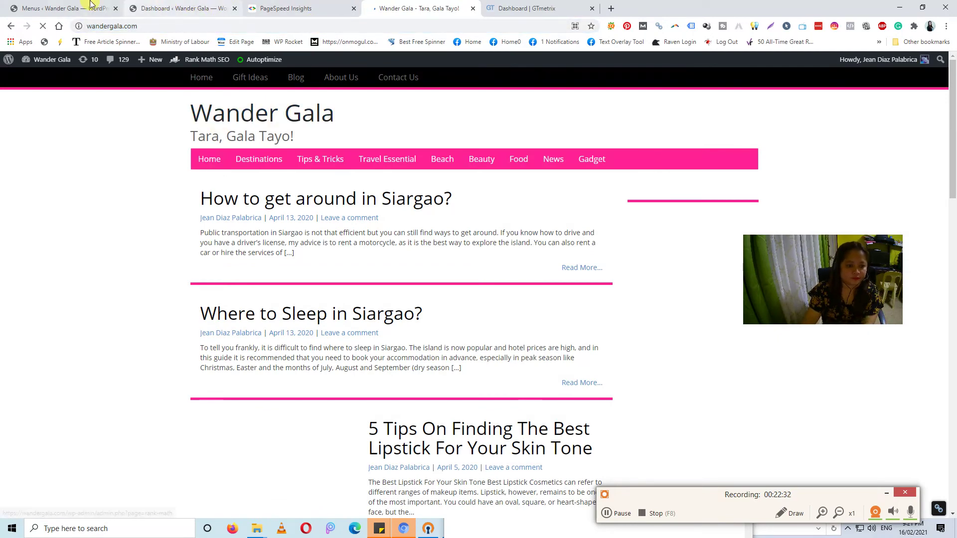
Step: Remove the Home page item from td-demo-header-menu in the WordPress menu editor
left_click(119, 9)
scroll(545, 374, "down", 4)
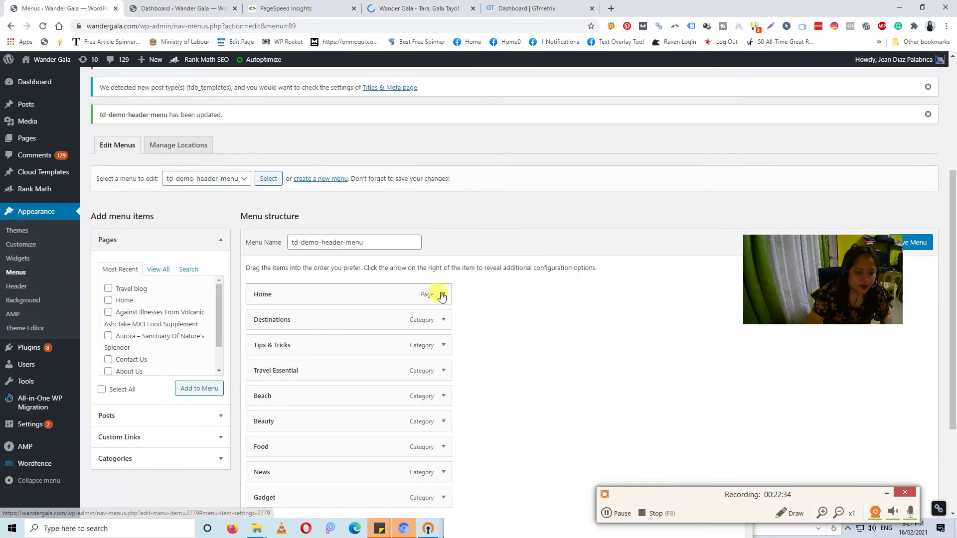
left_click(443, 295)
scroll(342, 337, "down", 1)
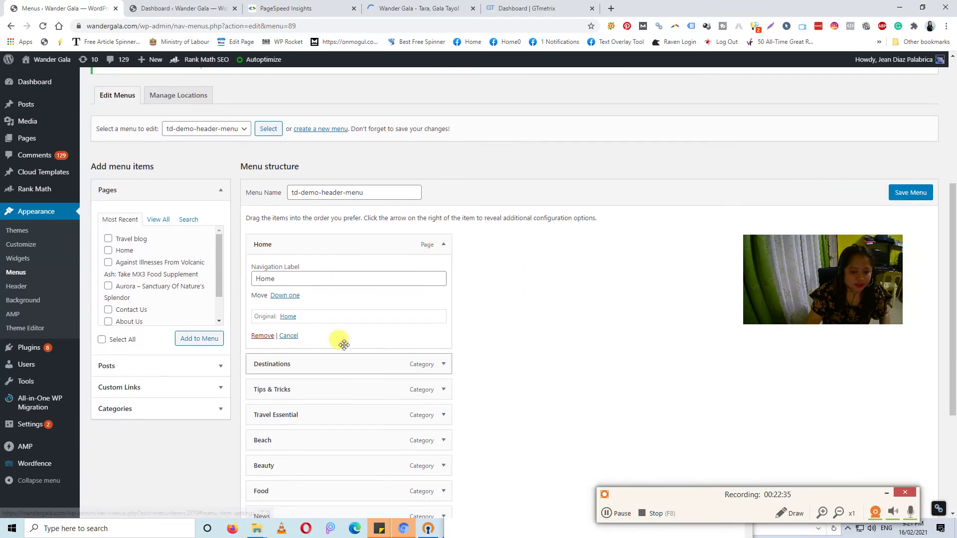
left_click(259, 335)
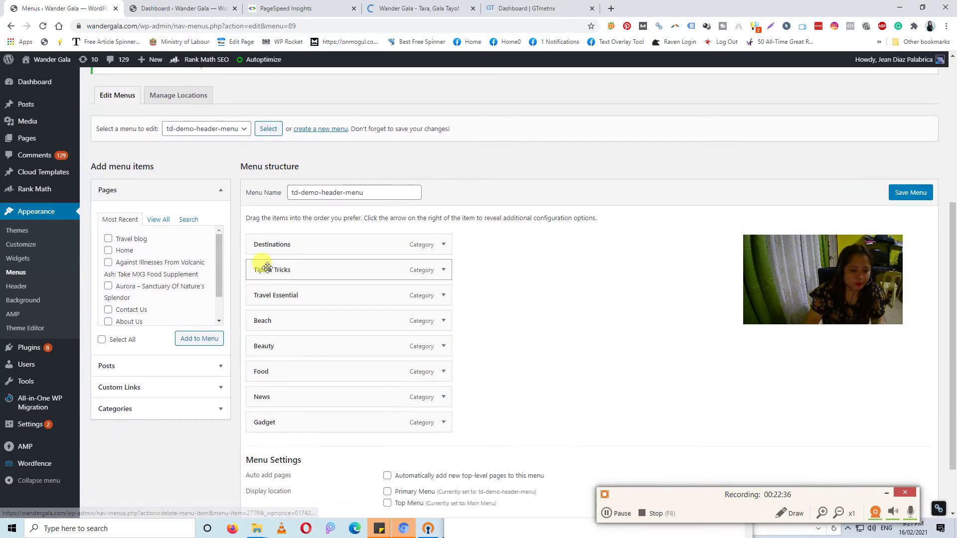
left_click(185, 391)
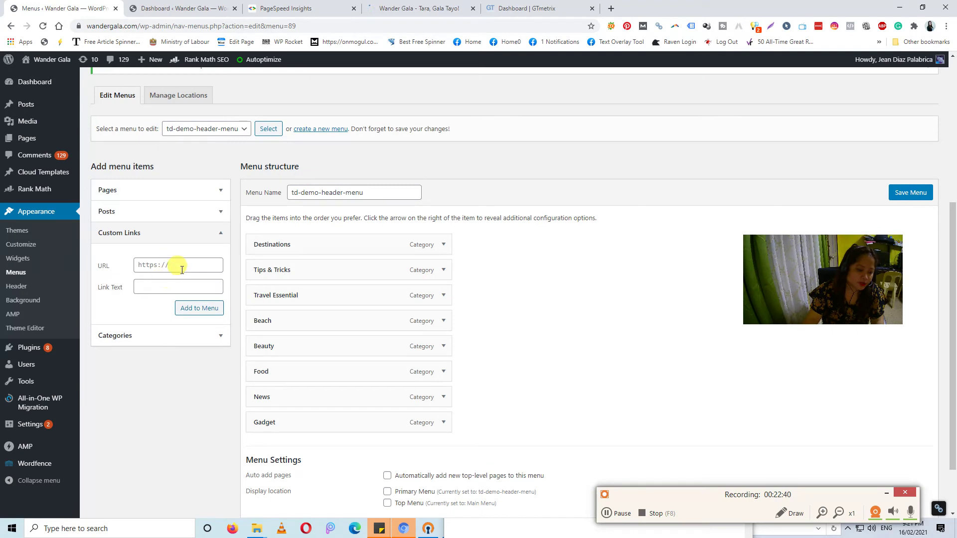
left_click(182, 269)
key("ctrl+v")
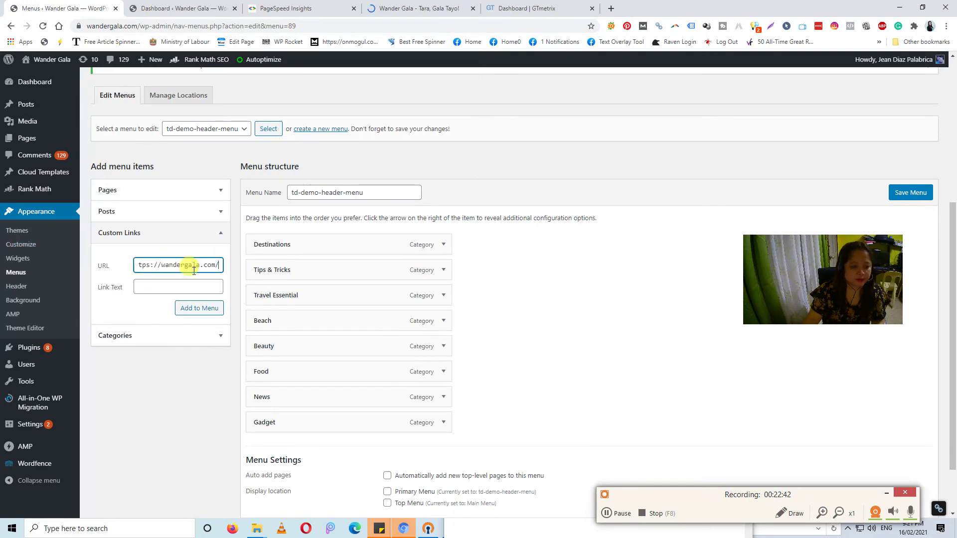
left_click(181, 288)
type("Home")
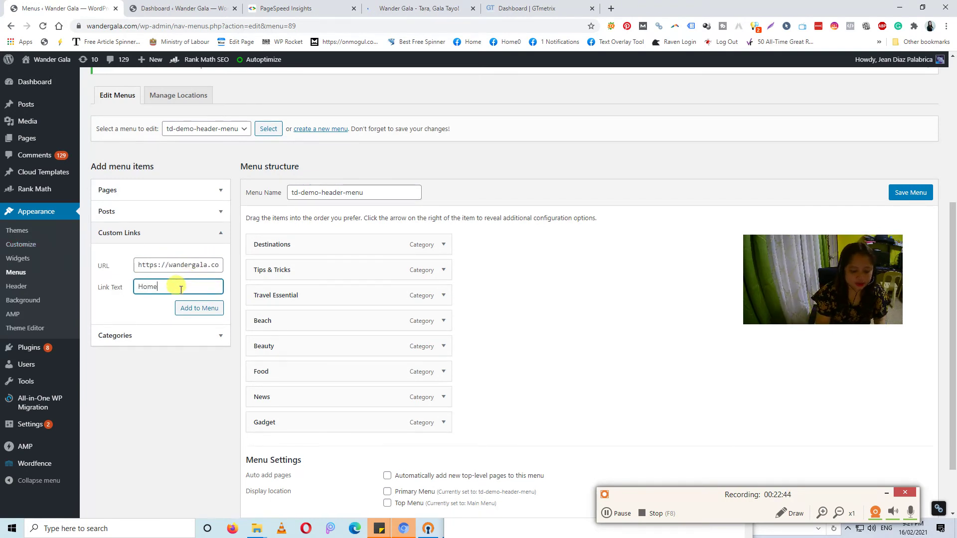
left_click(192, 309)
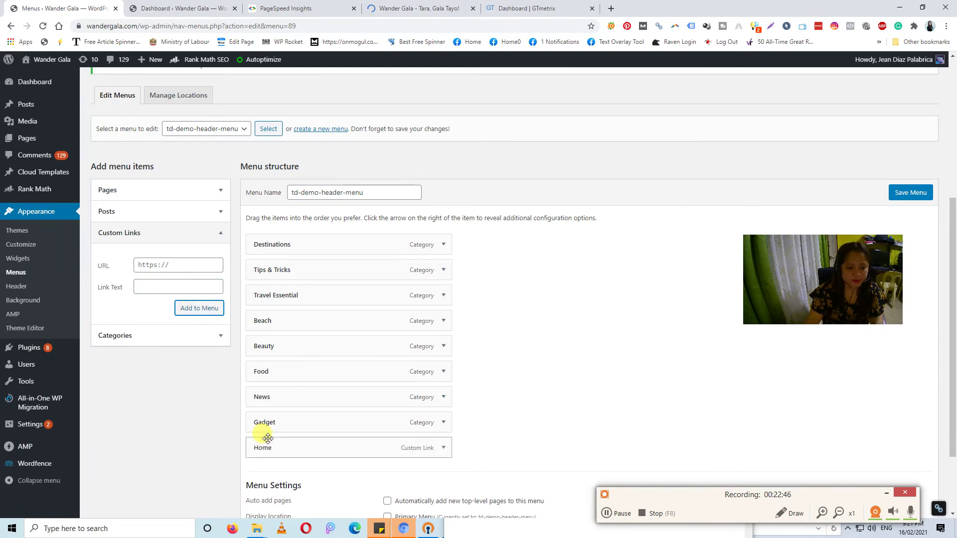
left_click_drag(267, 438, 257, 242)
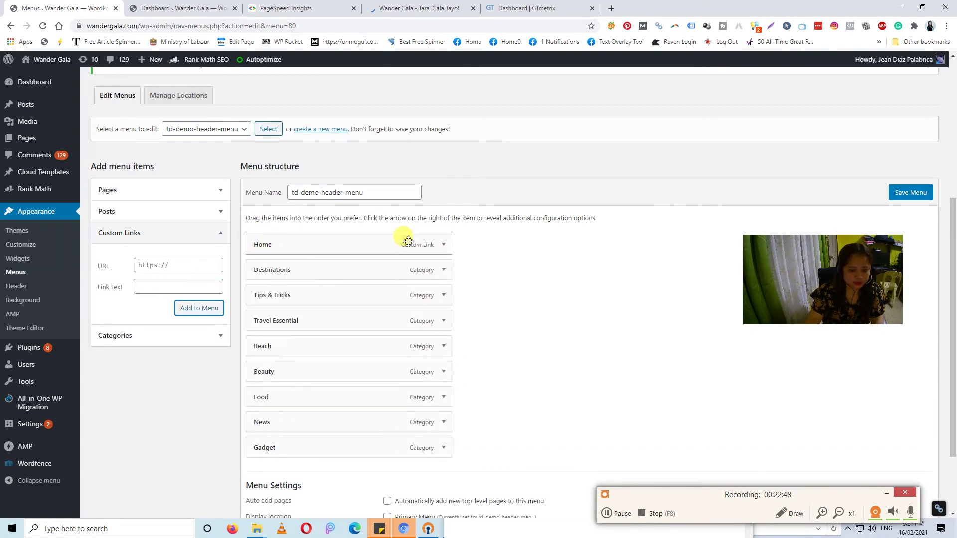
Step: Save the td-demo-header-menu changes and reload wandergala.com to check the updated header menu
left_click(908, 193)
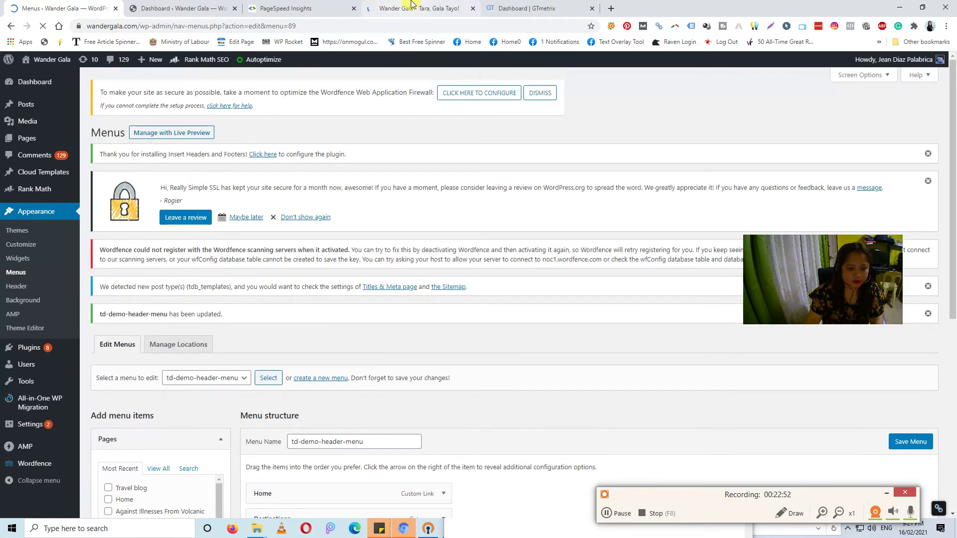
left_click(419, 8)
left_click(213, 26)
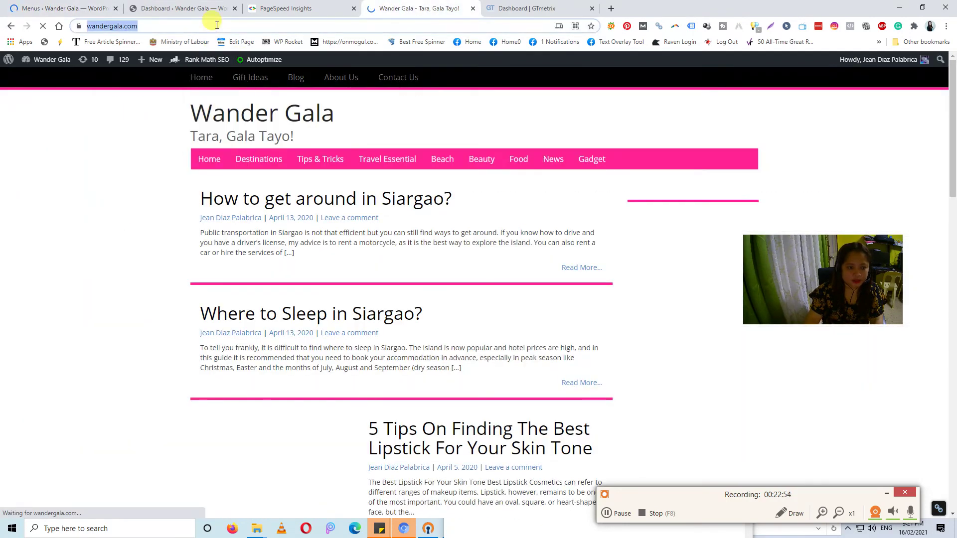
key("Return")
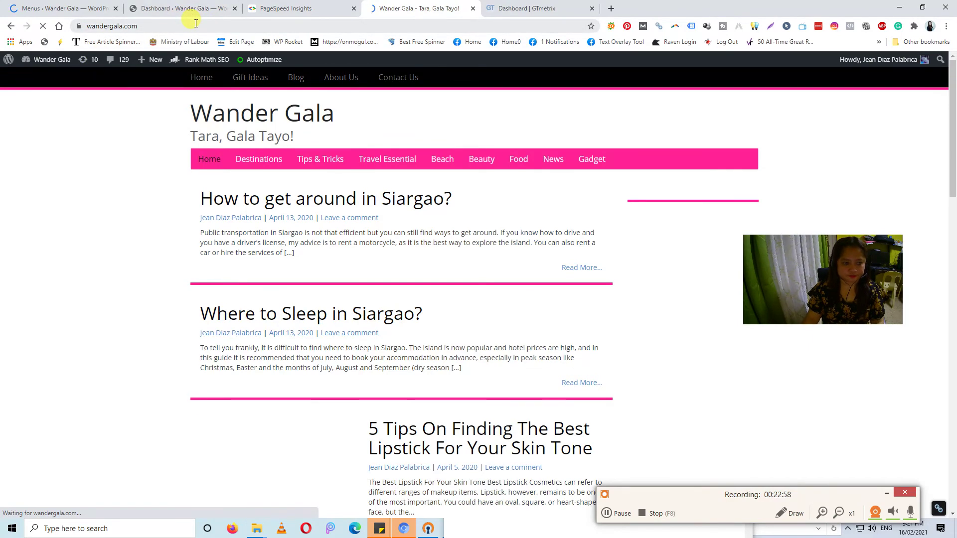
left_click(299, 7)
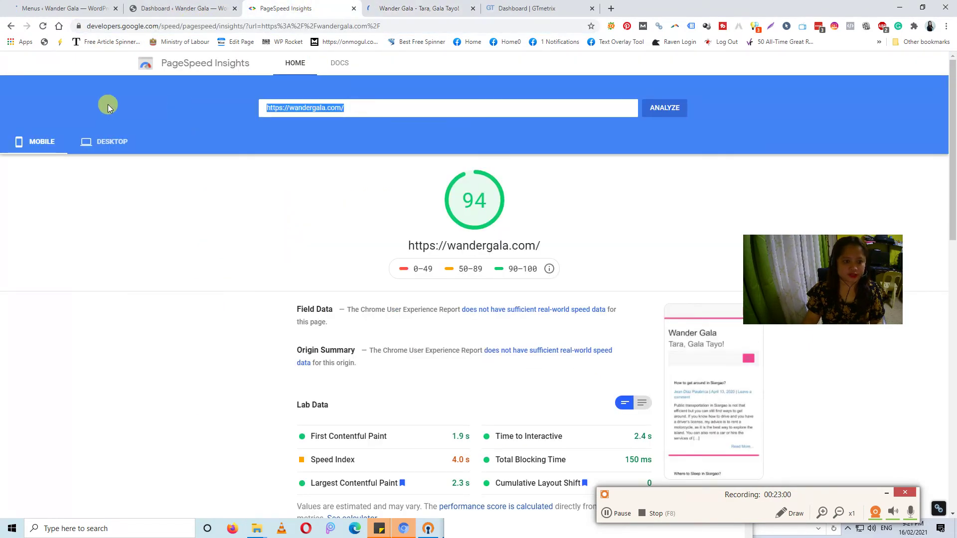
left_click(668, 107)
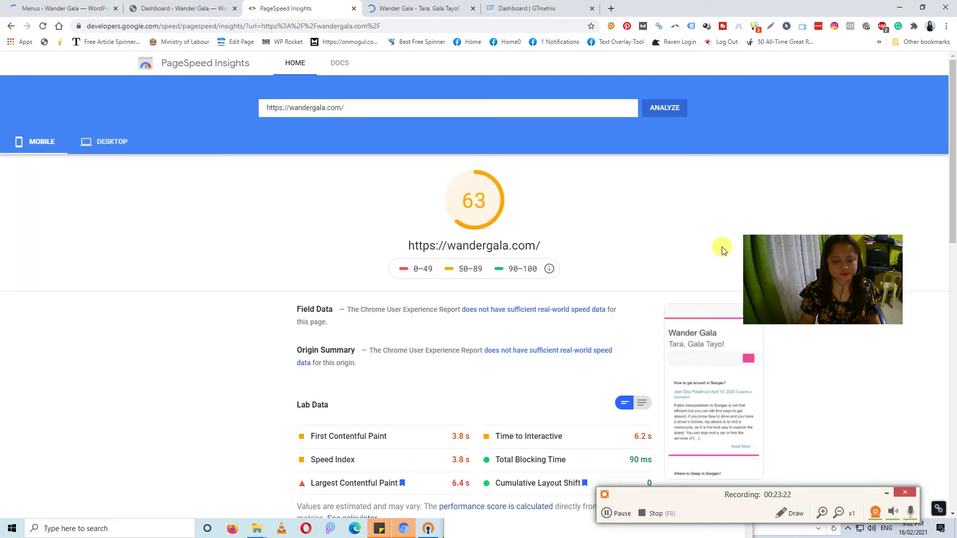
left_click(654, 108)
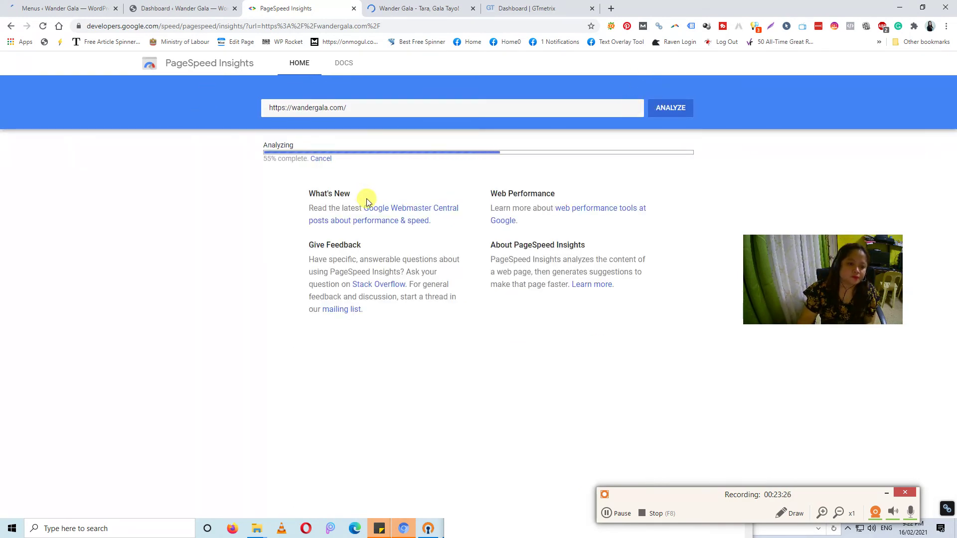
left_click(219, 8)
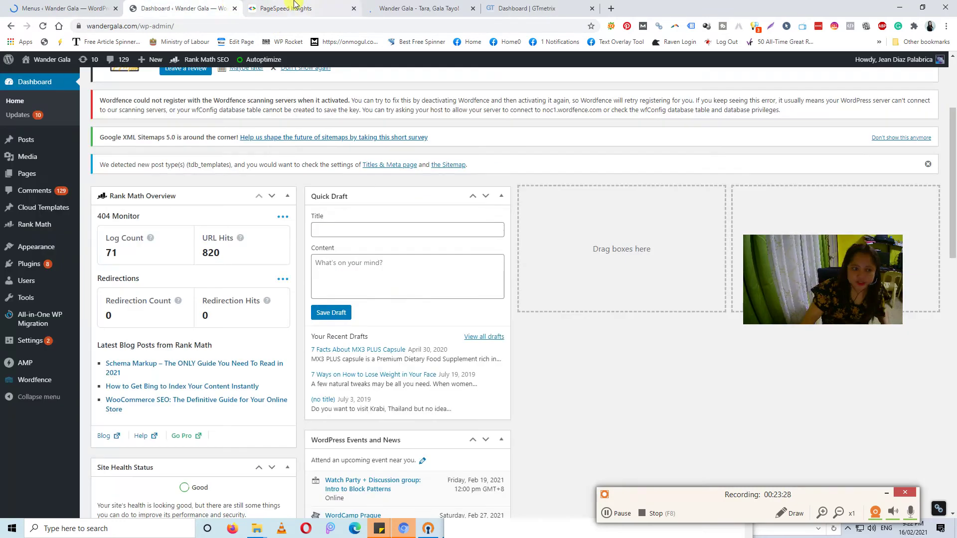
scroll(390, 183, "up", 2)
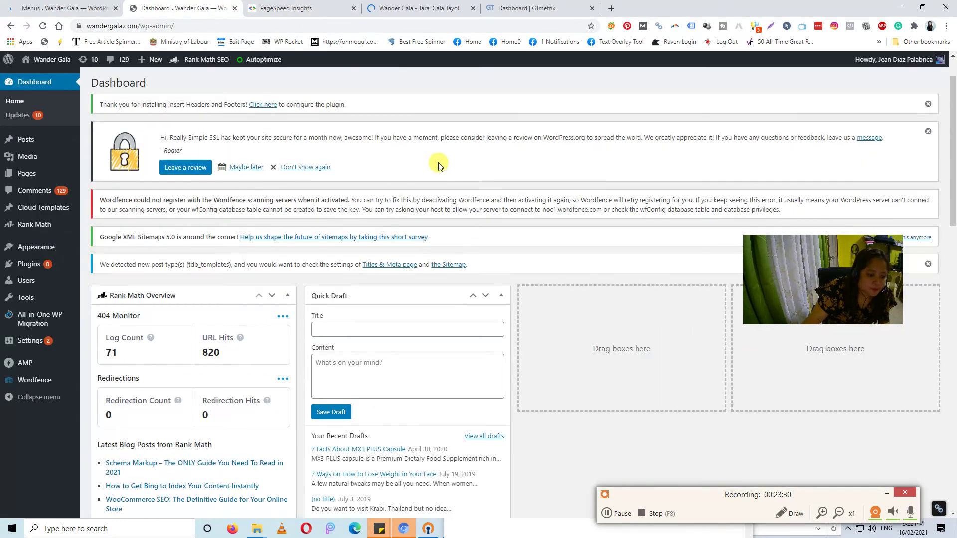
left_click(435, 5)
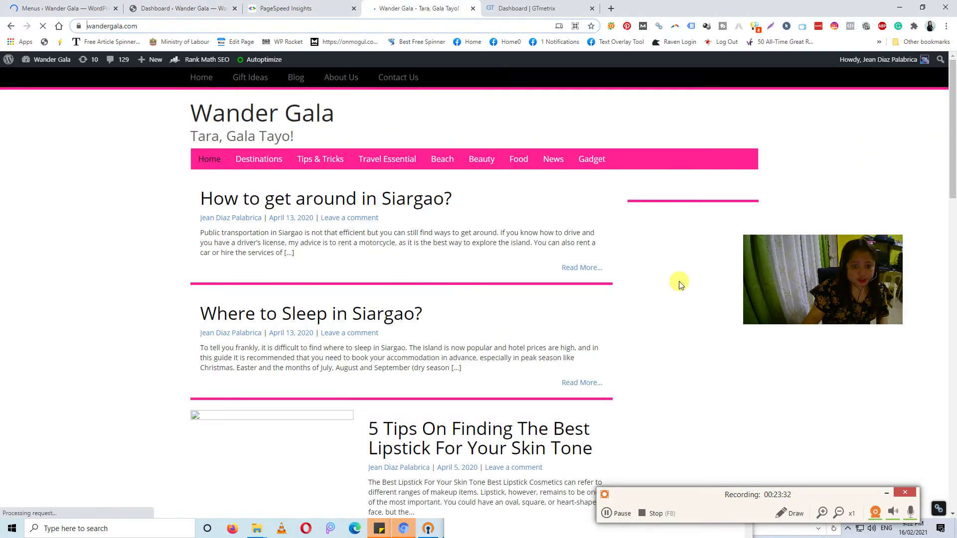
left_click(275, 5)
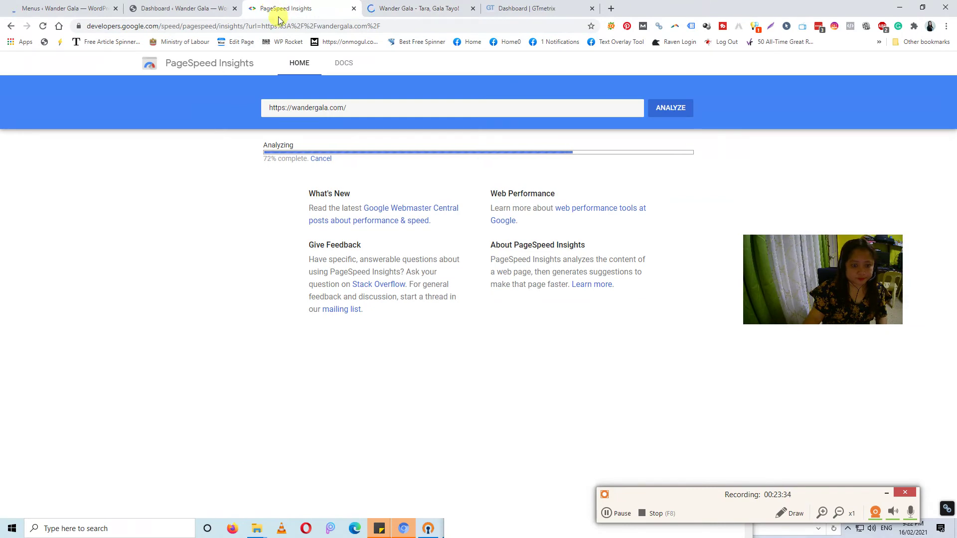
Step: Open the site's installed plugins list, dismissing the Wordfence setup prompt, and highlight the entries from Autoclear Autoptimize Cache through Autoptimize CriticalCSS.com Power-Up
left_click(185, 8)
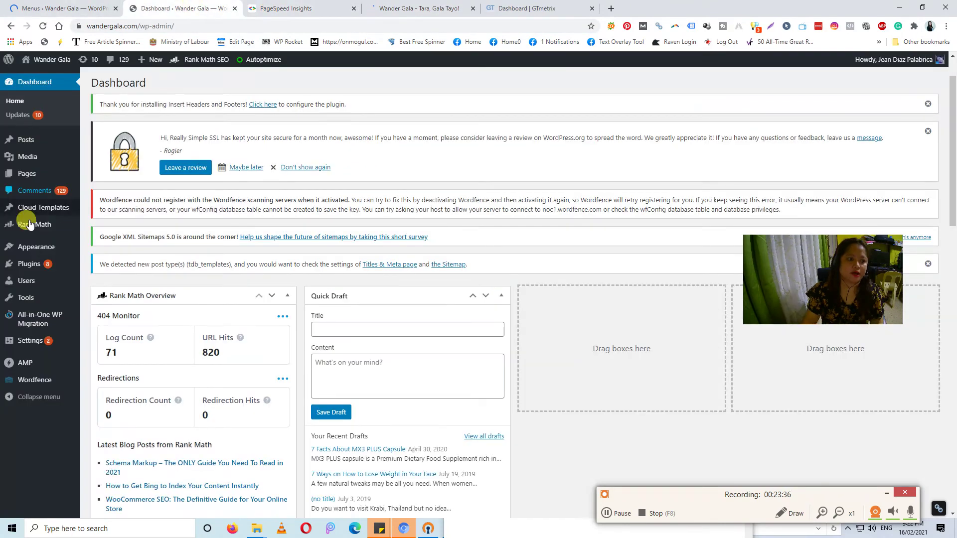
mouse_move(29, 263)
left_click(104, 269)
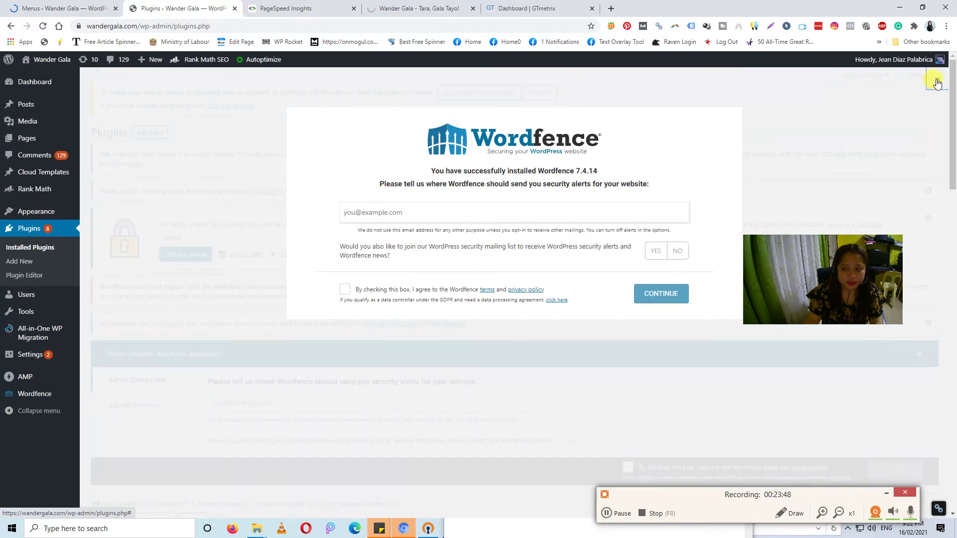
left_click(933, 81)
scroll(393, 422, "down", 9)
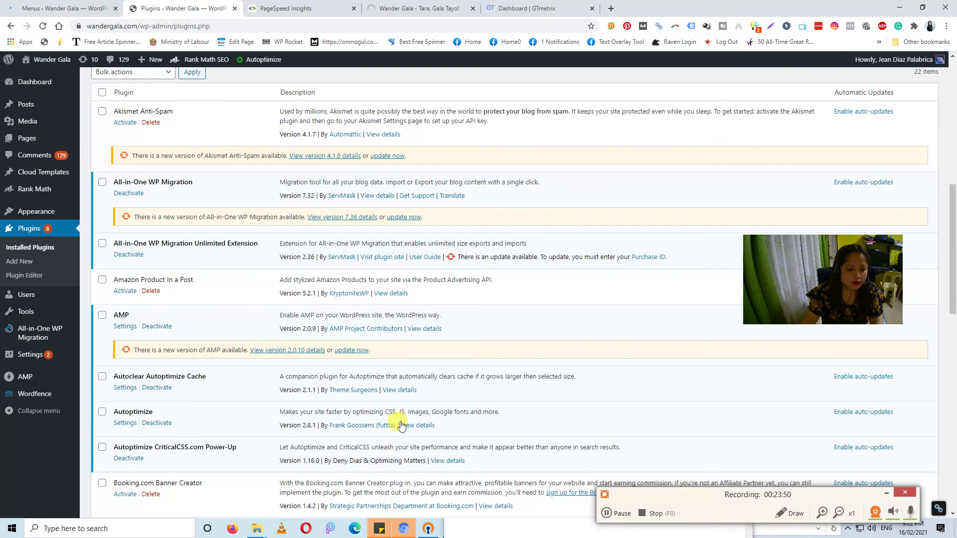
scroll(279, 404, "down", 2)
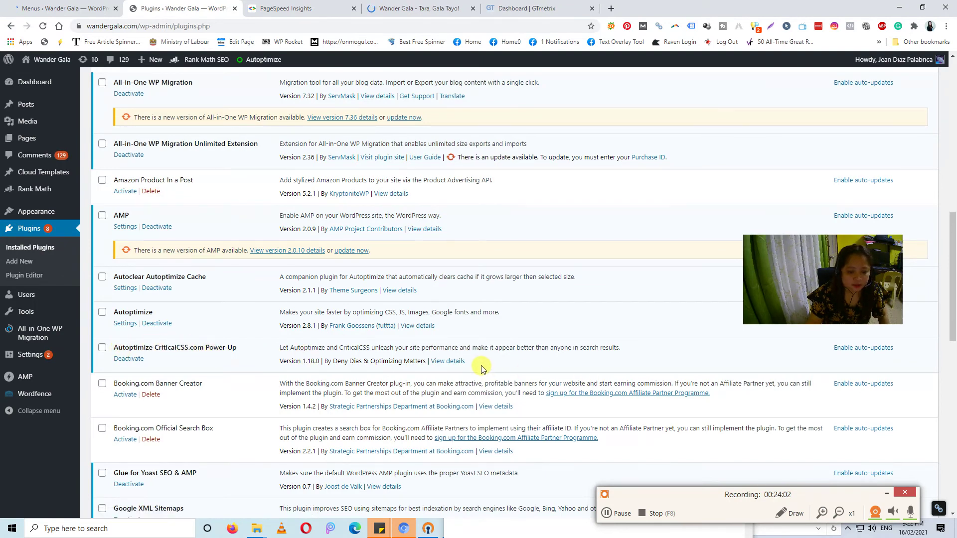
left_click_drag(465, 362, 104, 275)
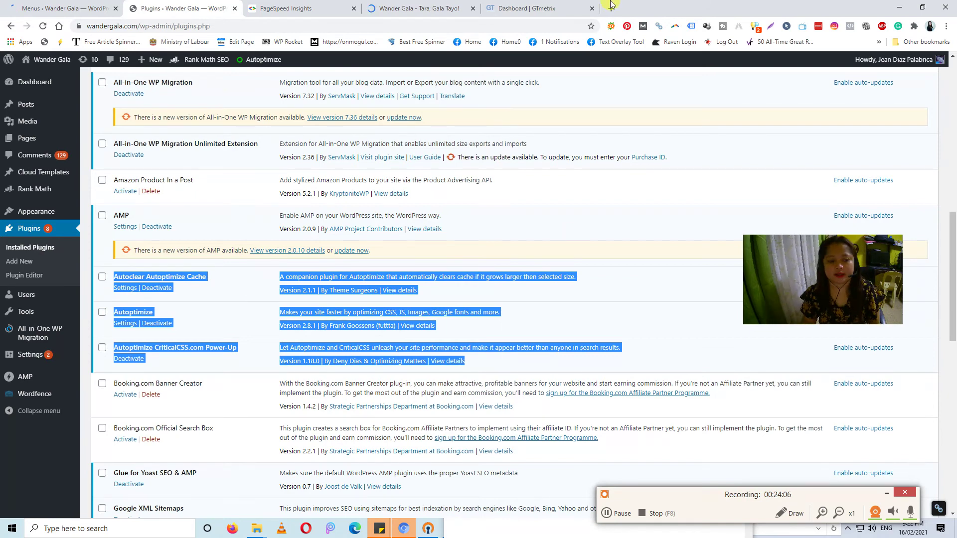
Step: Check the new PageSpeed Insights mobile result for wandergala.com and switch to its desktop result
left_click(349, 6)
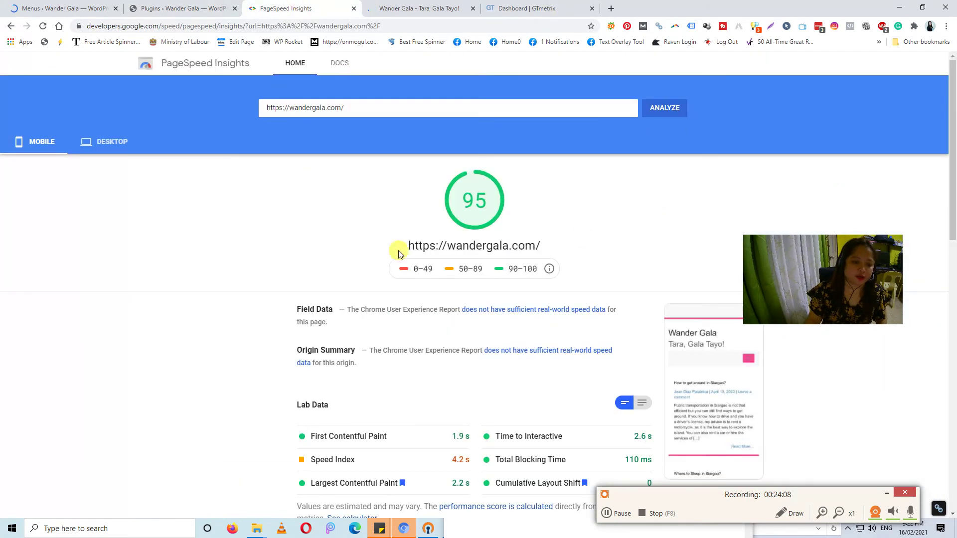
left_click(104, 150)
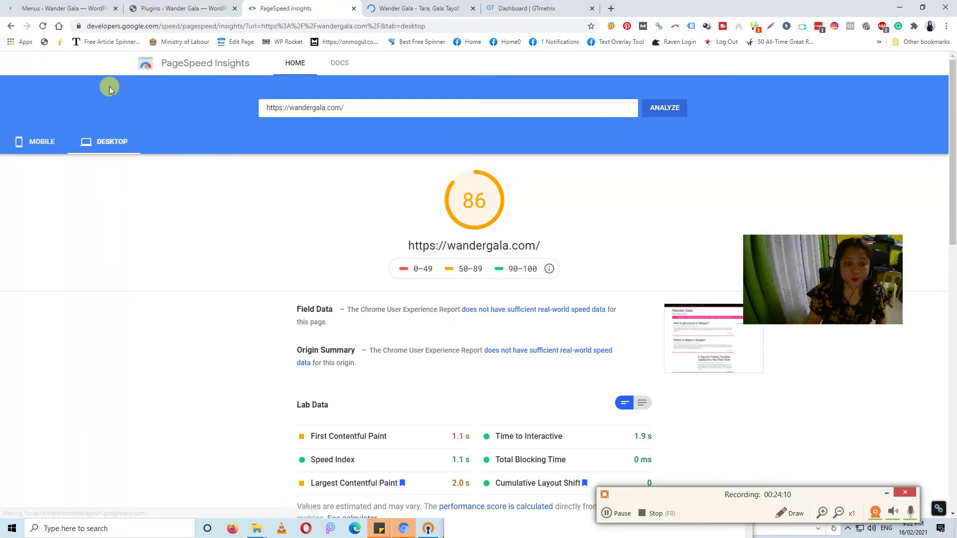